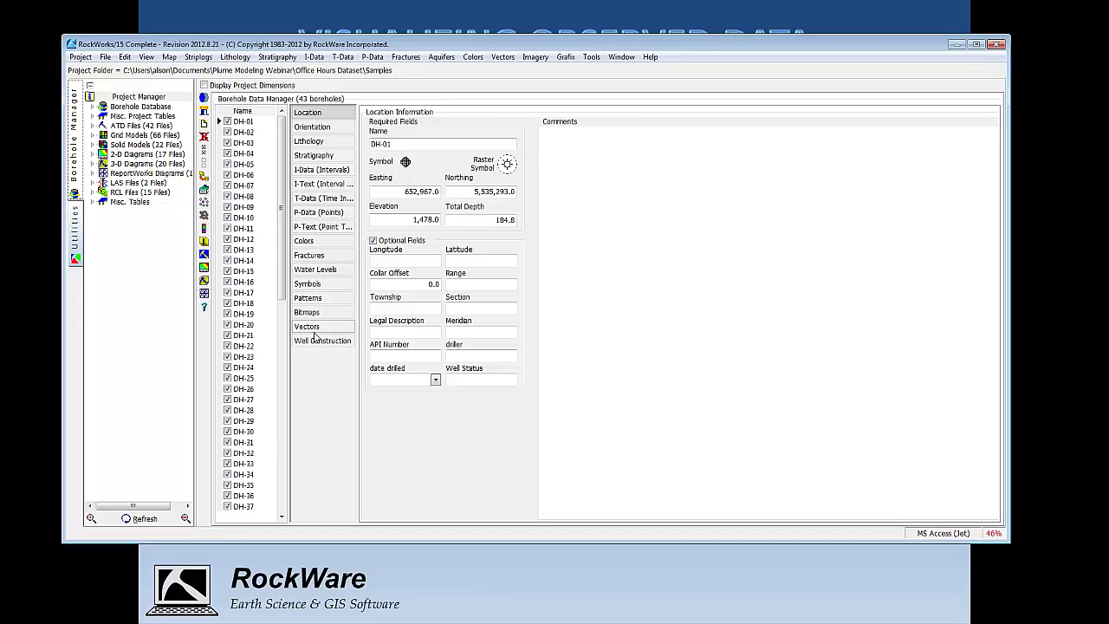
Step: Review the location information of boreholes DH-02, DH-03 and DH-09
click(248, 135)
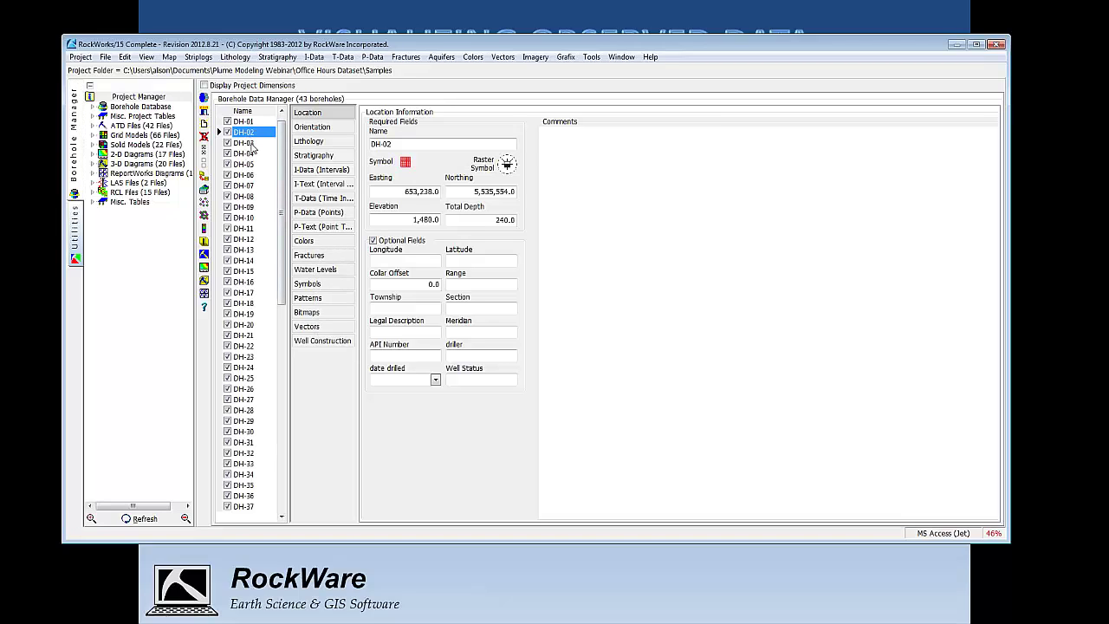
click(252, 144)
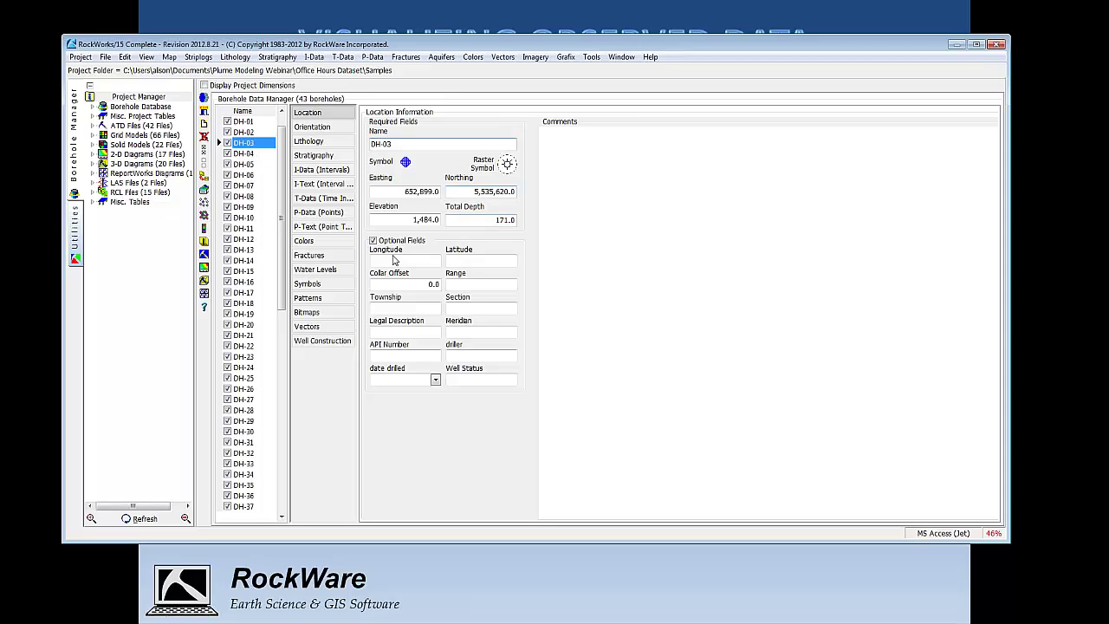
click(248, 208)
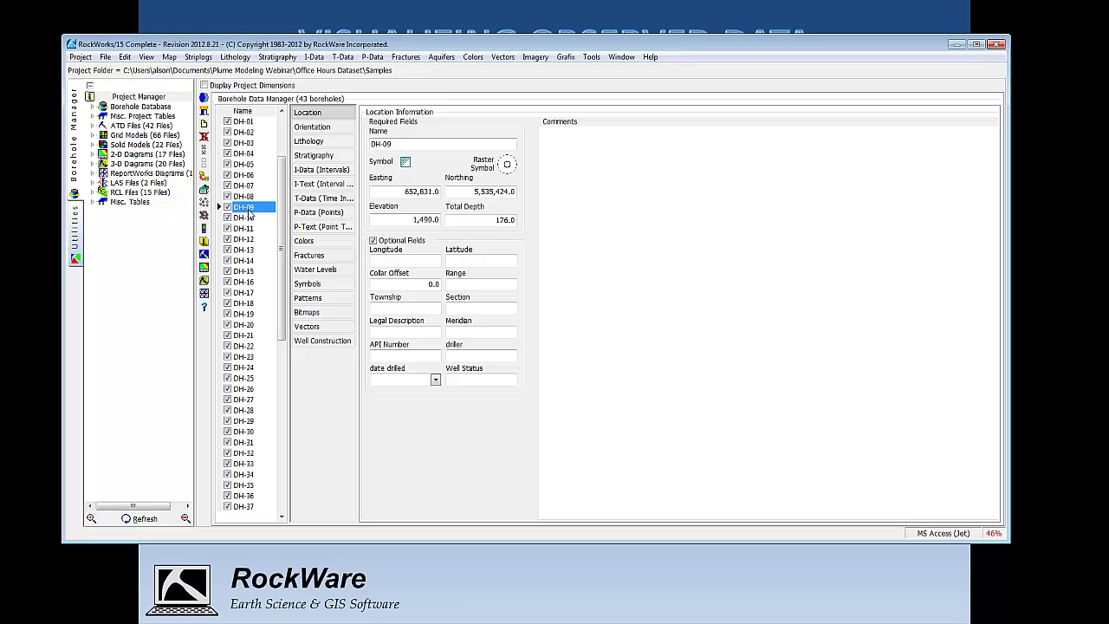
Step: Examine the interval, time-interval and point data tables recorded for borehole DH-09
click(325, 171)
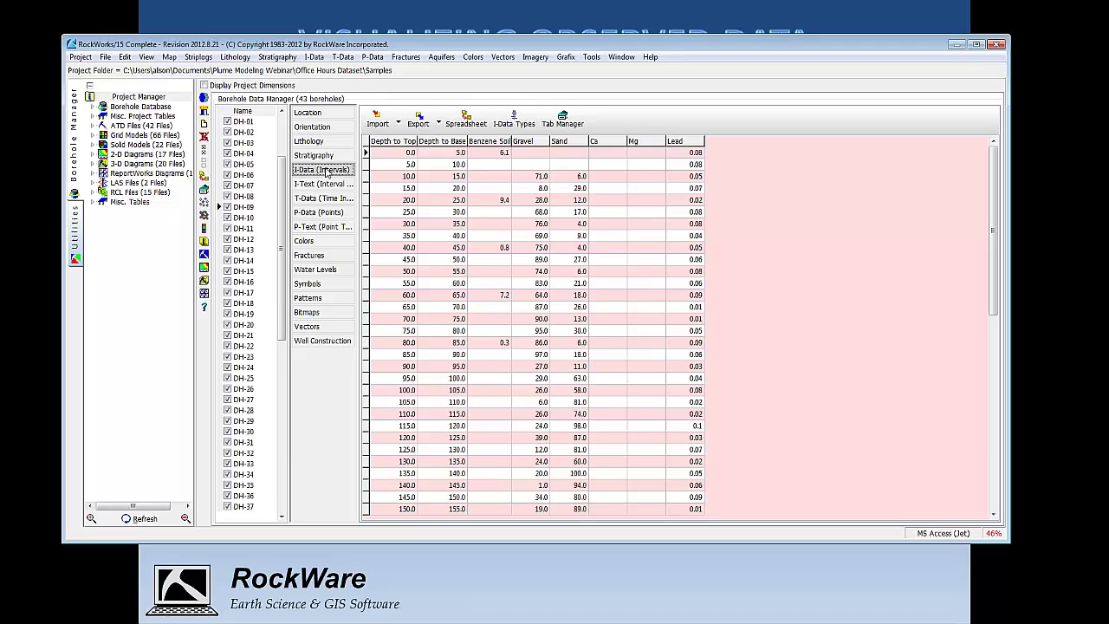
click(323, 199)
click(319, 213)
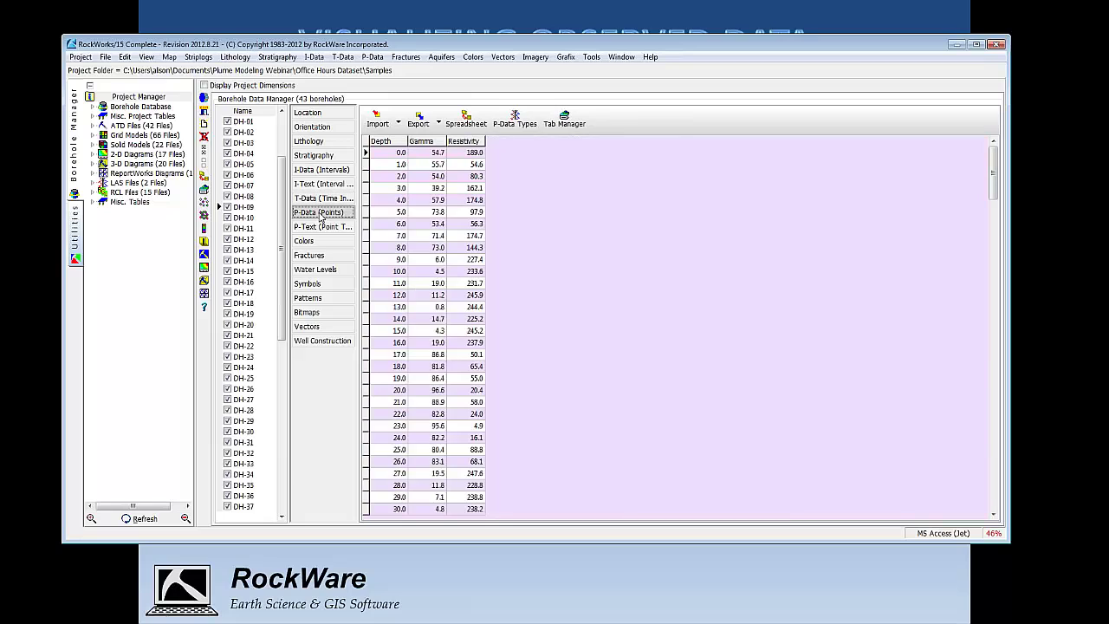
click(323, 198)
click(325, 171)
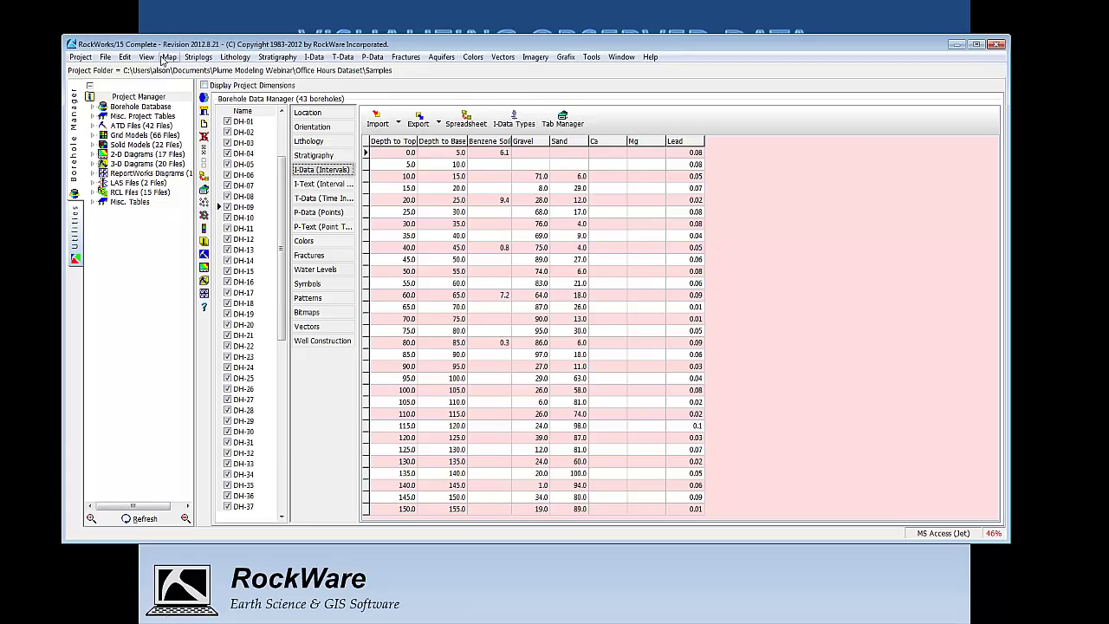
Step: Create a 2D borehole location map whose labels show the single T-Data type Arsenic
click(169, 58)
click(181, 73)
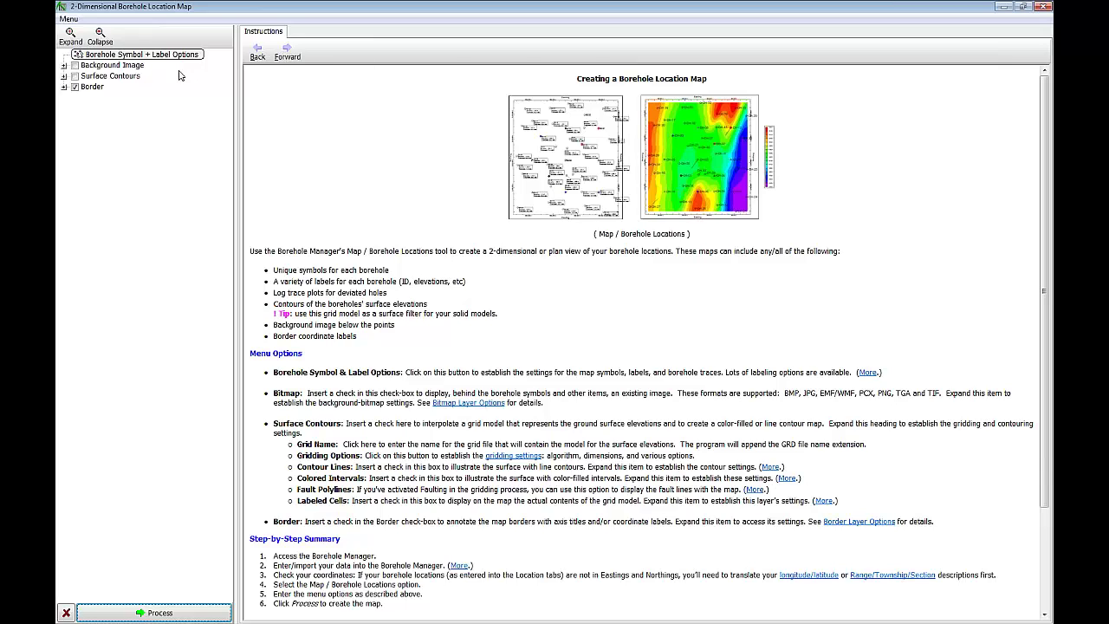
click(143, 56)
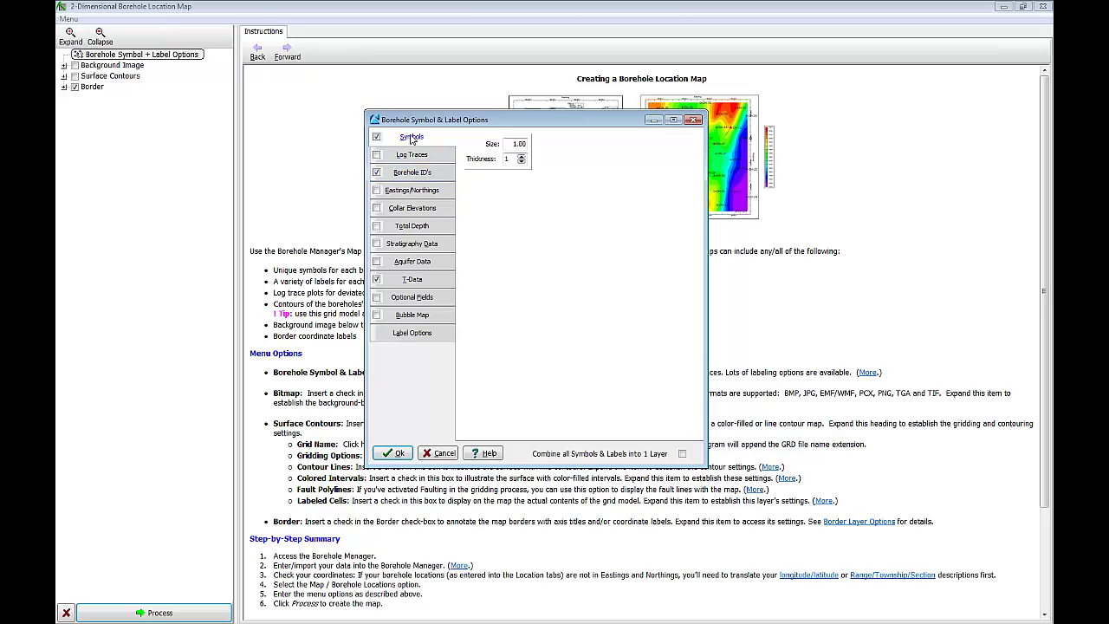
click(413, 281)
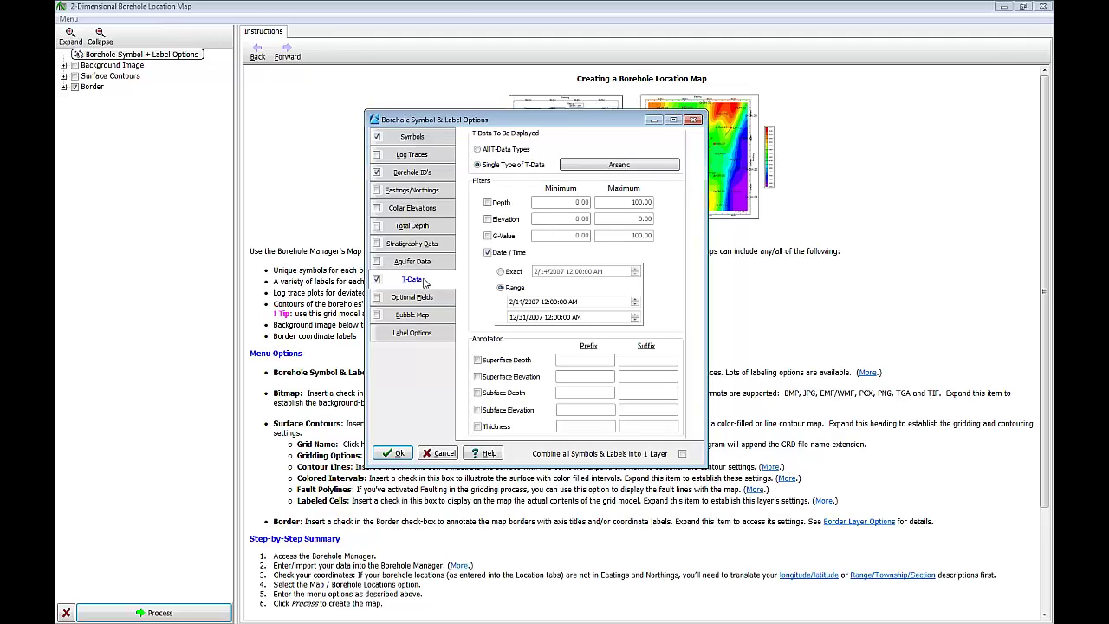
click(607, 167)
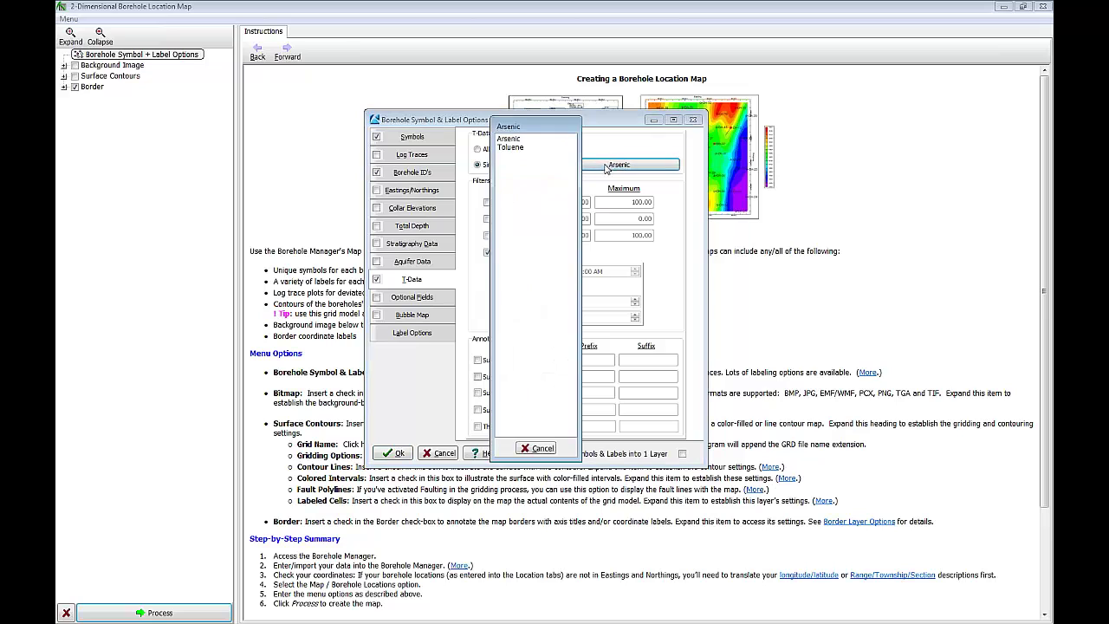
click(510, 140)
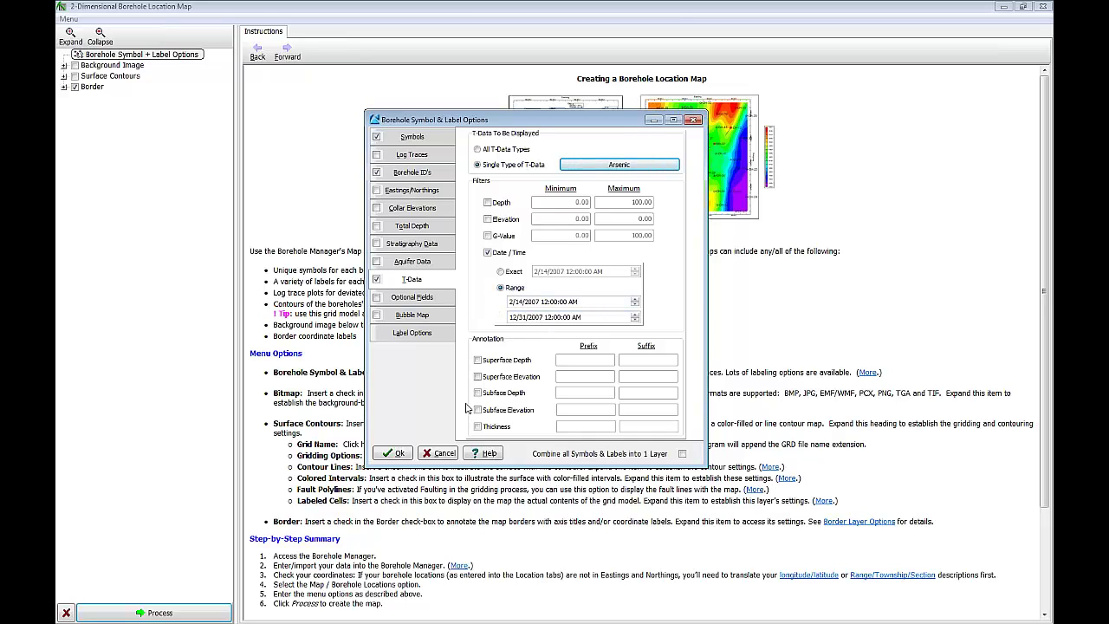
click(394, 454)
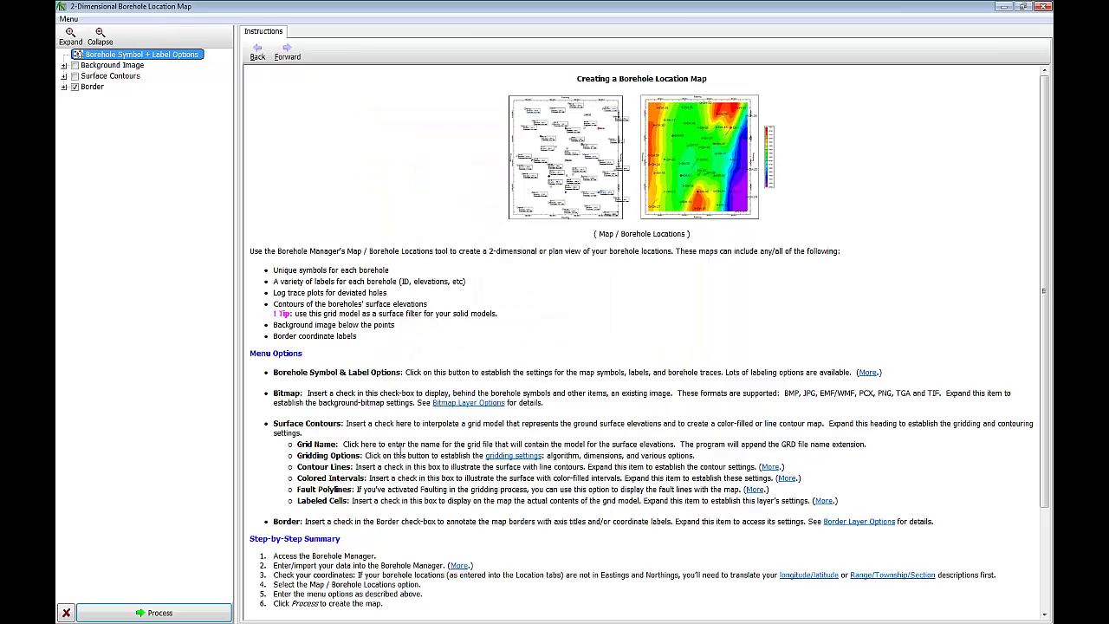
click(184, 613)
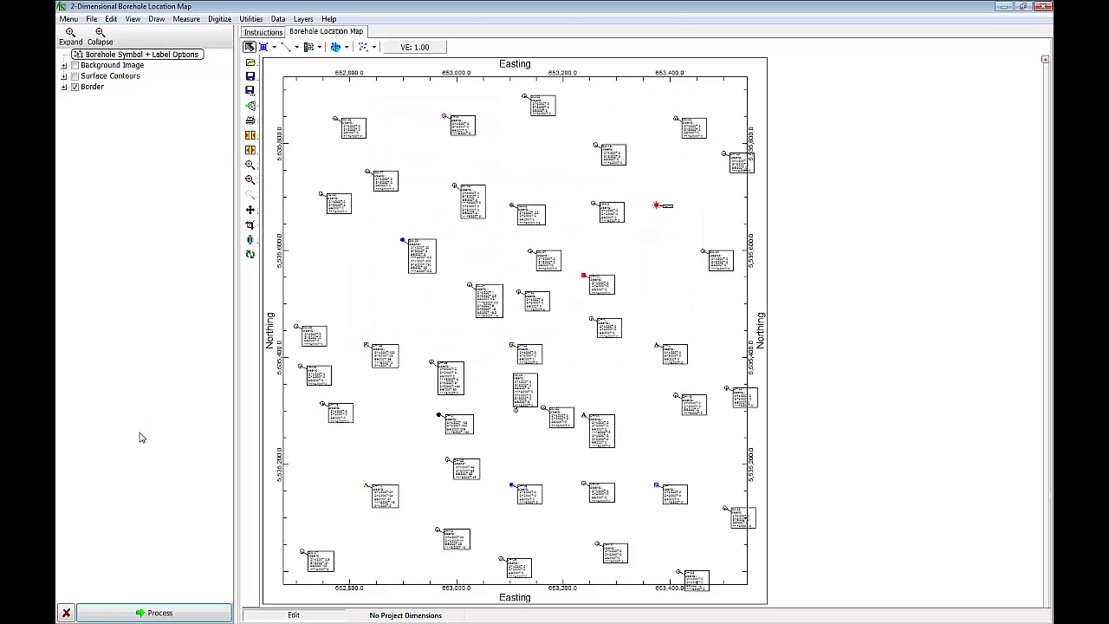
Step: Inspect the Arsenic labels in the upper central area of the location map and close the map without saving
click(252, 166)
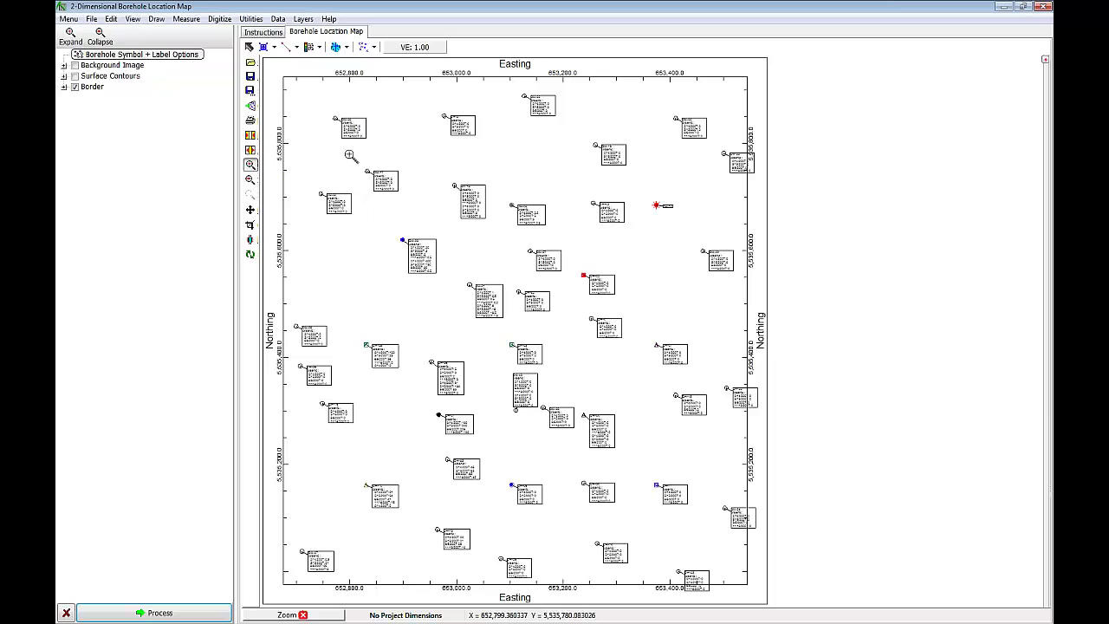
drag(349, 150, 650, 369)
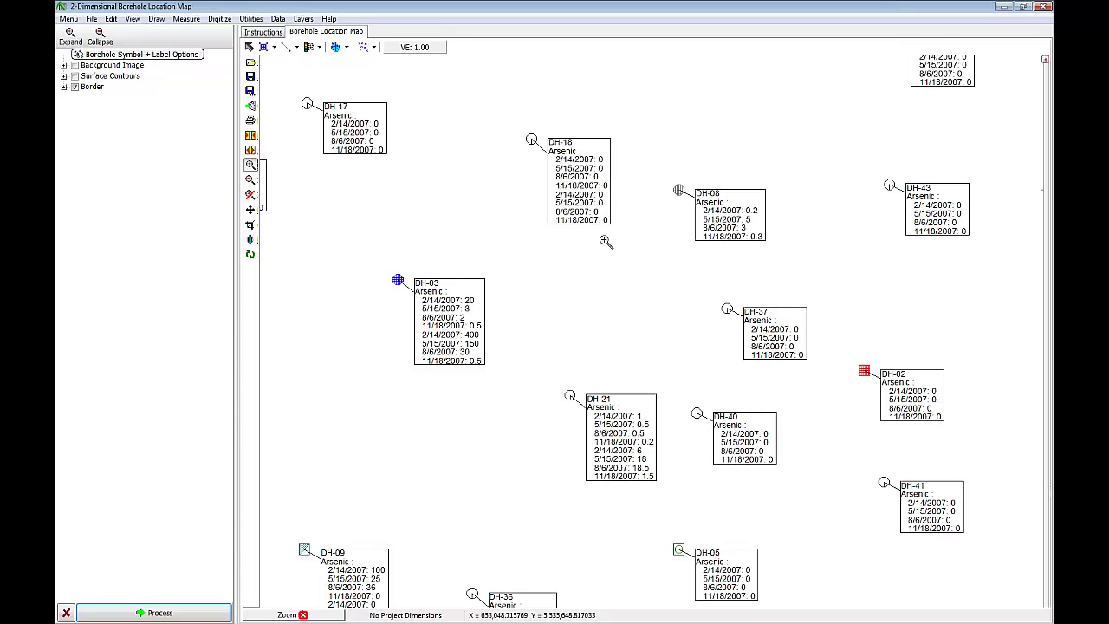
click(1043, 7)
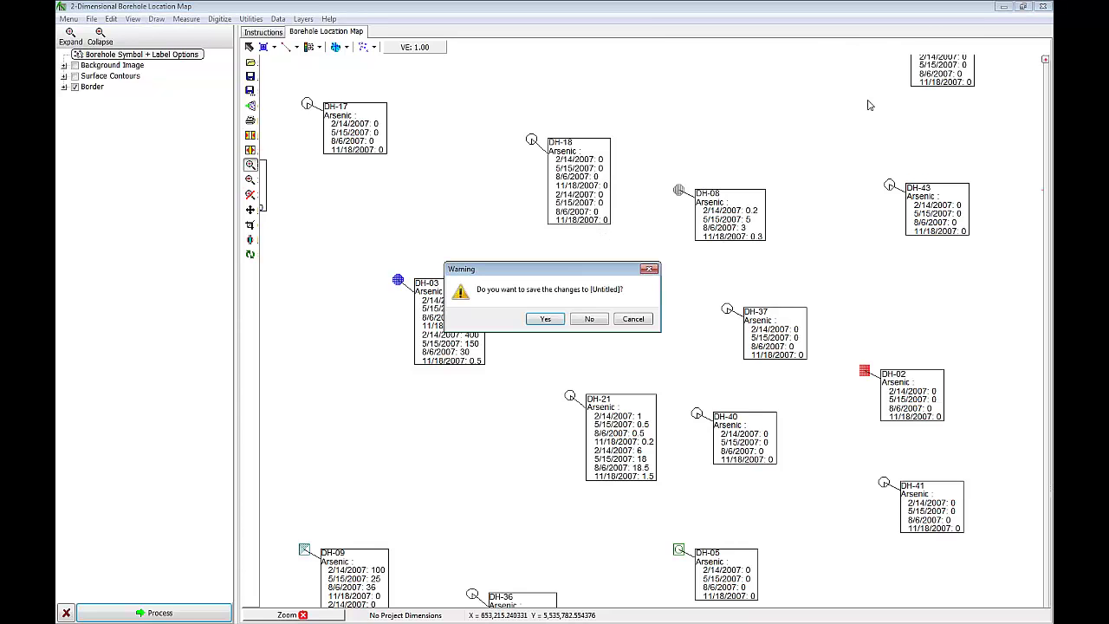
click(589, 318)
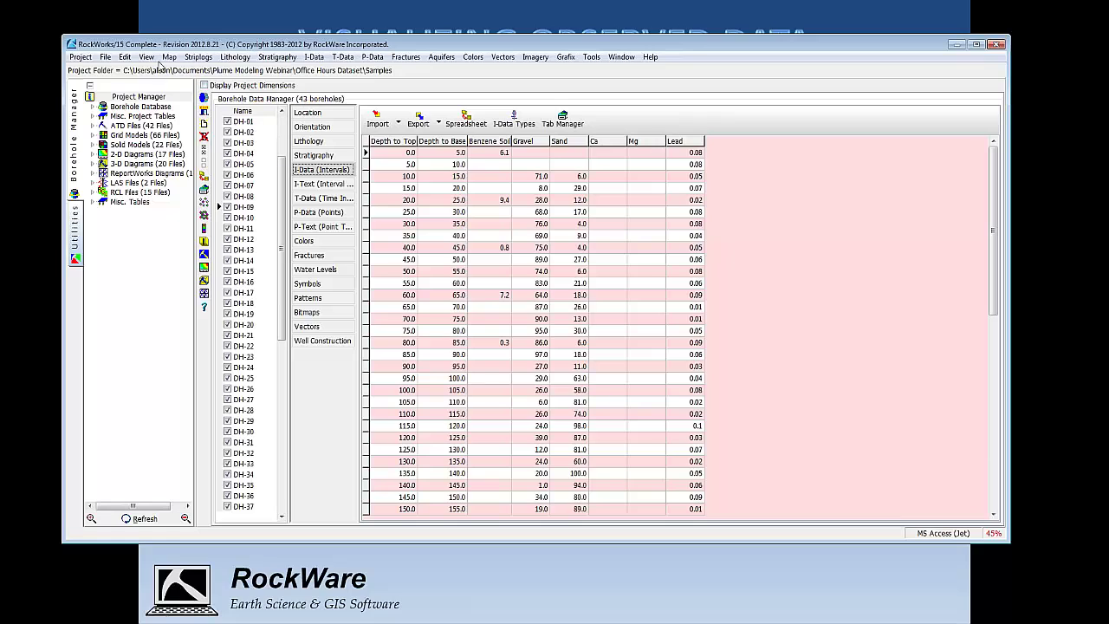
Step: Filter the boreholes by Arsenic time data values from 0.1 to 400, dated 2/14/2007 to 11/18/2007
click(148, 57)
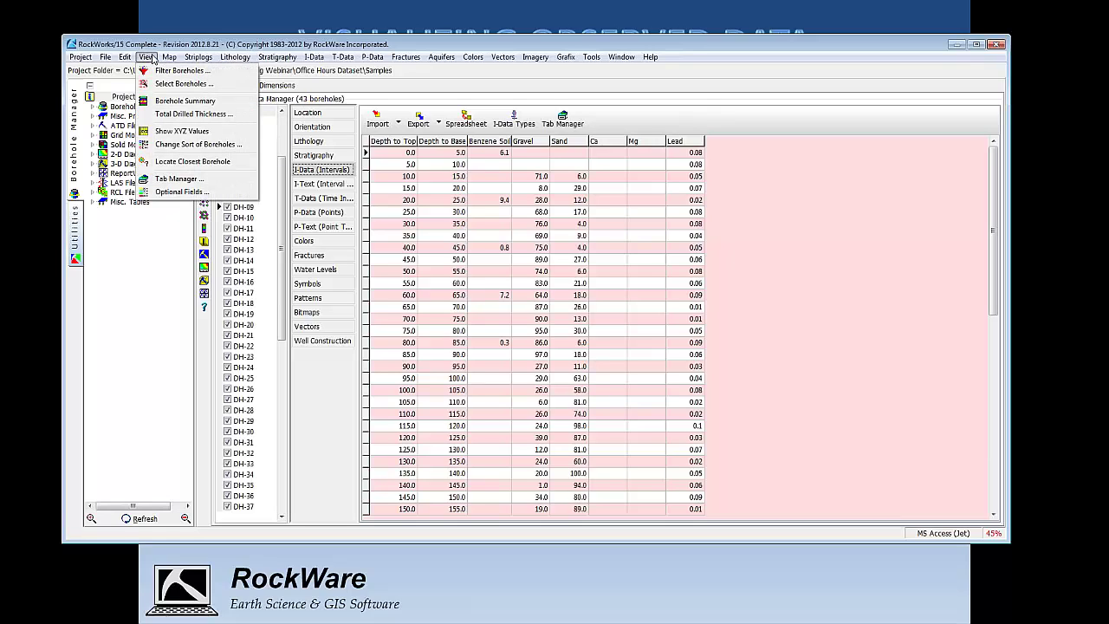
click(180, 70)
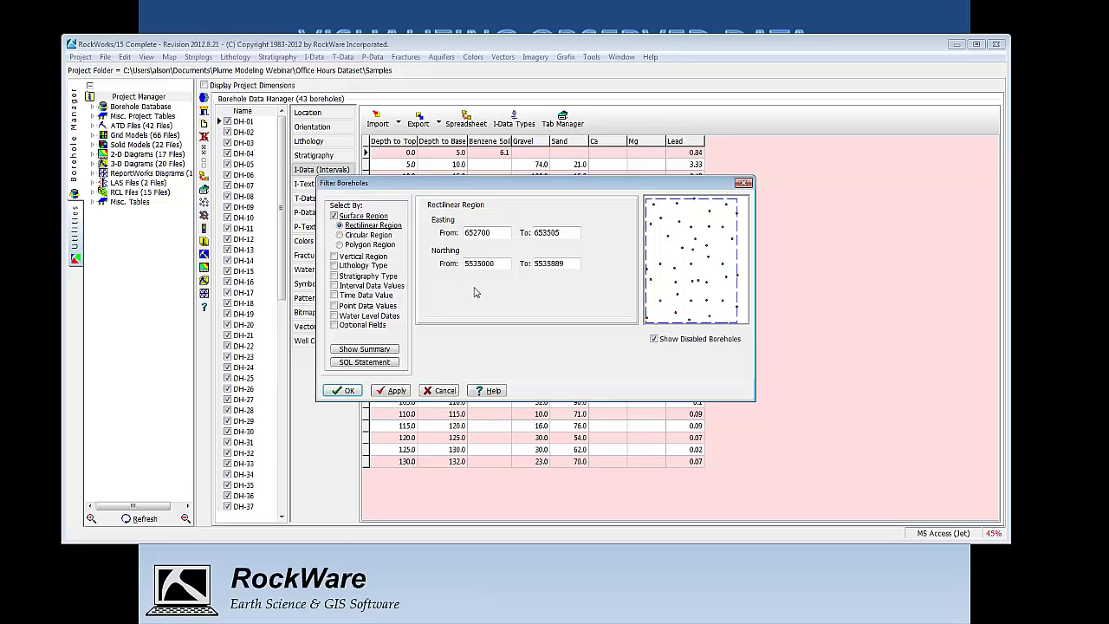
click(335, 296)
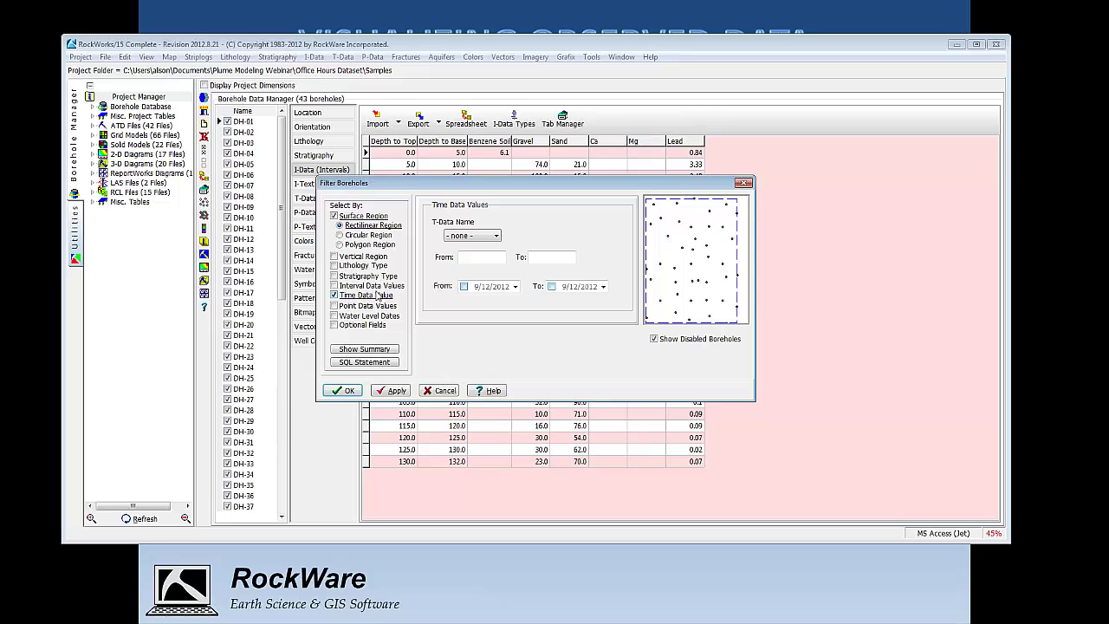
click(471, 235)
click(474, 247)
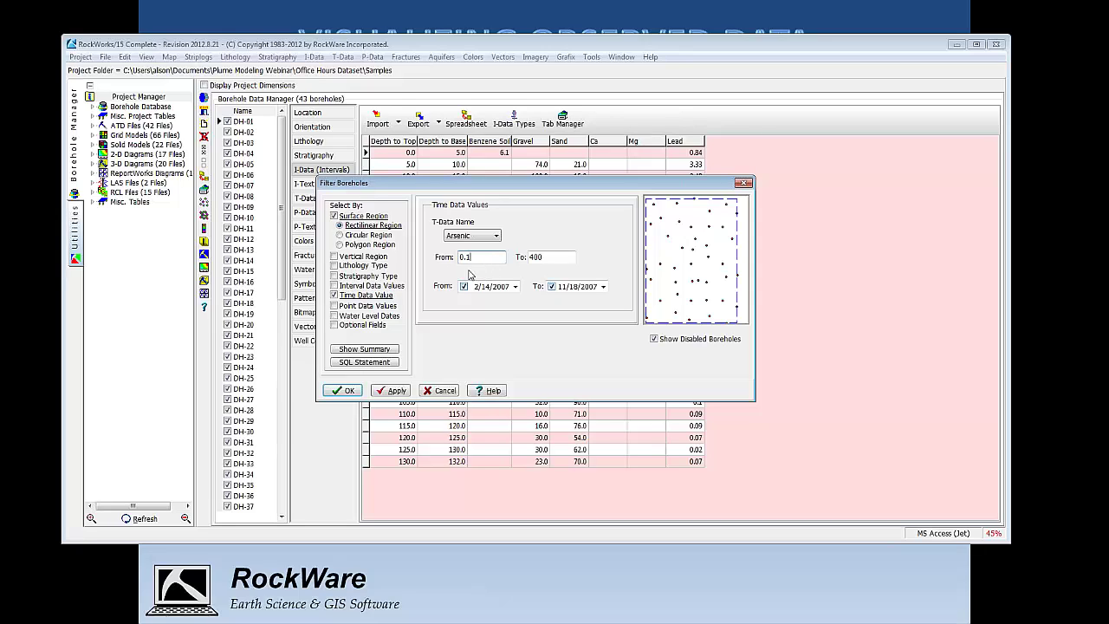
click(395, 391)
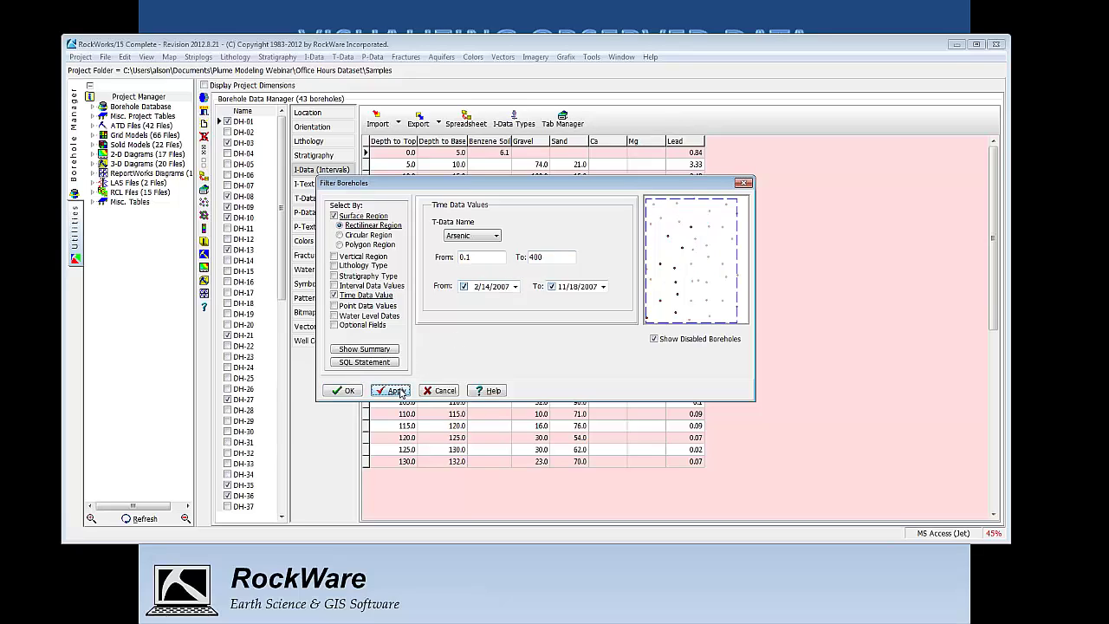
click(345, 390)
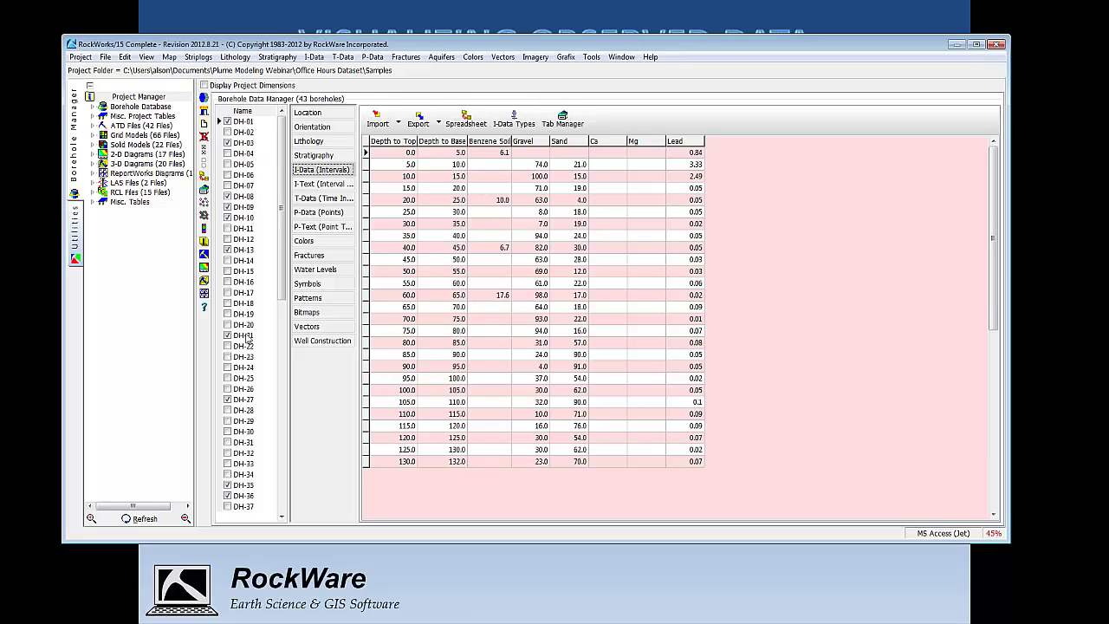
Step: Create a T-Data Time-Graph Map plotting Arsenic as bar graphs for the enabled boreholes, and inspect the northern charts up close
click(347, 57)
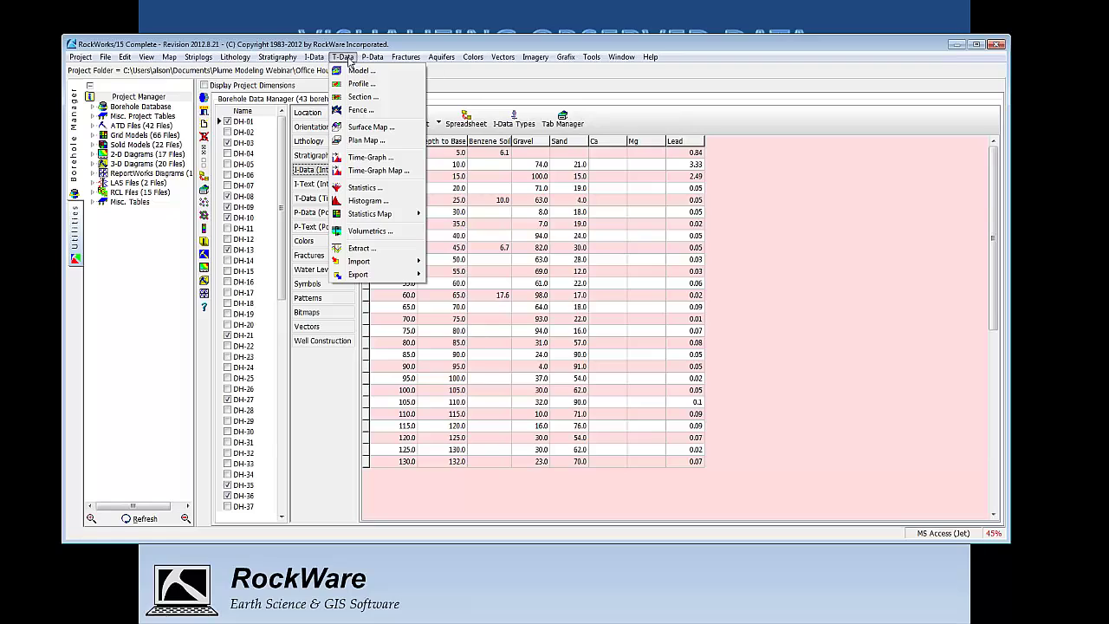
click(386, 171)
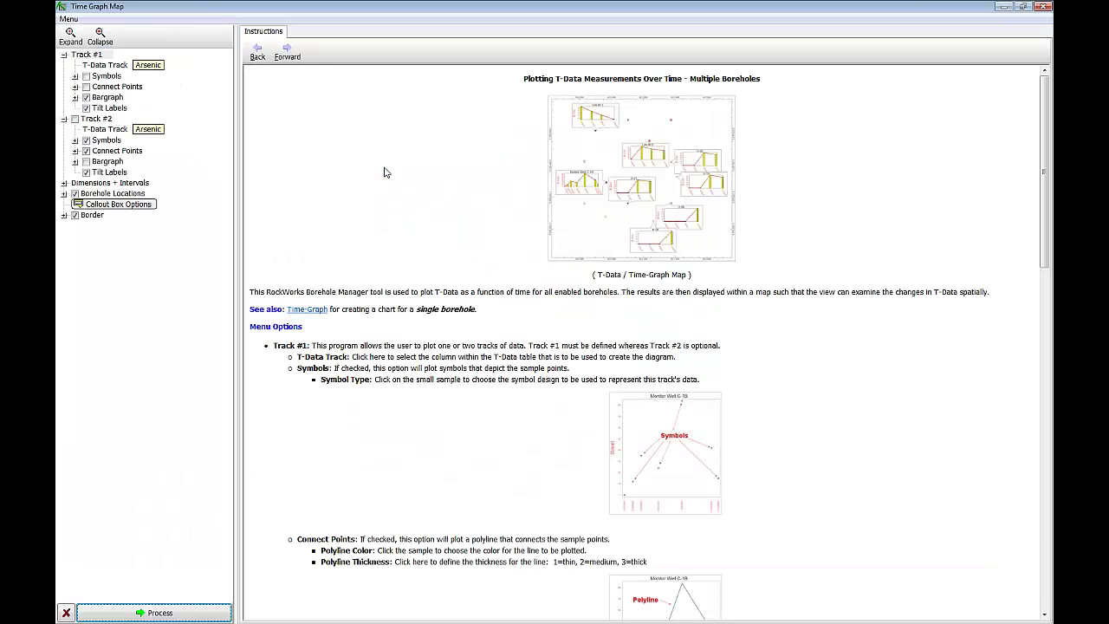
click(87, 97)
click(151, 614)
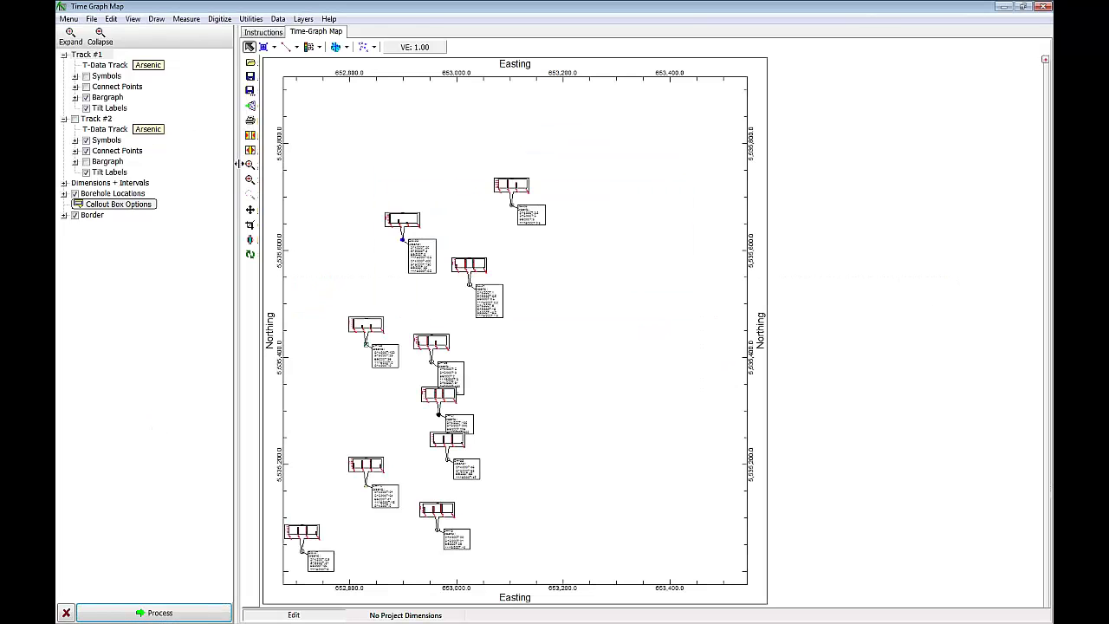
click(254, 165)
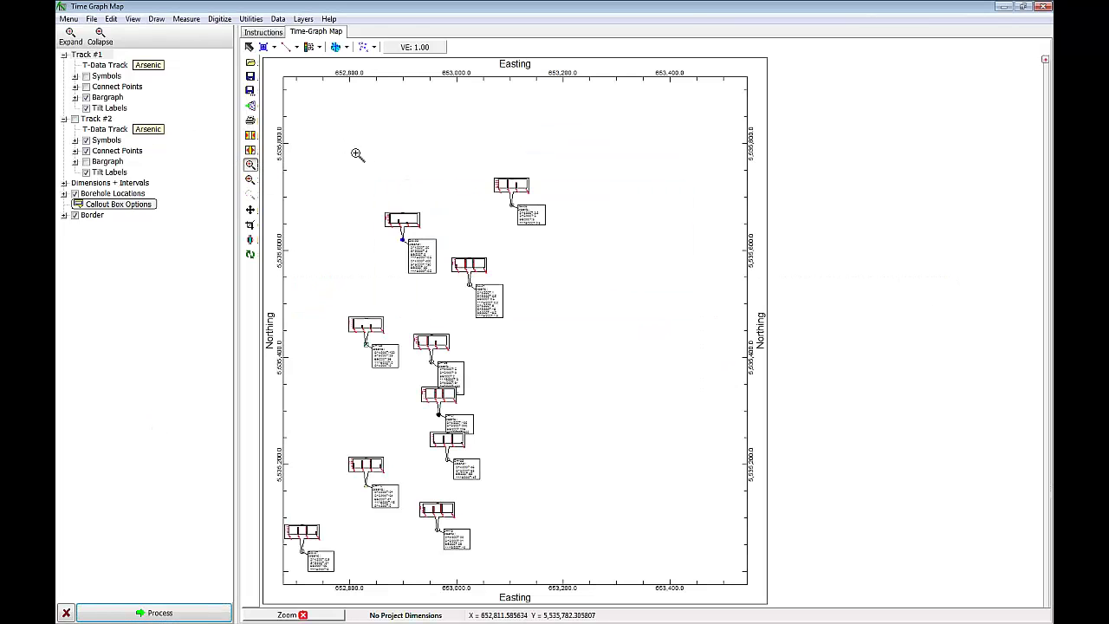
drag(357, 154, 611, 345)
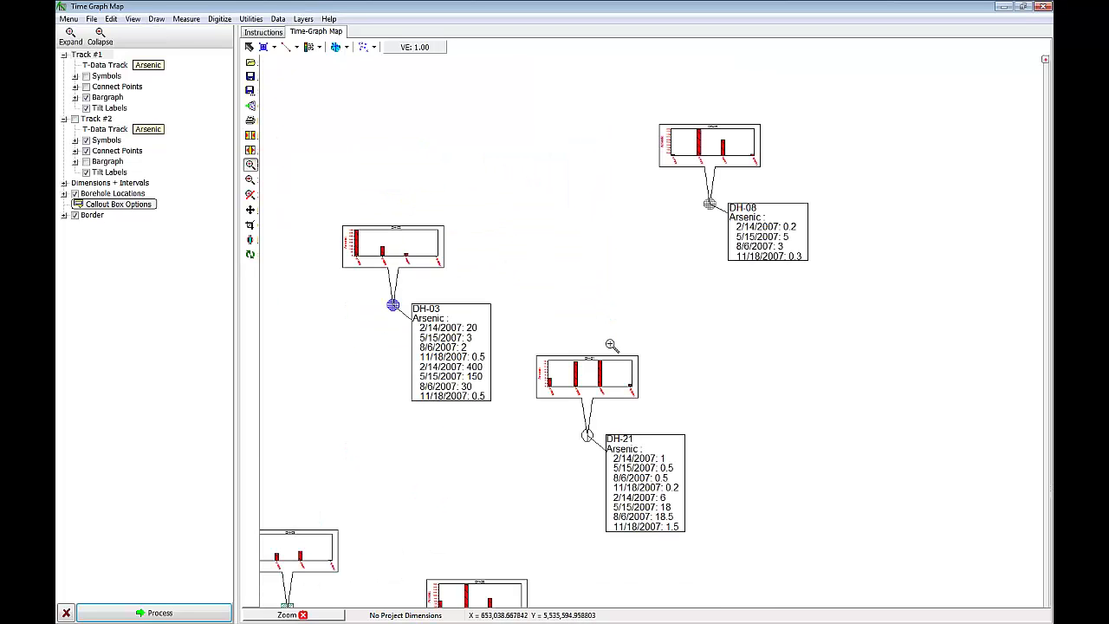
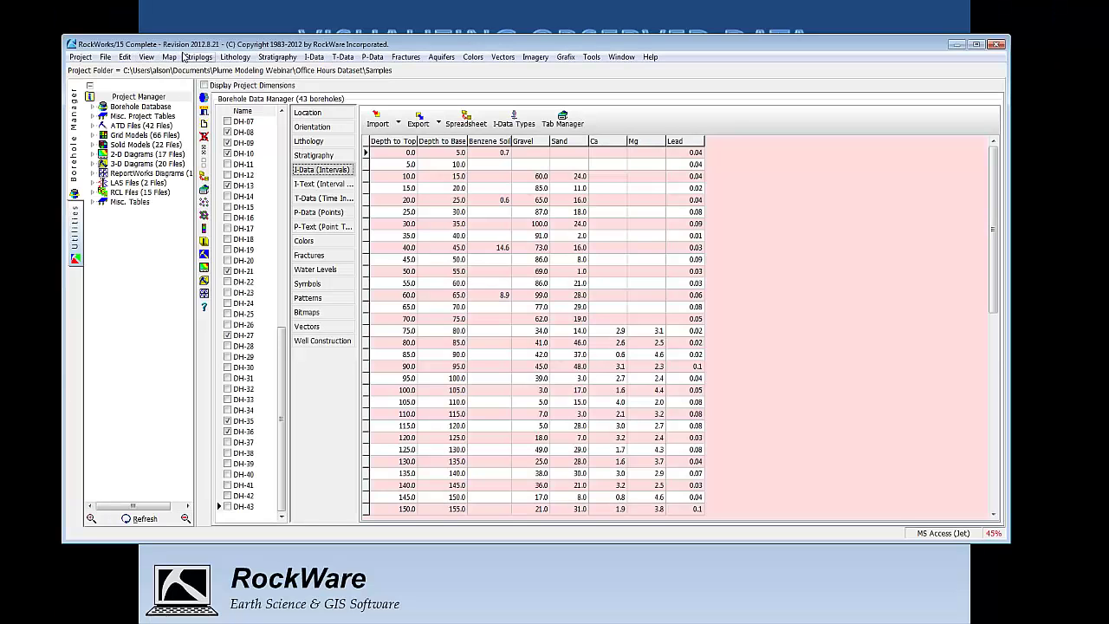
Step: Check the Benzene Soil bargraph in the 2D striplog design and generate a multi-log section along the existing six-vertex section line
click(209, 57)
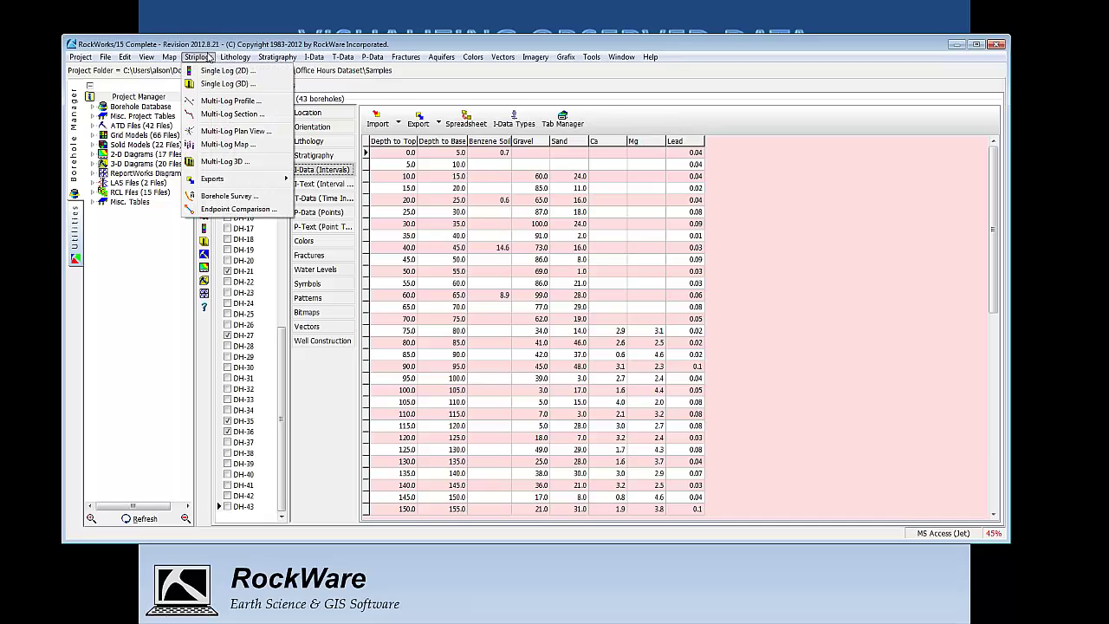
click(214, 116)
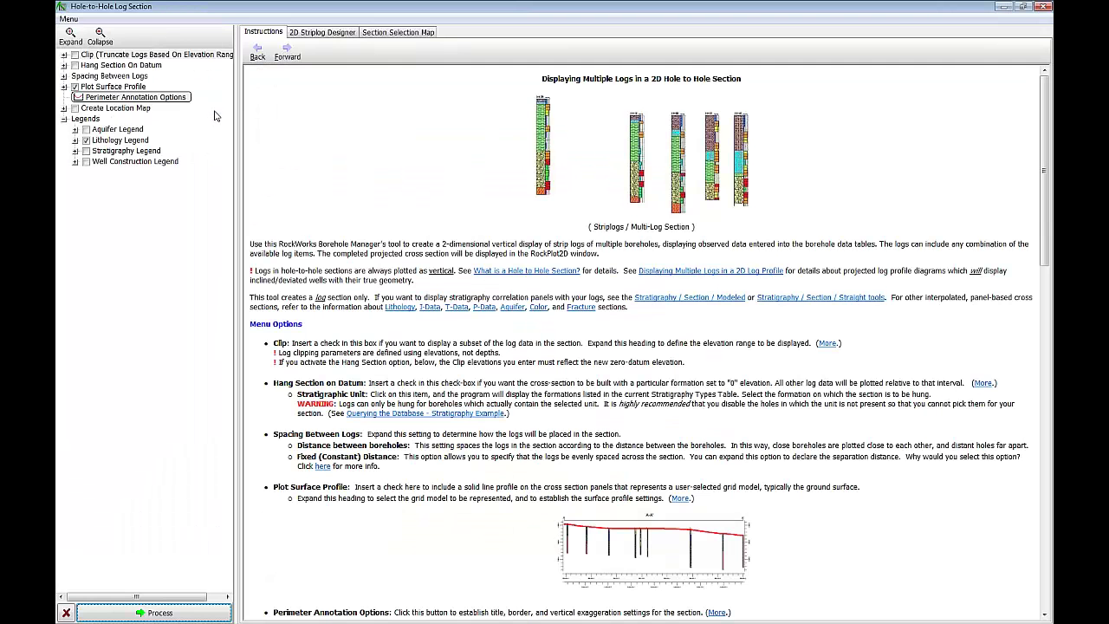
click(329, 35)
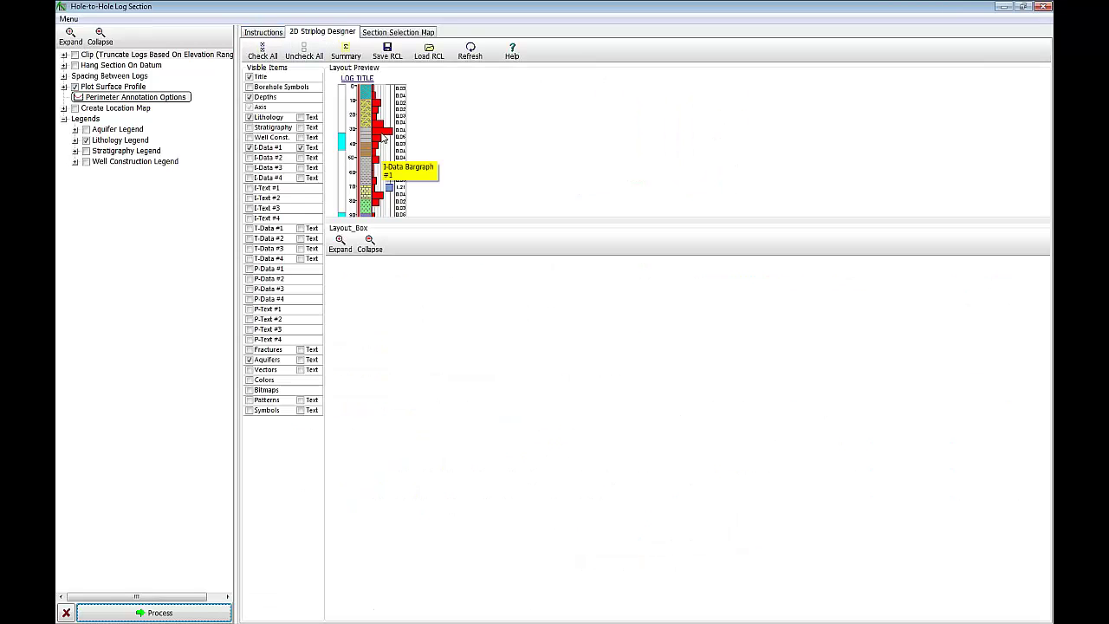
click(382, 139)
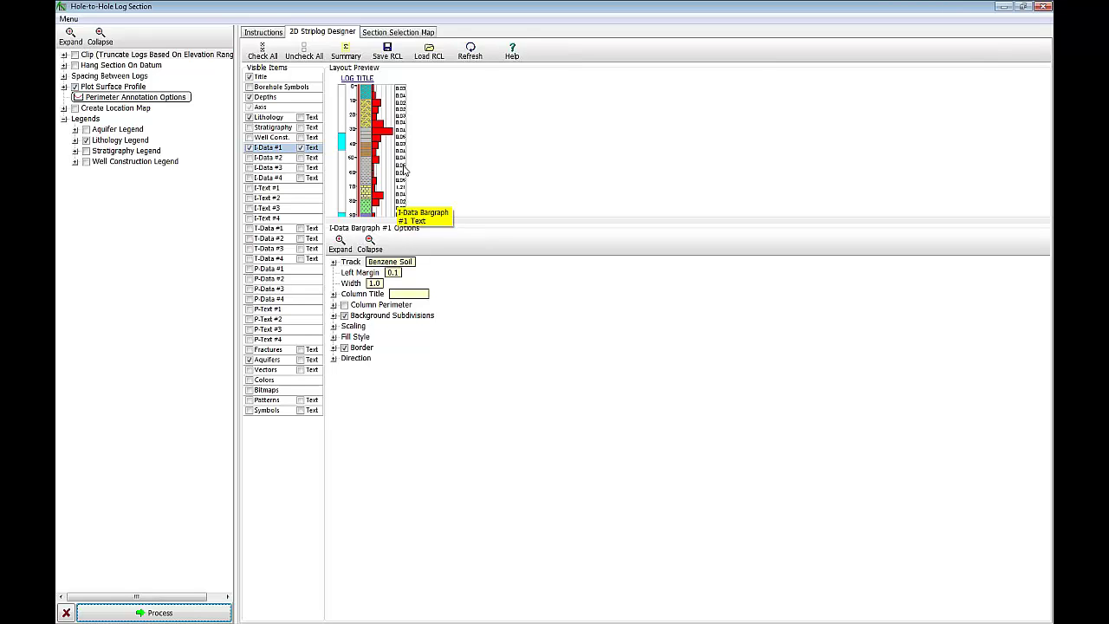
click(398, 32)
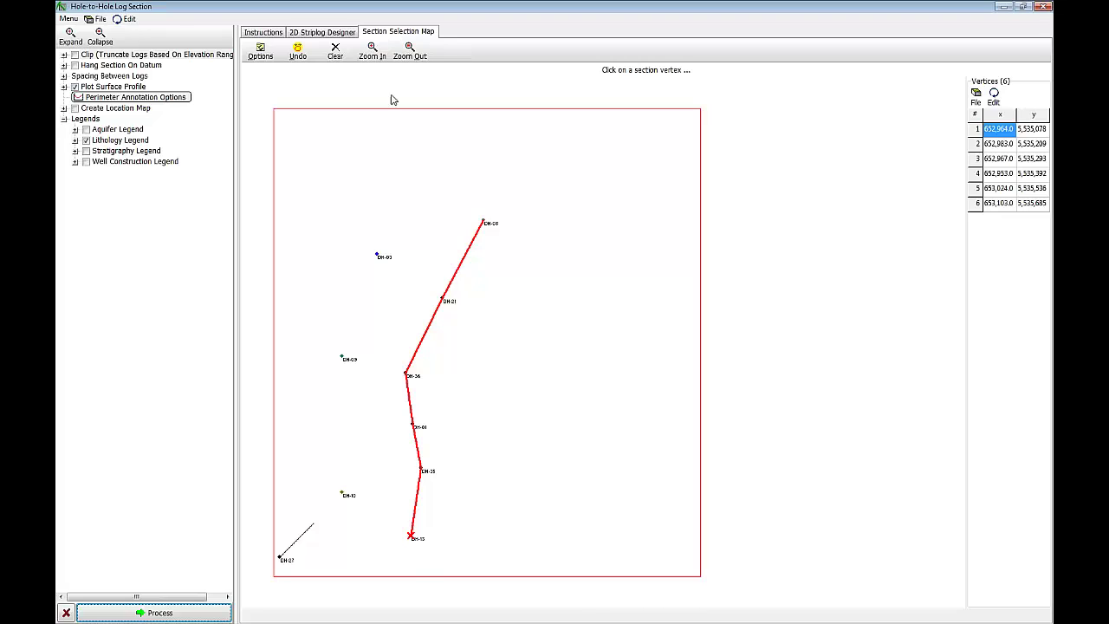
click(160, 613)
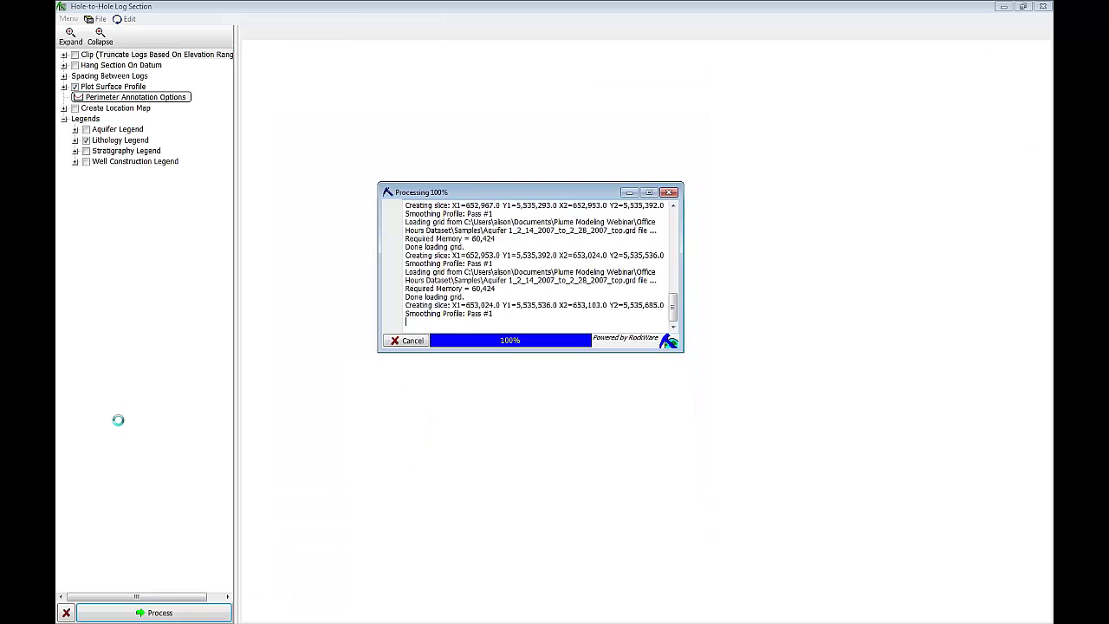
Step: Inspect the upper Benzene Soil bargraphs of DH-36 and DH-21 in the striplog section up close, and close the section without saving
click(250, 165)
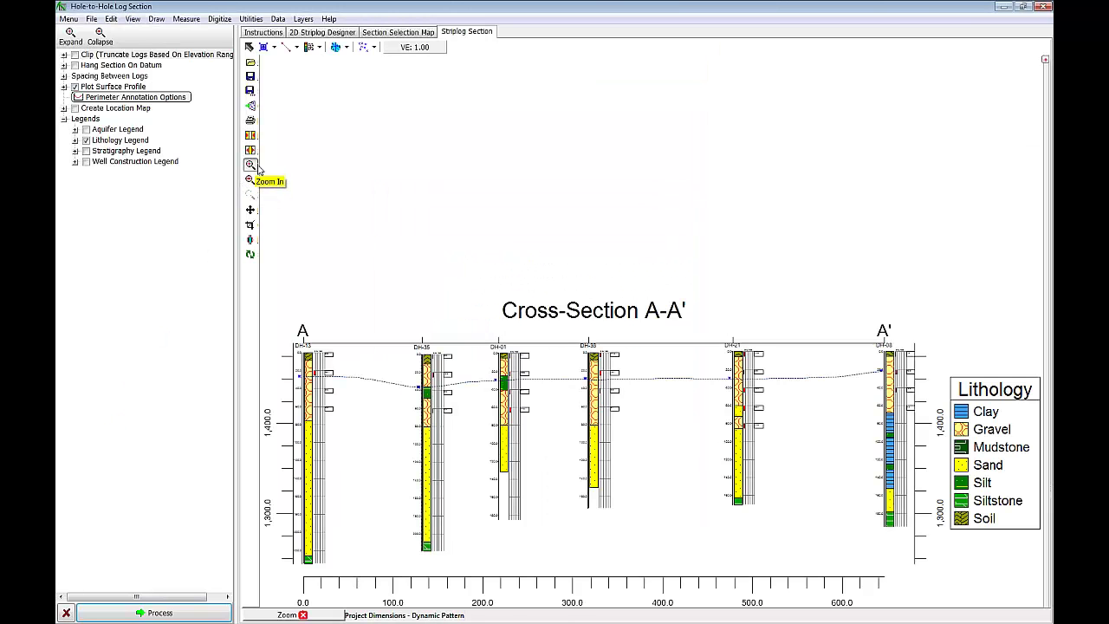
drag(568, 327, 787, 438)
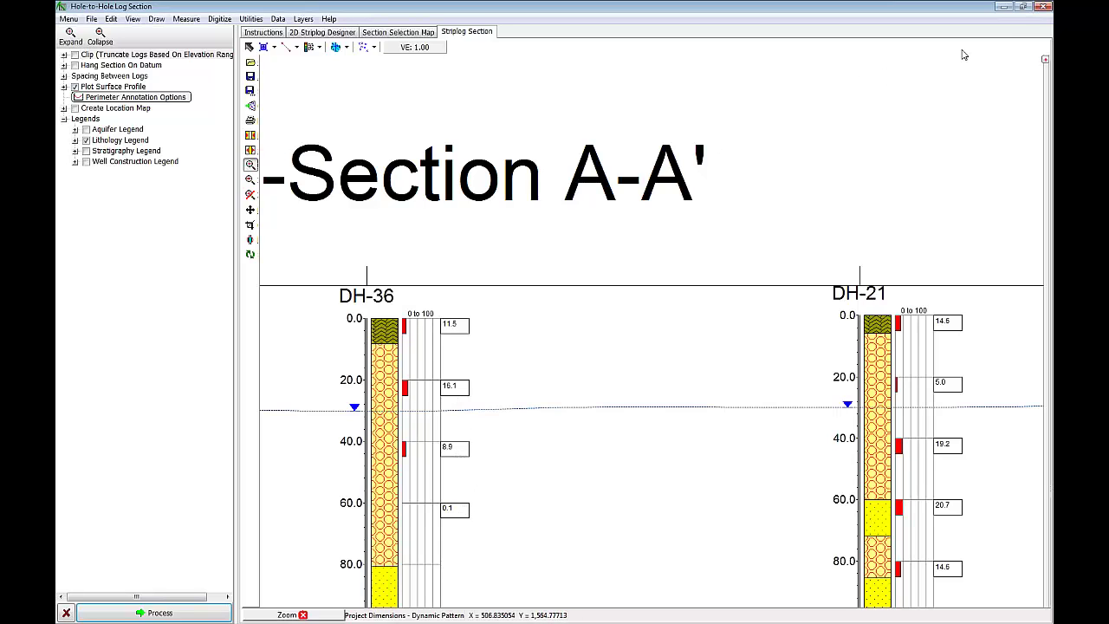
click(1044, 9)
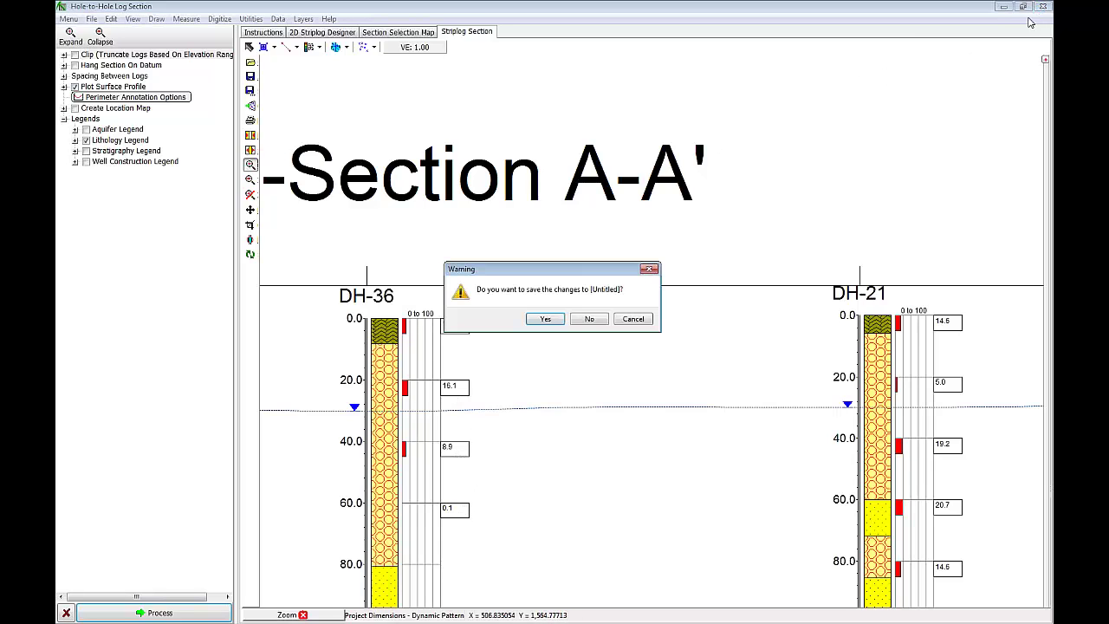
click(590, 321)
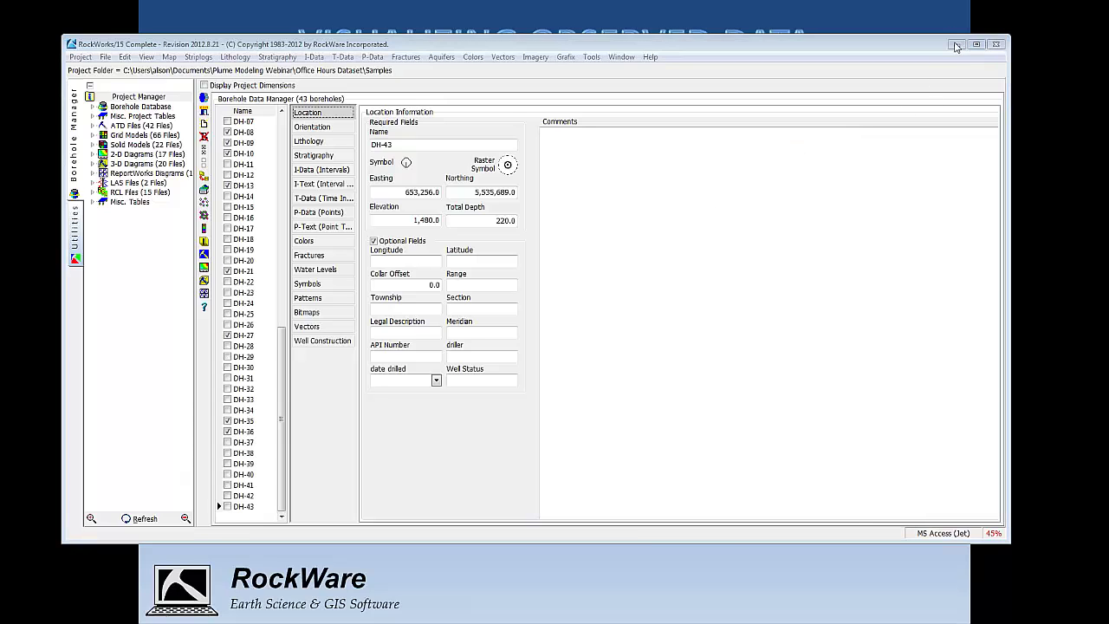
click(956, 45)
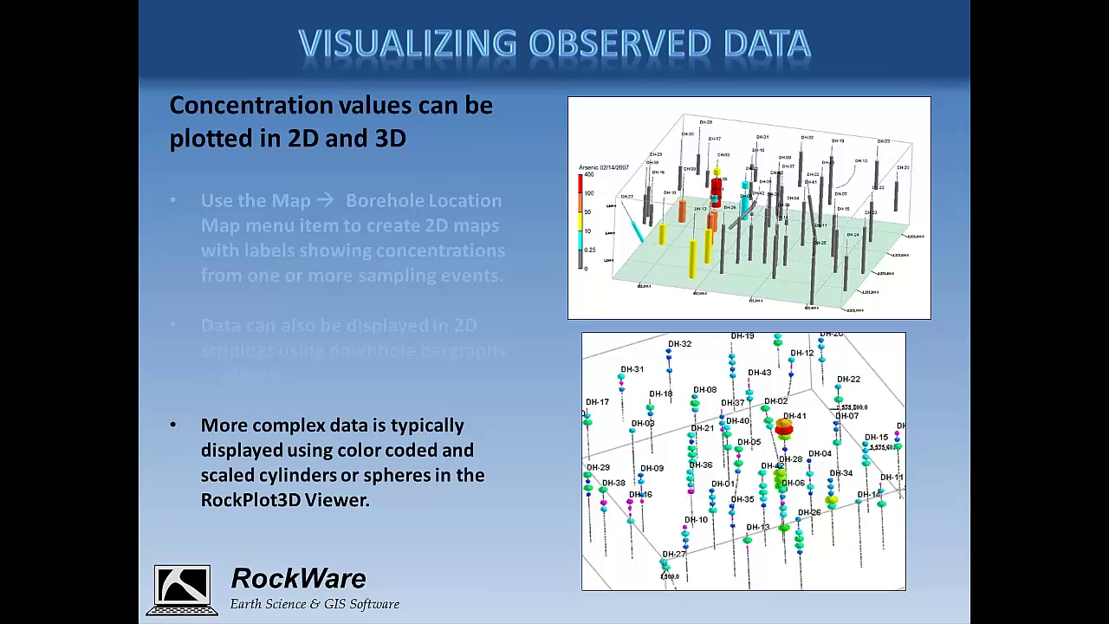
key(alt+Tab)
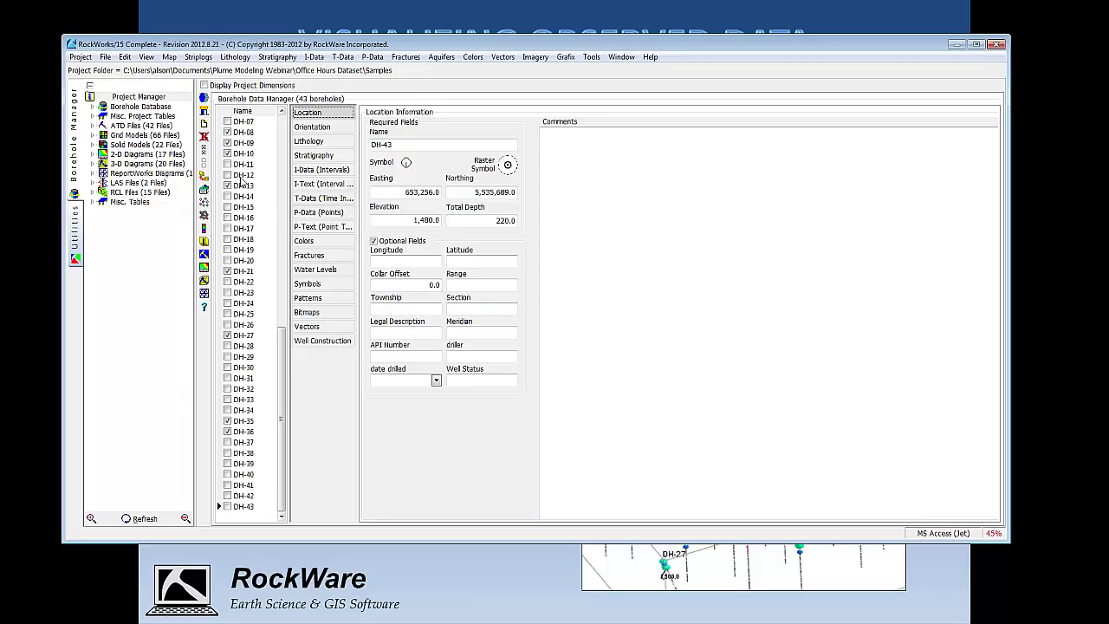
Step: Enable all boreholes and set up a Multi-Log 3D diagram with Arsenic as T-Data column #1
click(205, 153)
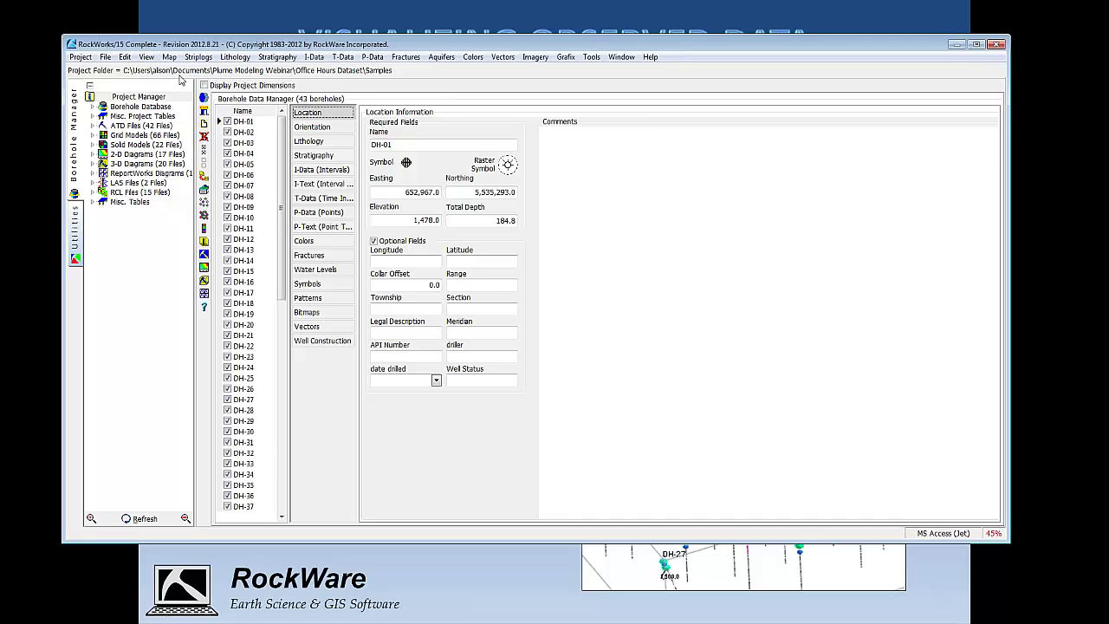
click(207, 58)
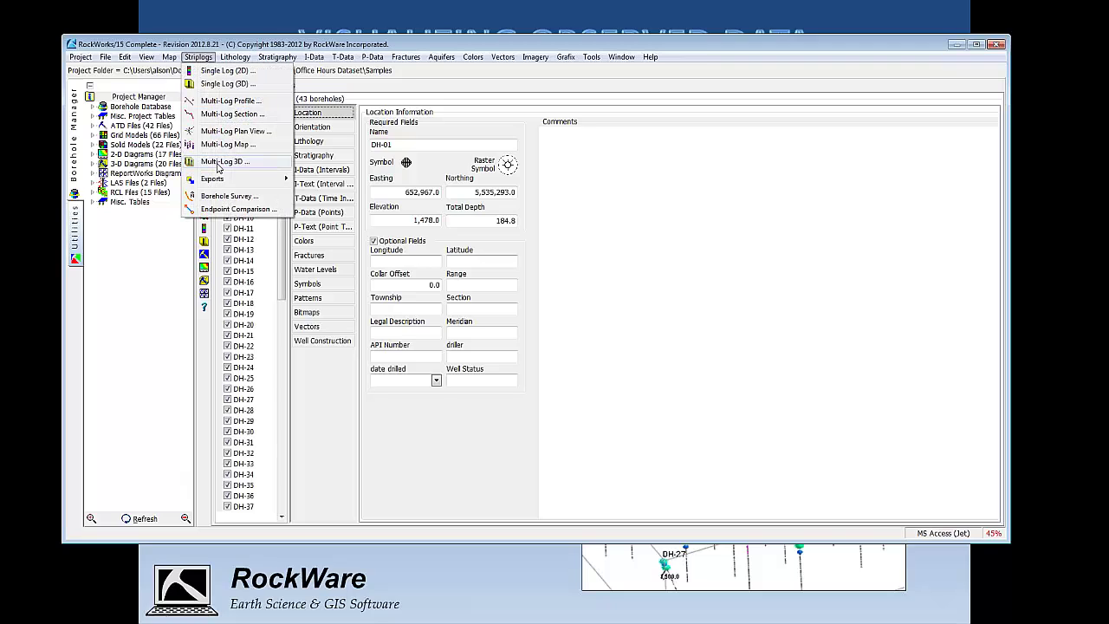
click(219, 164)
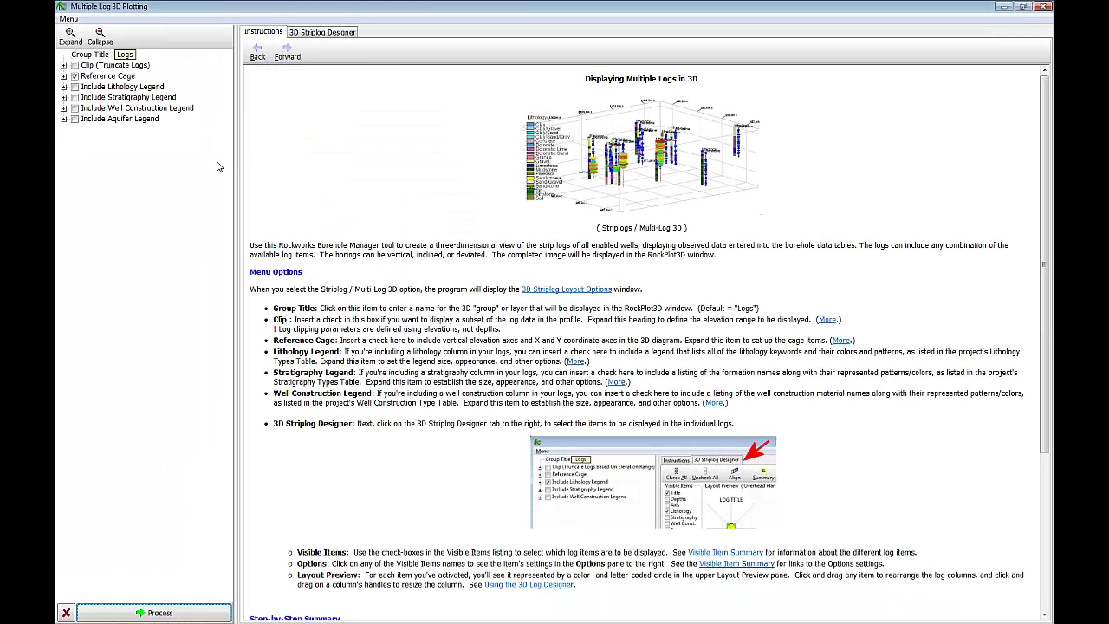
click(321, 32)
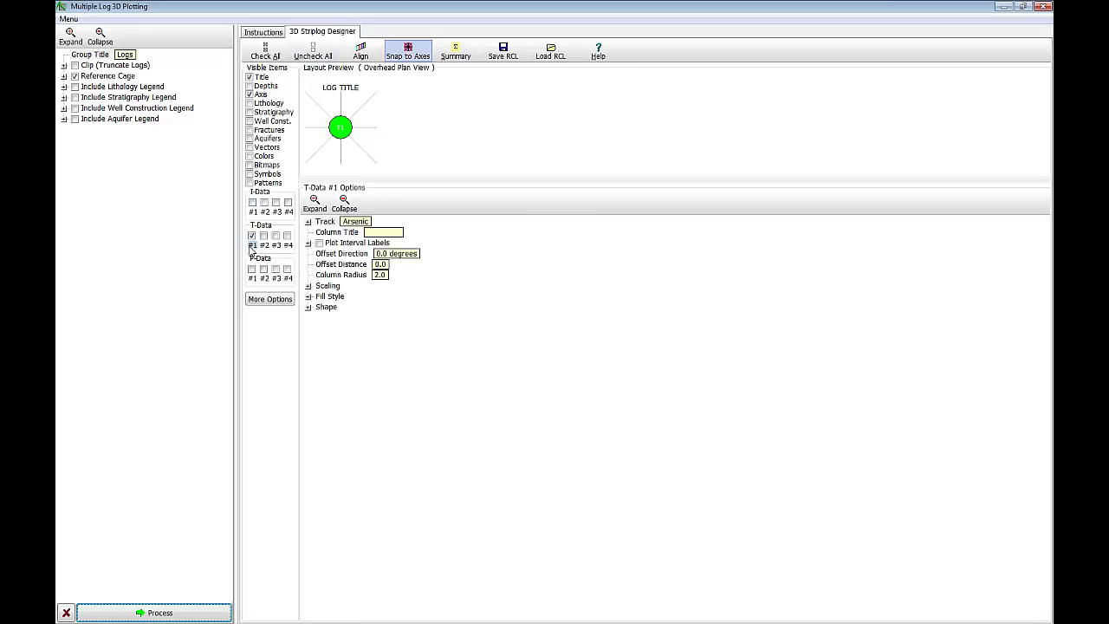
Step: Check the exact-date time filter of the Arsenic track and accept its settings
click(308, 223)
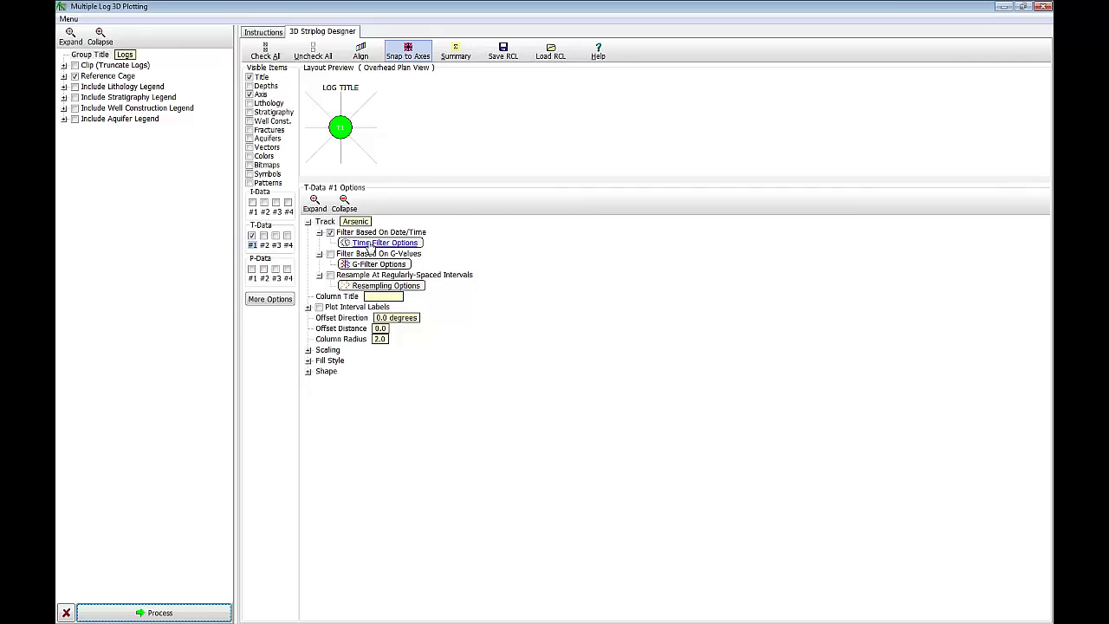
click(370, 245)
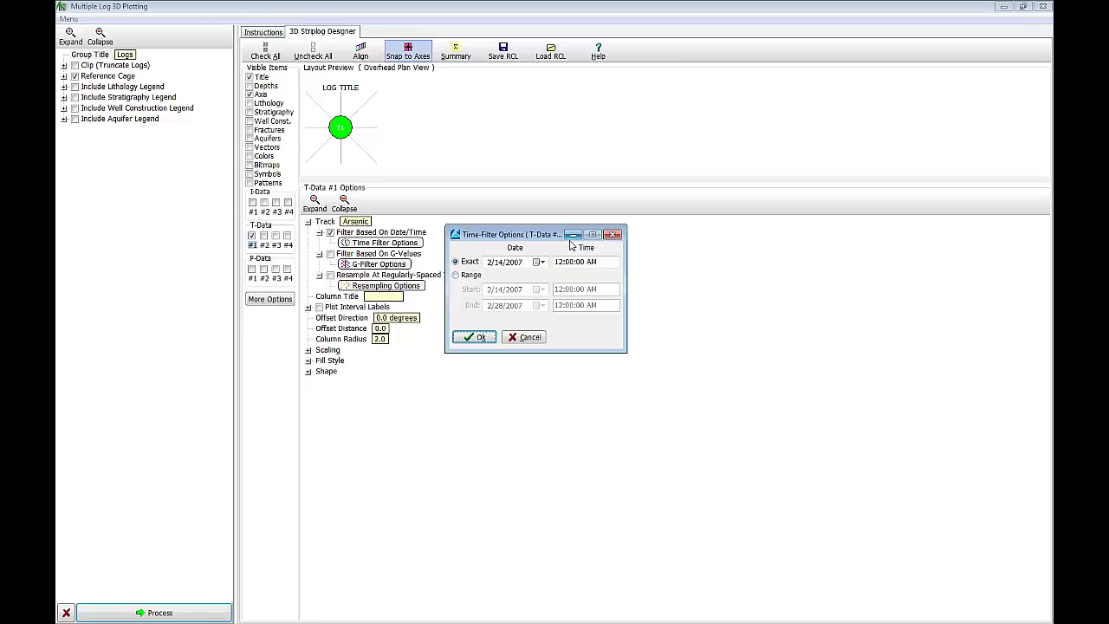
click(476, 337)
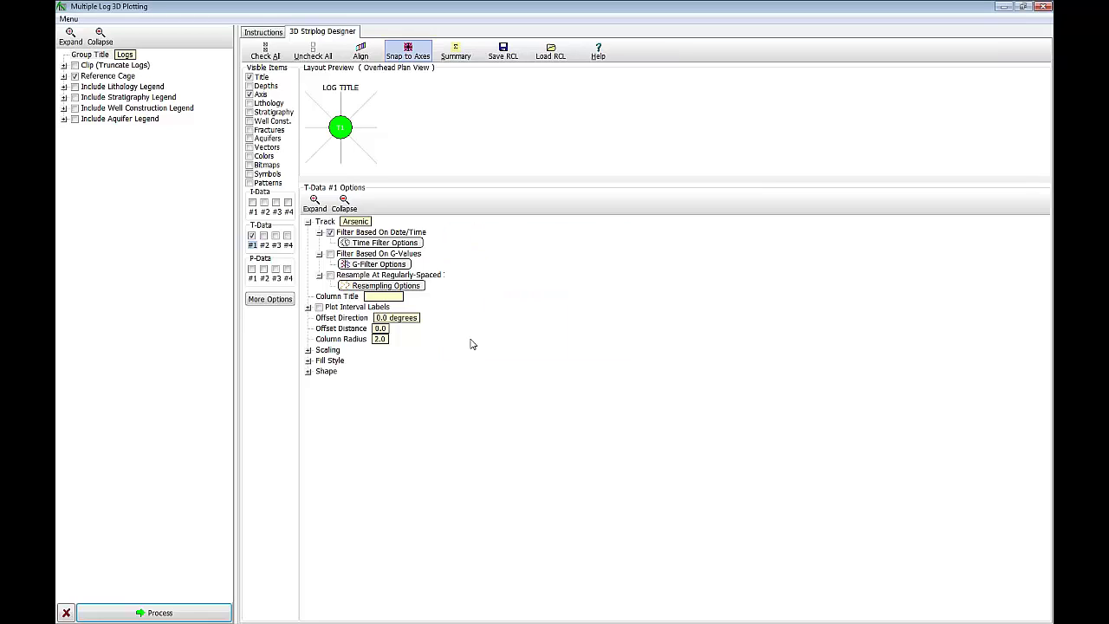
Step: Review the Arsenic column's scaling and fill style options, including the concentration ranges and colors in the Arsenic color fill table
click(307, 351)
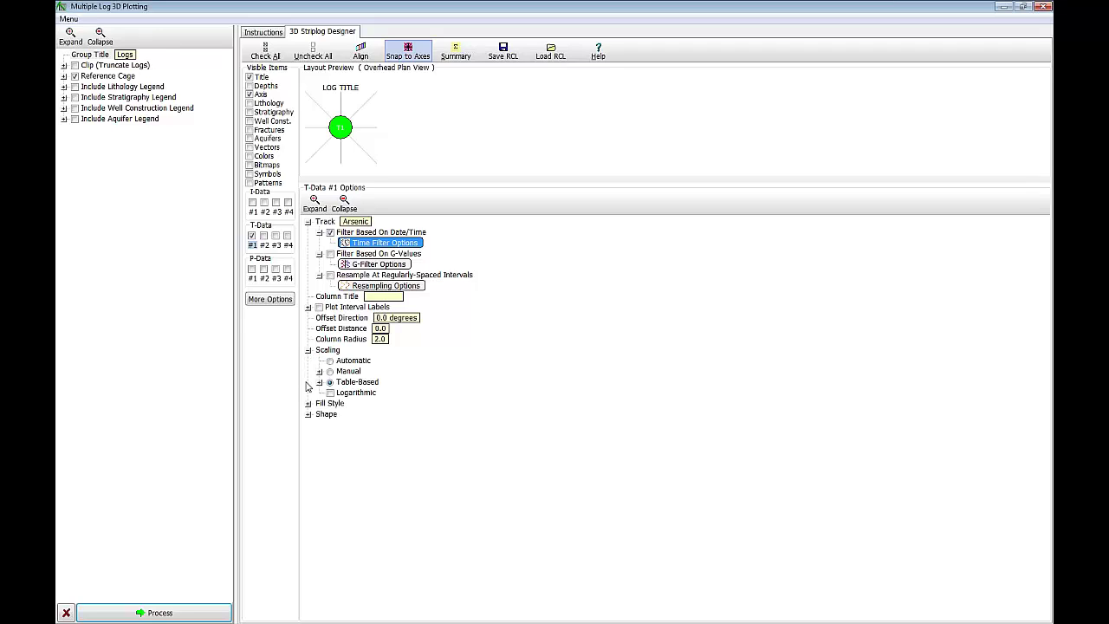
click(308, 404)
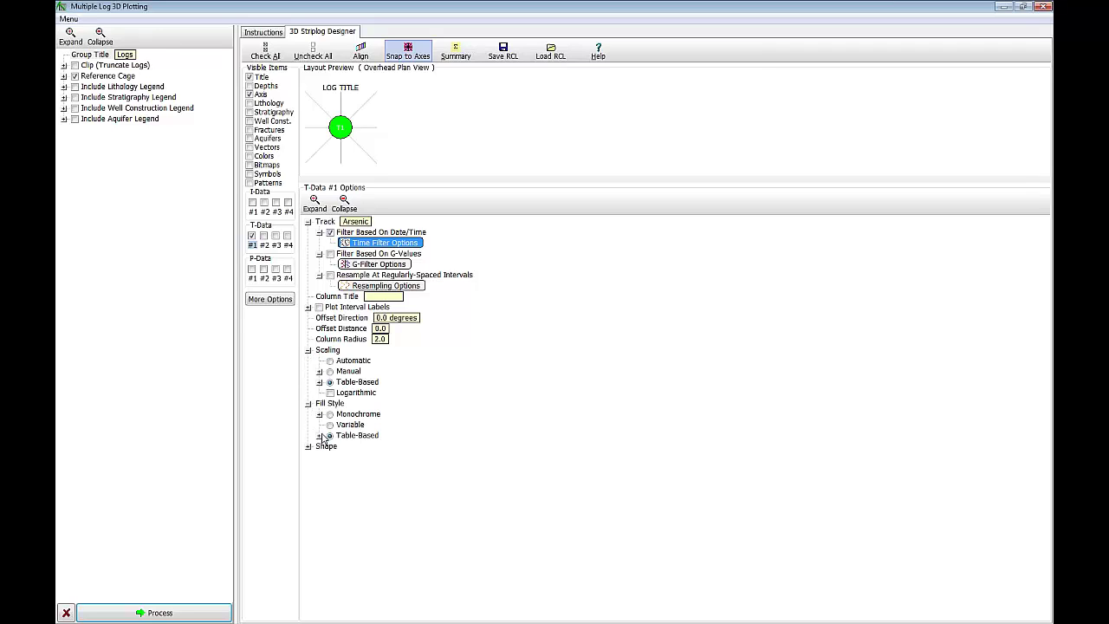
click(319, 435)
click(373, 446)
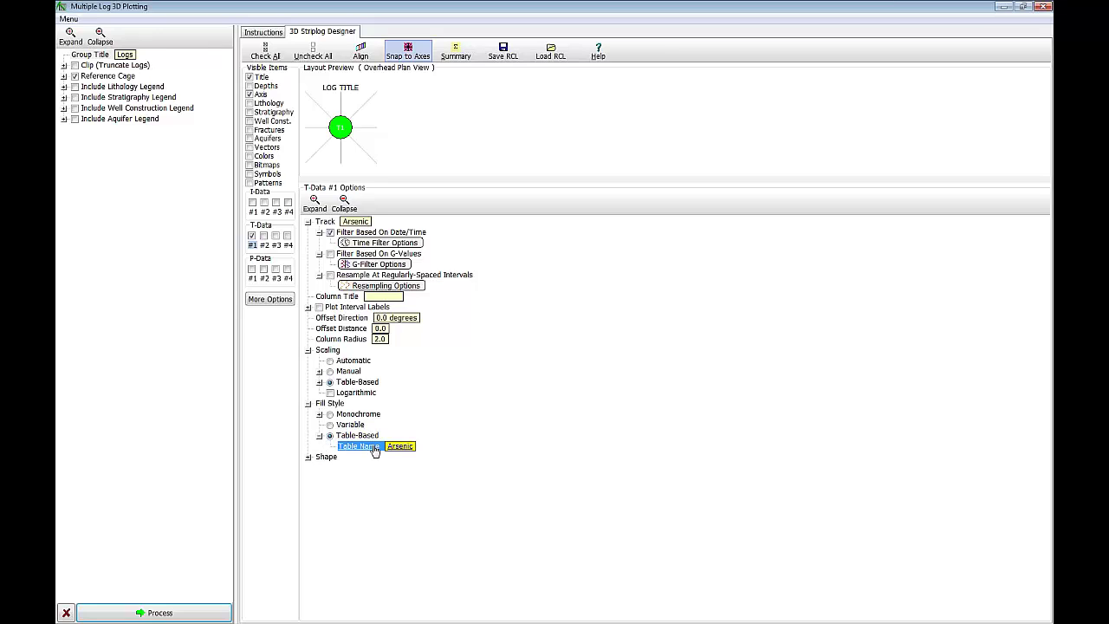
click(512, 274)
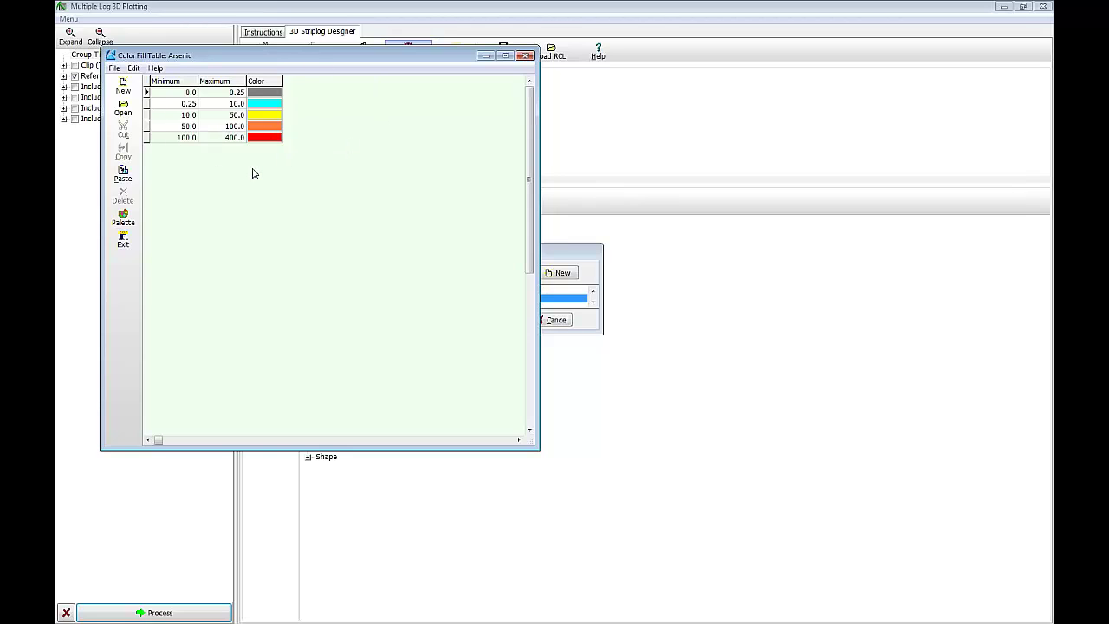
click(123, 239)
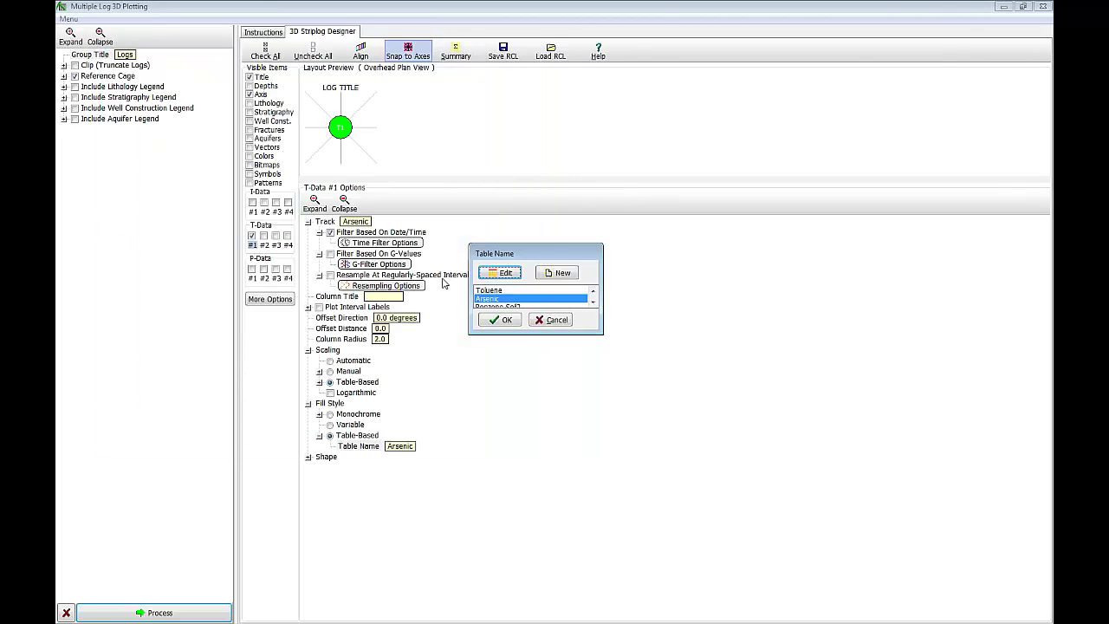
click(520, 320)
Step: Generate the 3D multi-log diagram of Arsenic and inspect the colored cylinders up close and from a different angle
click(178, 611)
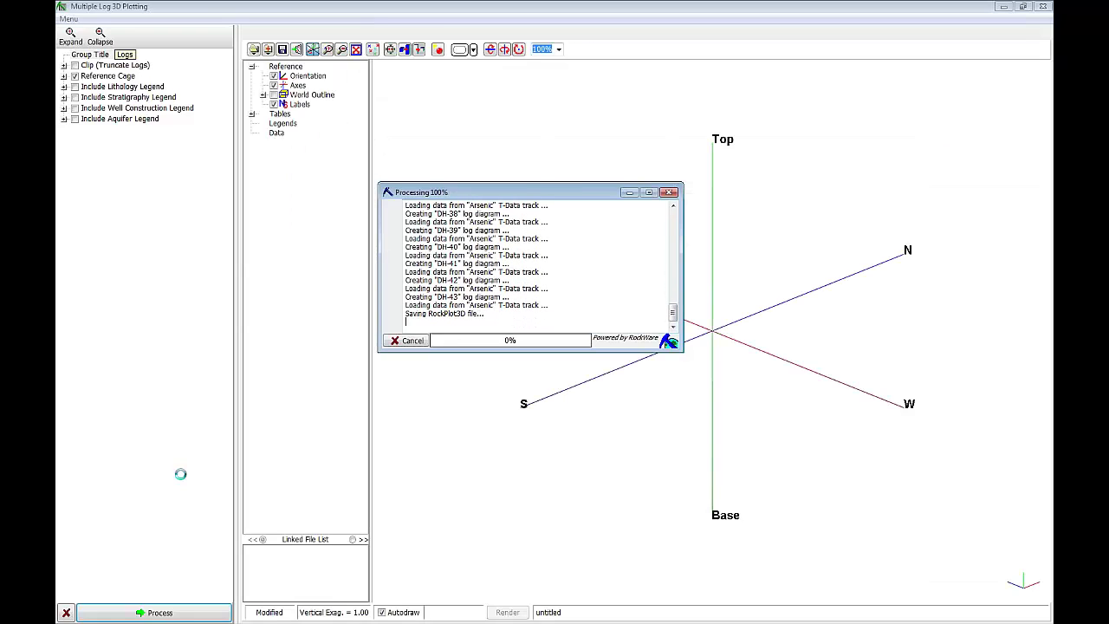
scroll(723, 374, up, 5)
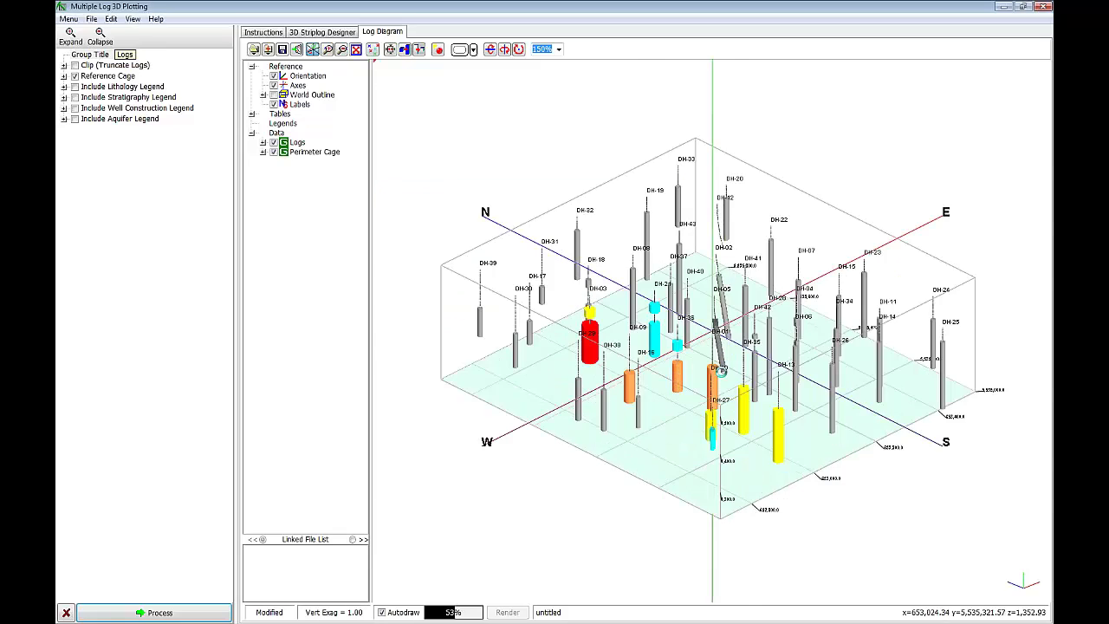
drag(720, 372, 707, 173)
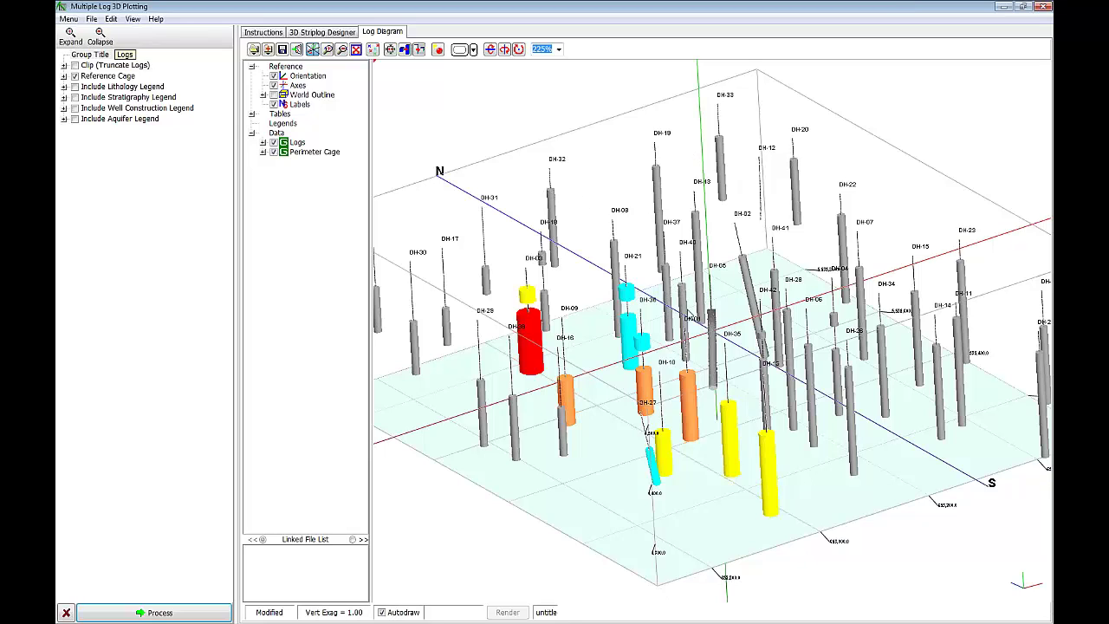
drag(689, 336, 685, 370)
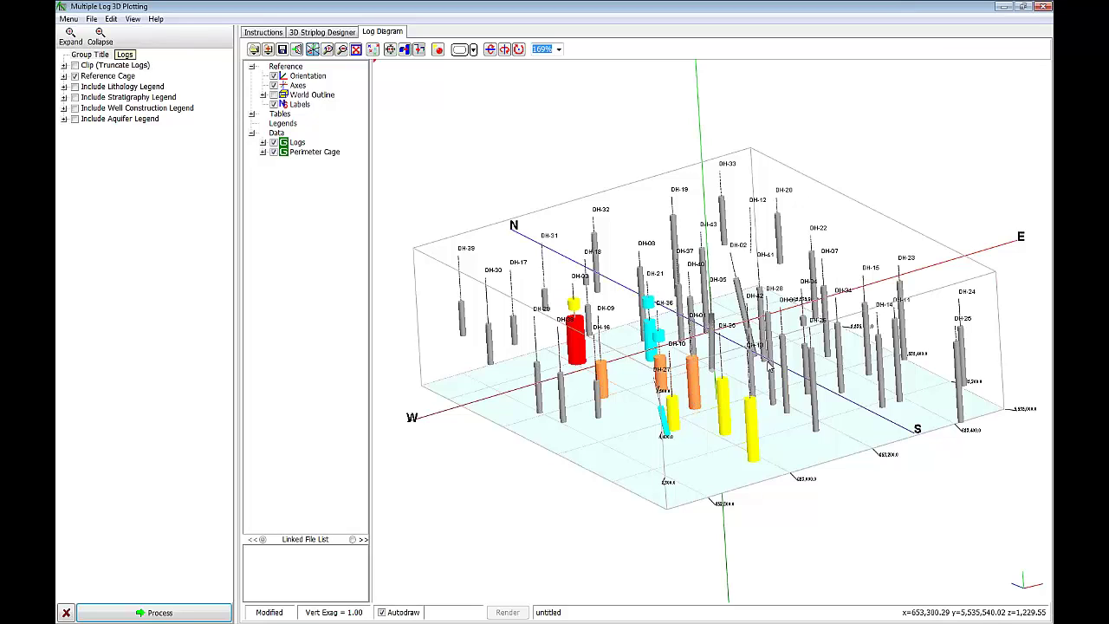
Step: Replace the Arsenic T-Data column with the Benzene Soil I-Data #1 column and regenerate the 3D log diagram
click(331, 32)
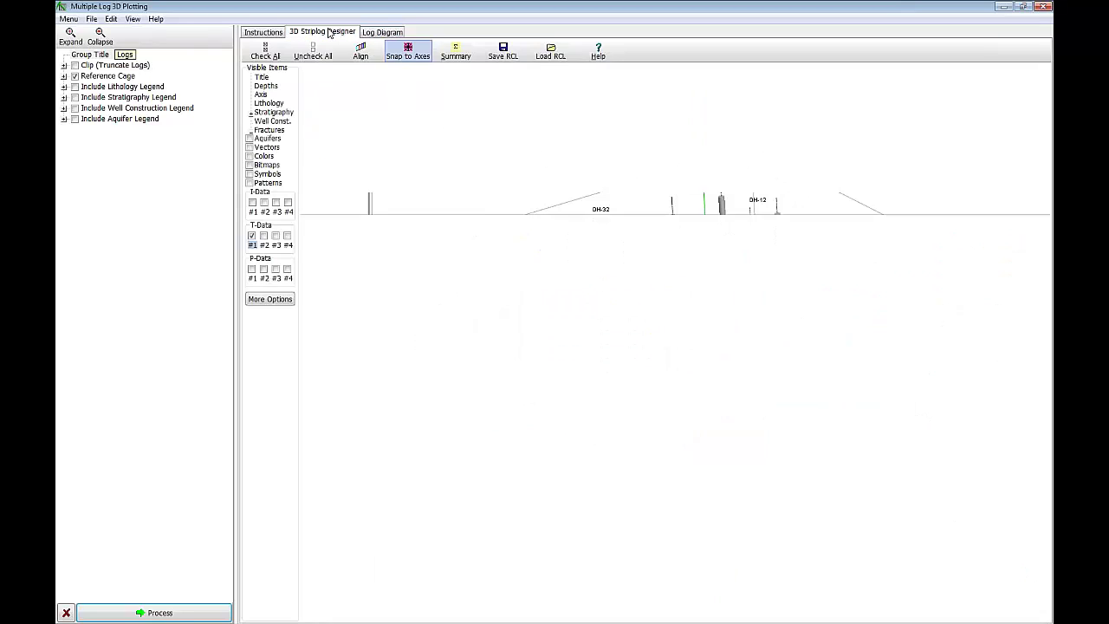
click(252, 236)
click(252, 201)
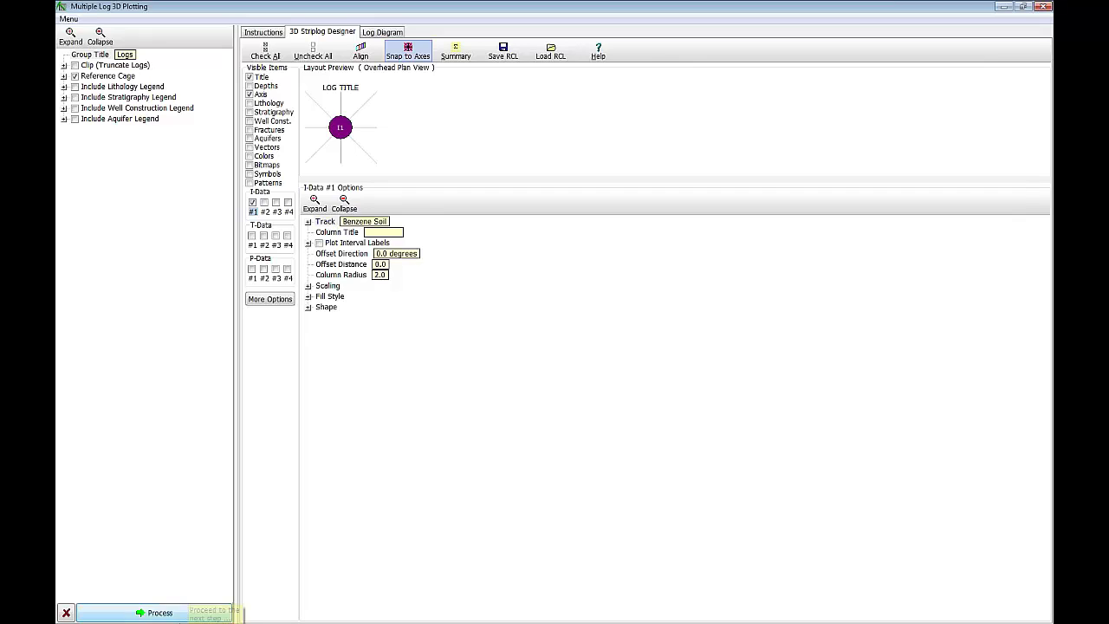
click(160, 613)
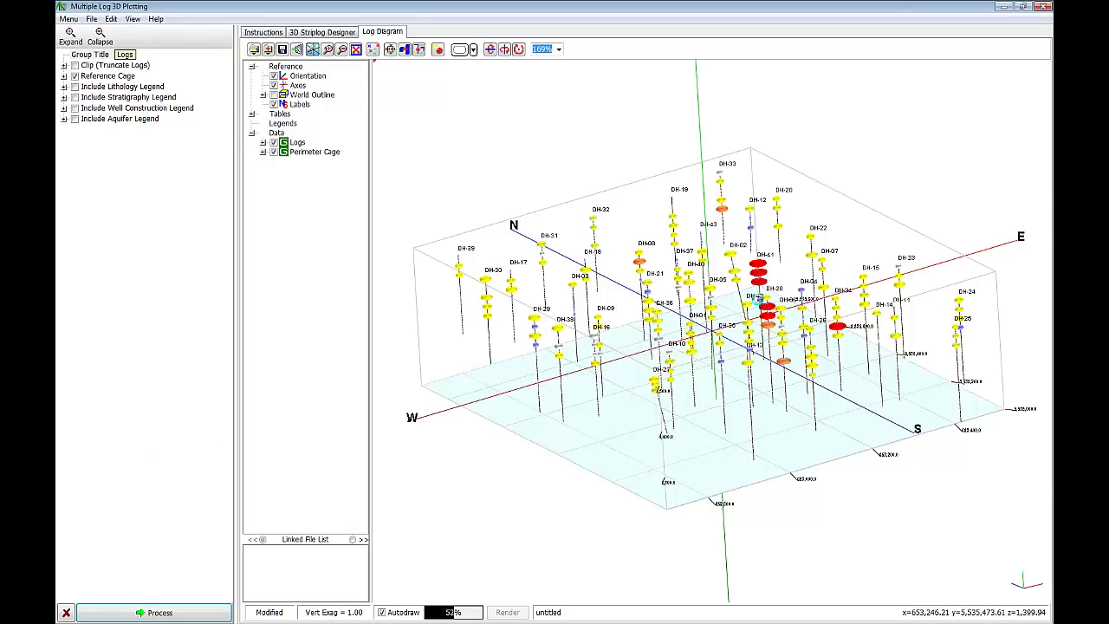
Step: Examine the Benzene Soil disks around DH-41 and DH-28 up close from several angles, and close the 3D log window
scroll(758, 301, up, 5)
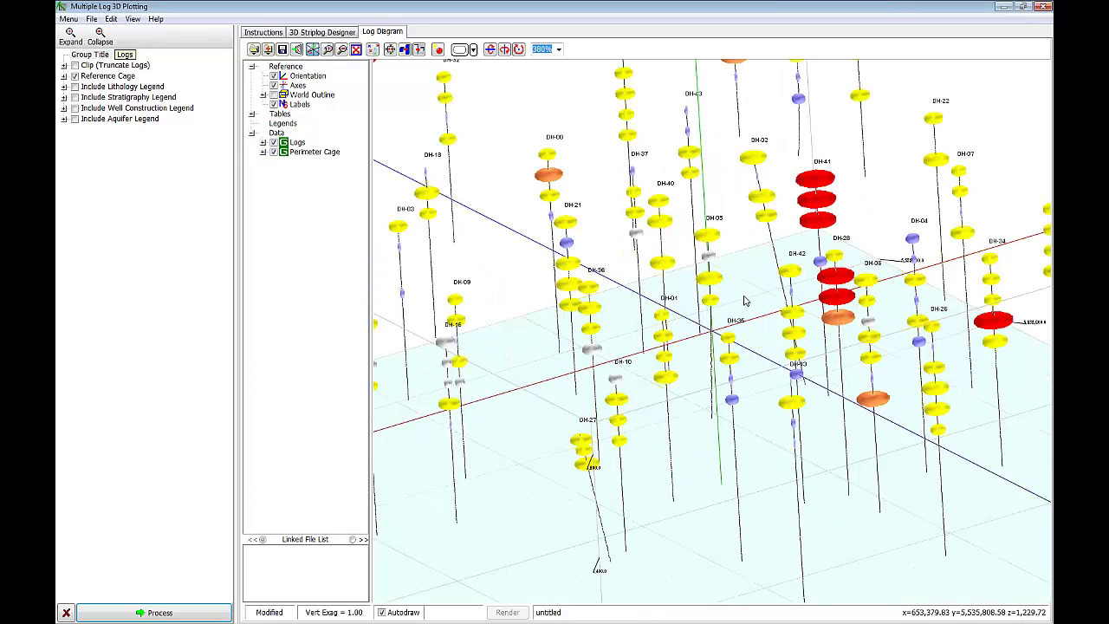
drag(709, 322, 703, 314)
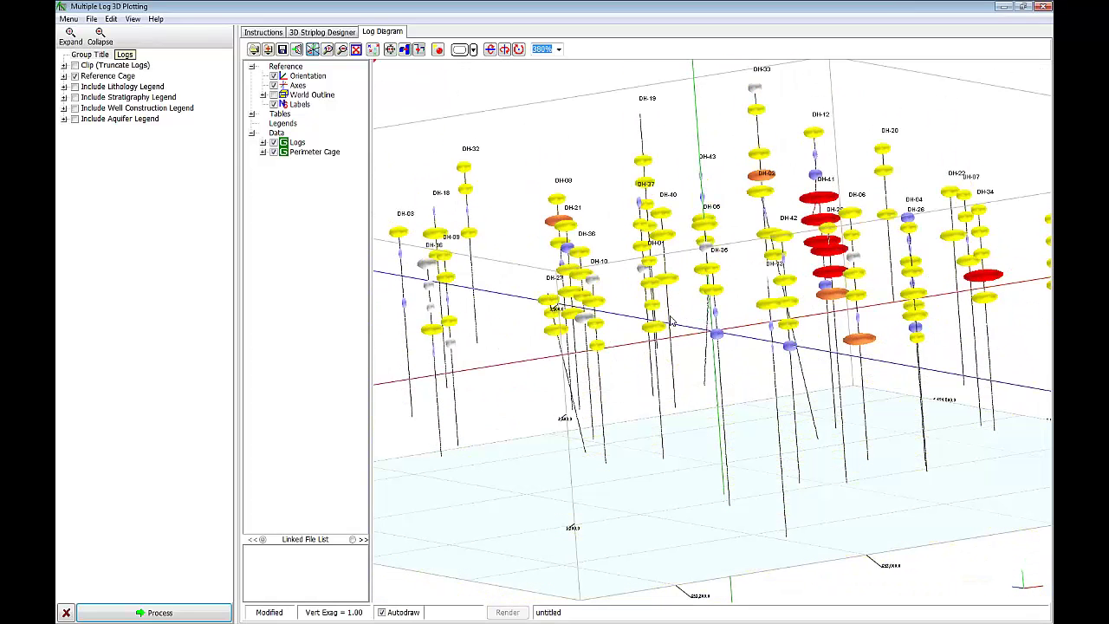
drag(804, 287, 812, 272)
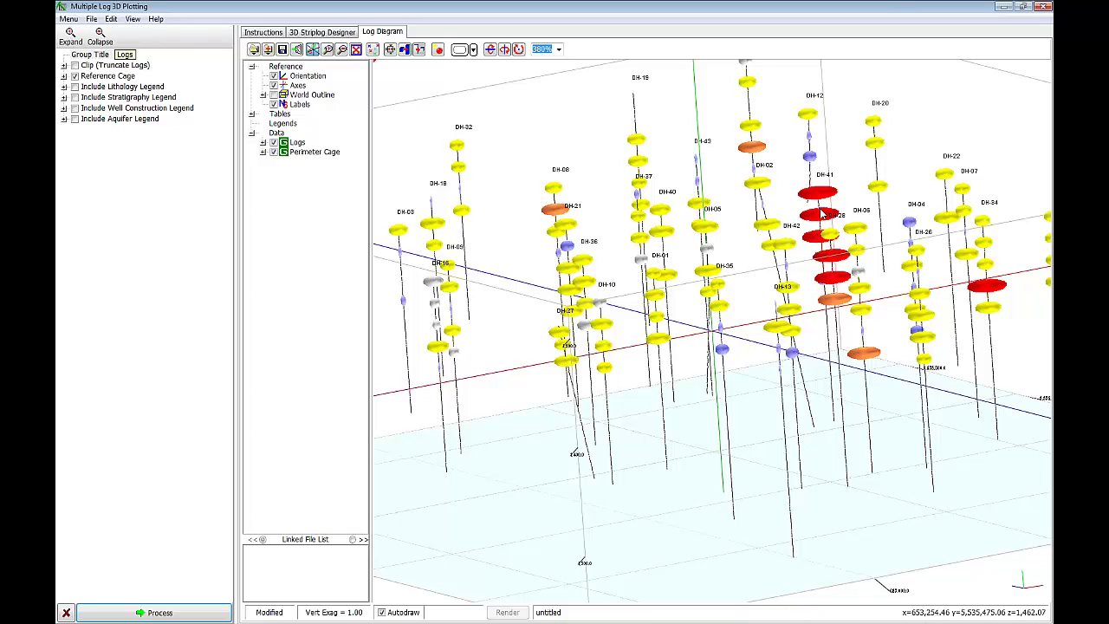
click(763, 287)
drag(760, 310, 763, 308)
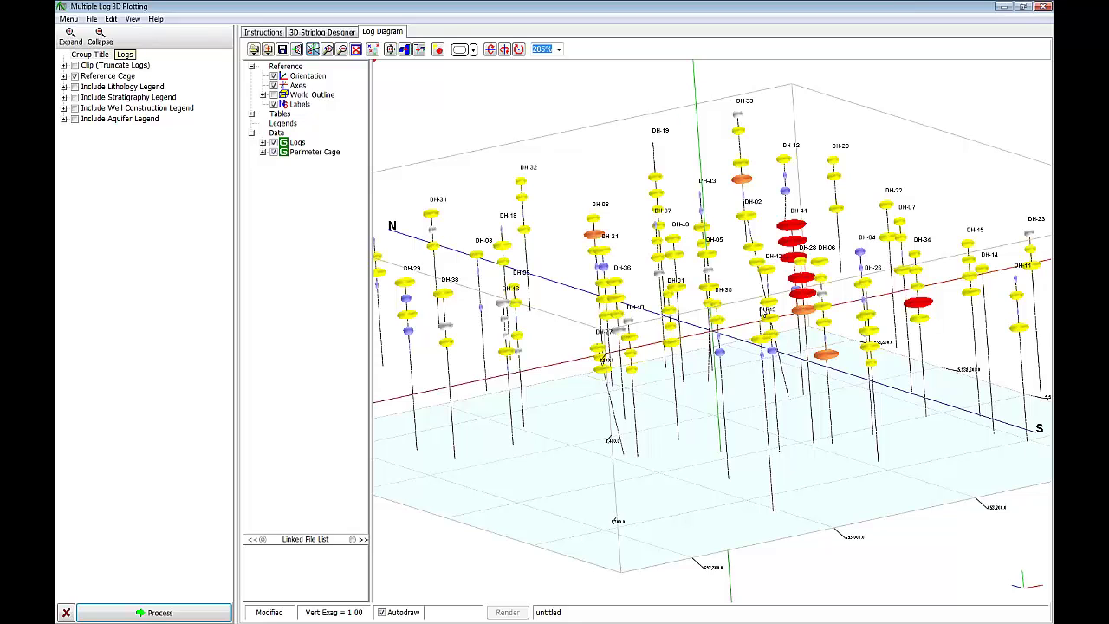
click(1043, 6)
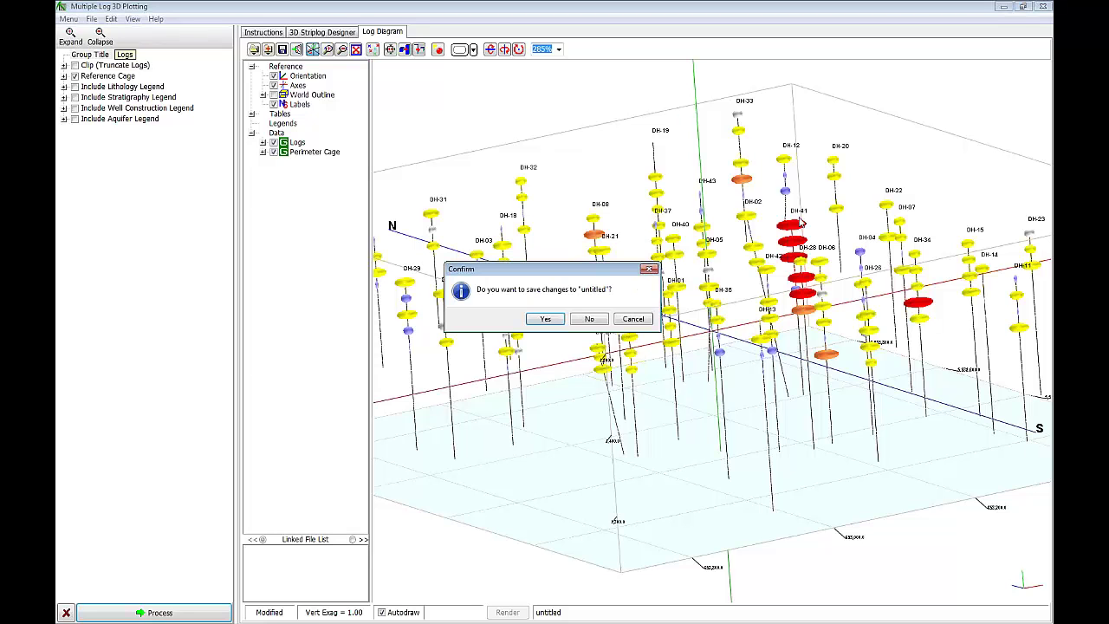
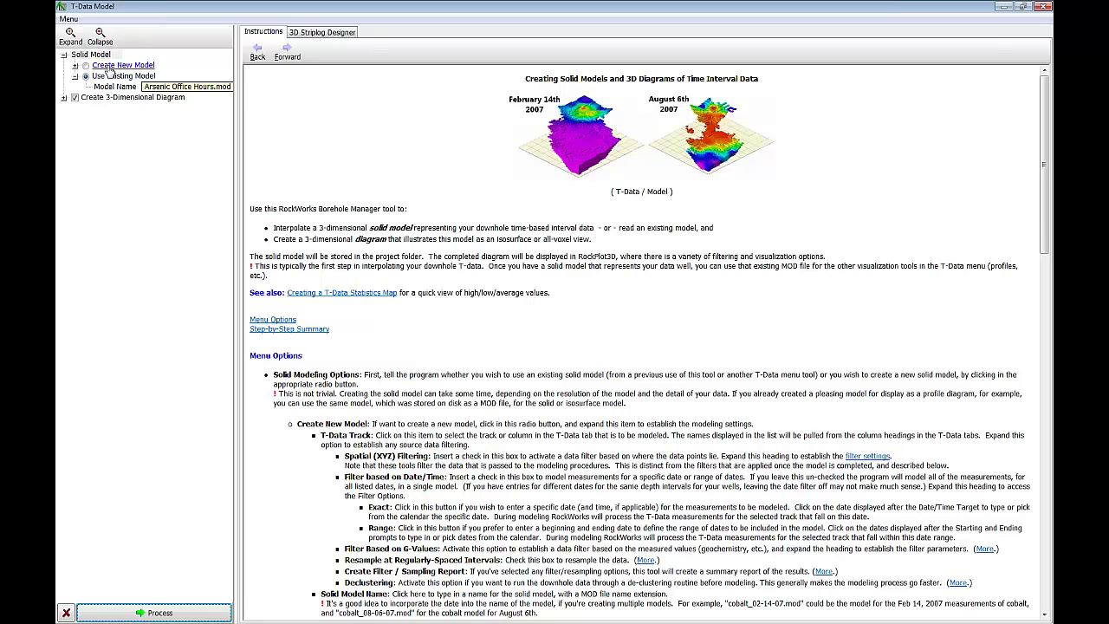
Step: Review the T-Data Model's new-model settings, its date/time filtering of the Arsenic track, and its 3-dimensional diagram options
click(75, 66)
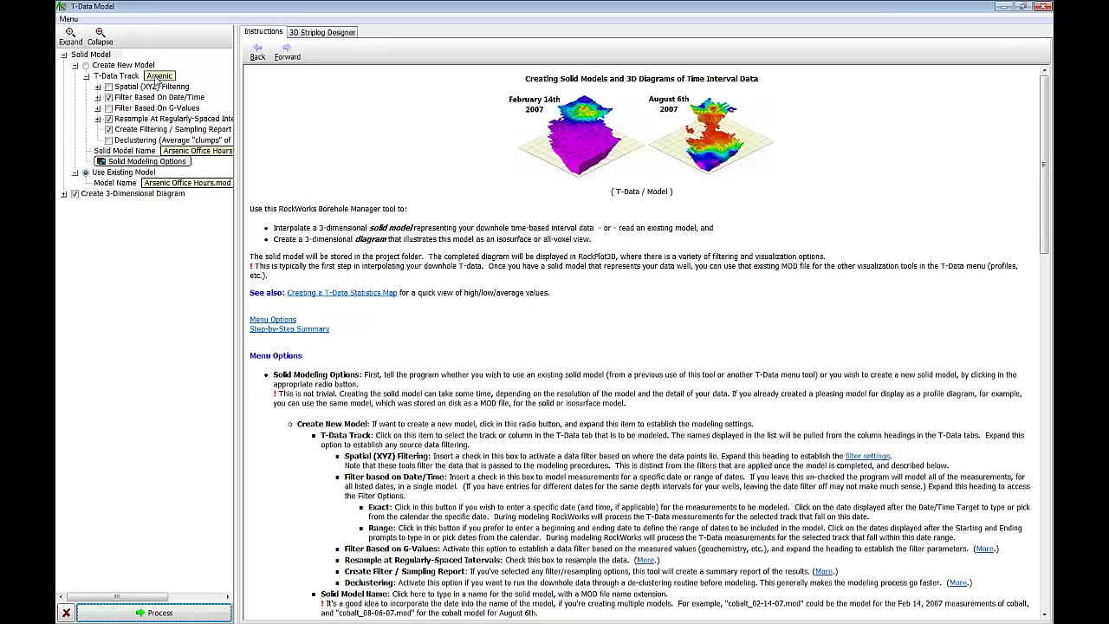
click(98, 98)
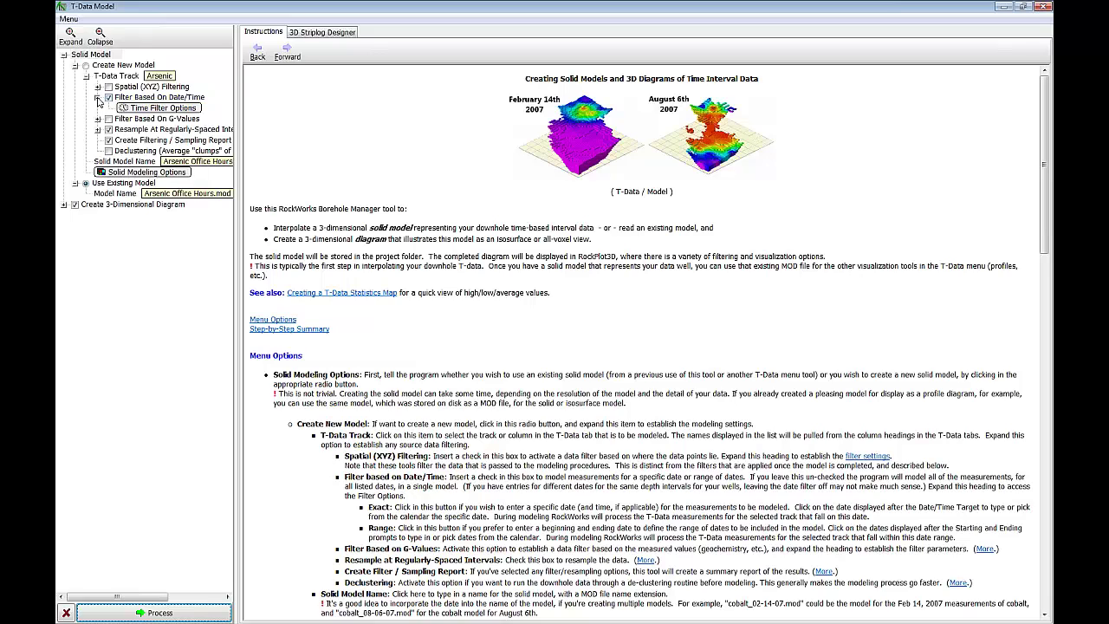
click(98, 98)
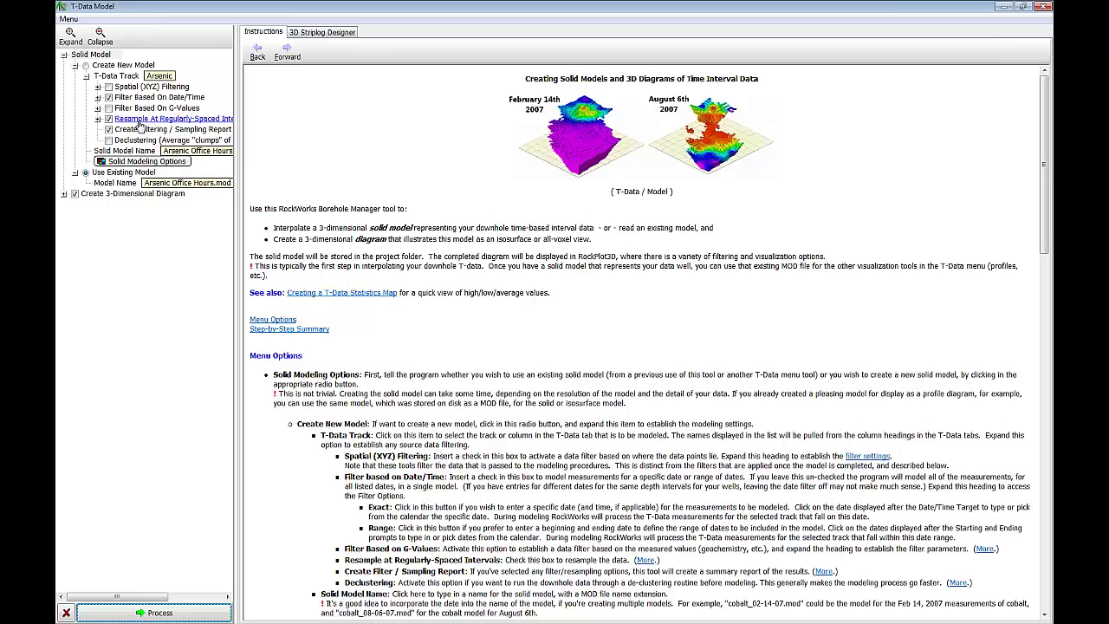
click(63, 195)
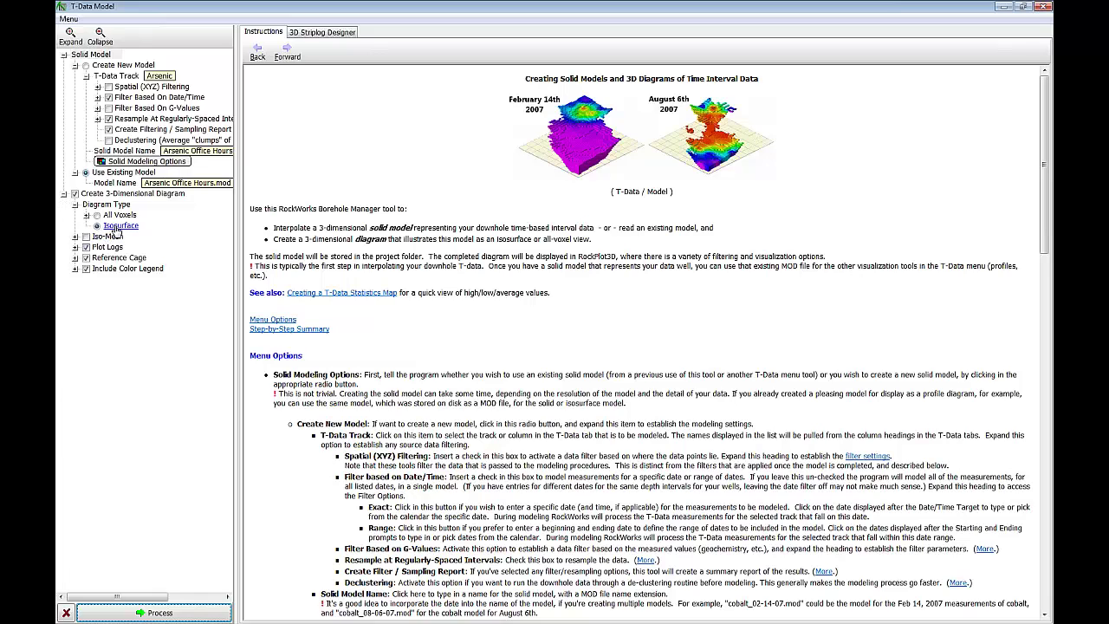
Step: Replace the I-Data #1 column with the Arsenic T-Data #1 column in the striplog design and generate the 3D Arsenic isosurface diagram
click(323, 31)
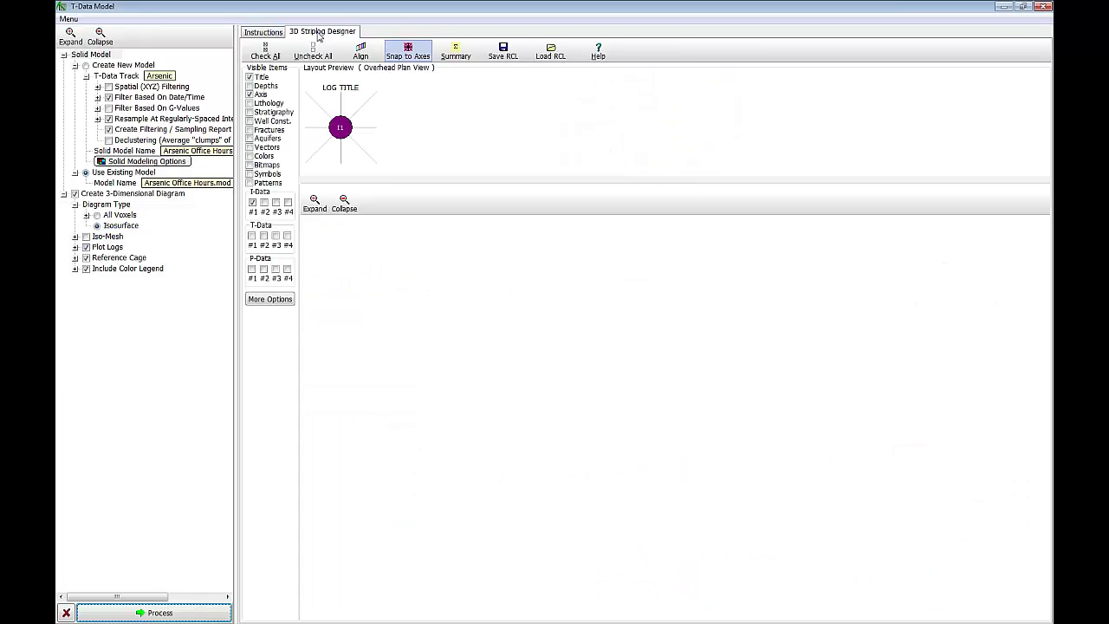
click(252, 202)
click(251, 235)
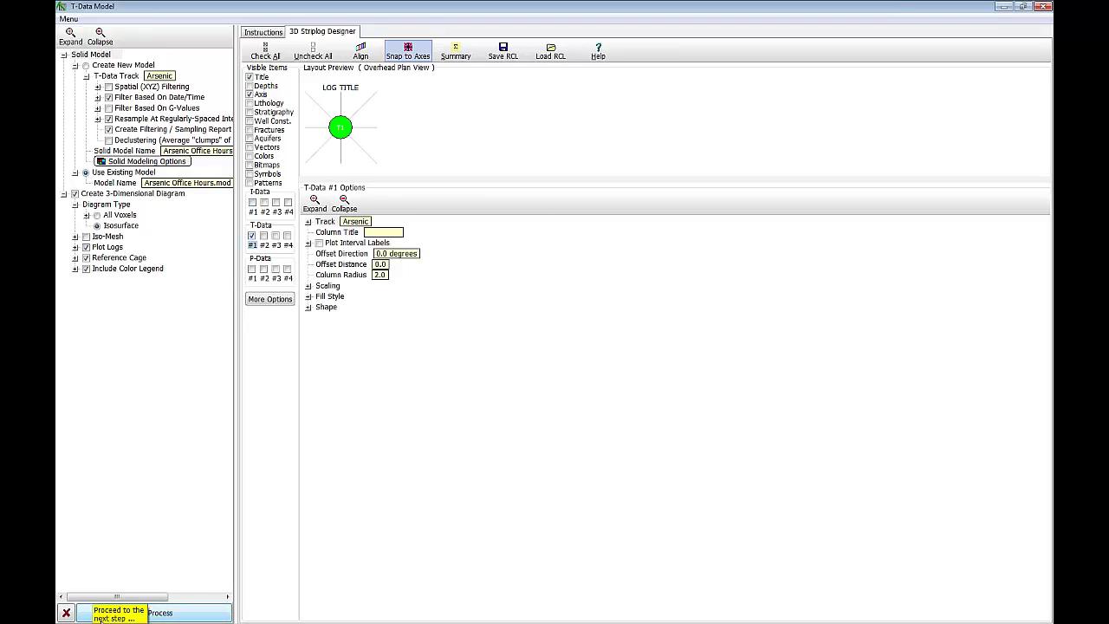
click(154, 613)
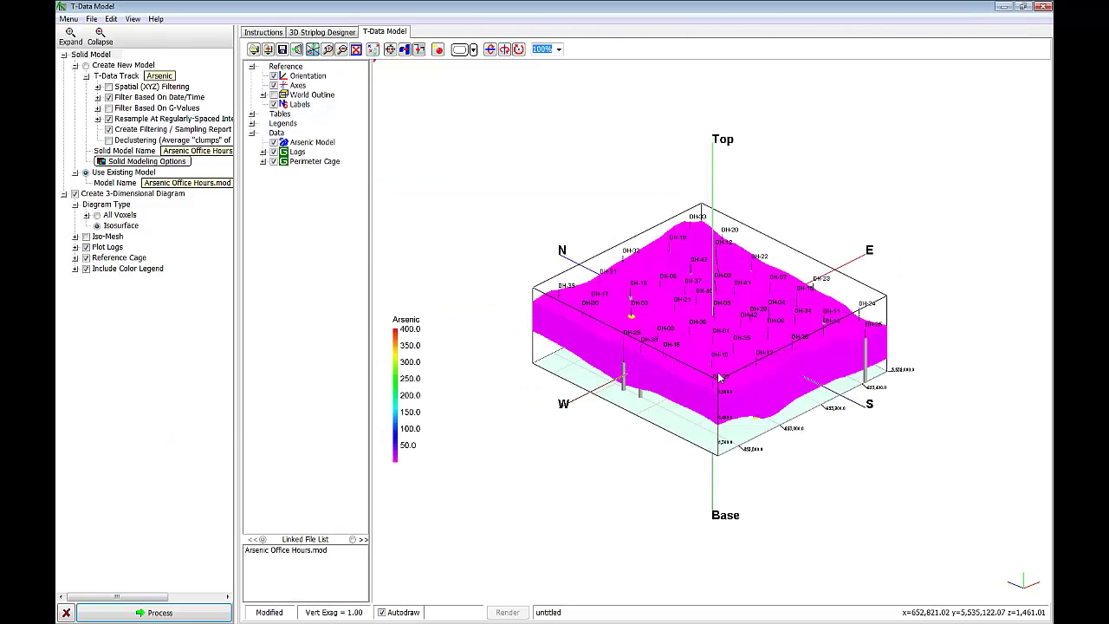
scroll(719, 377, up, 3)
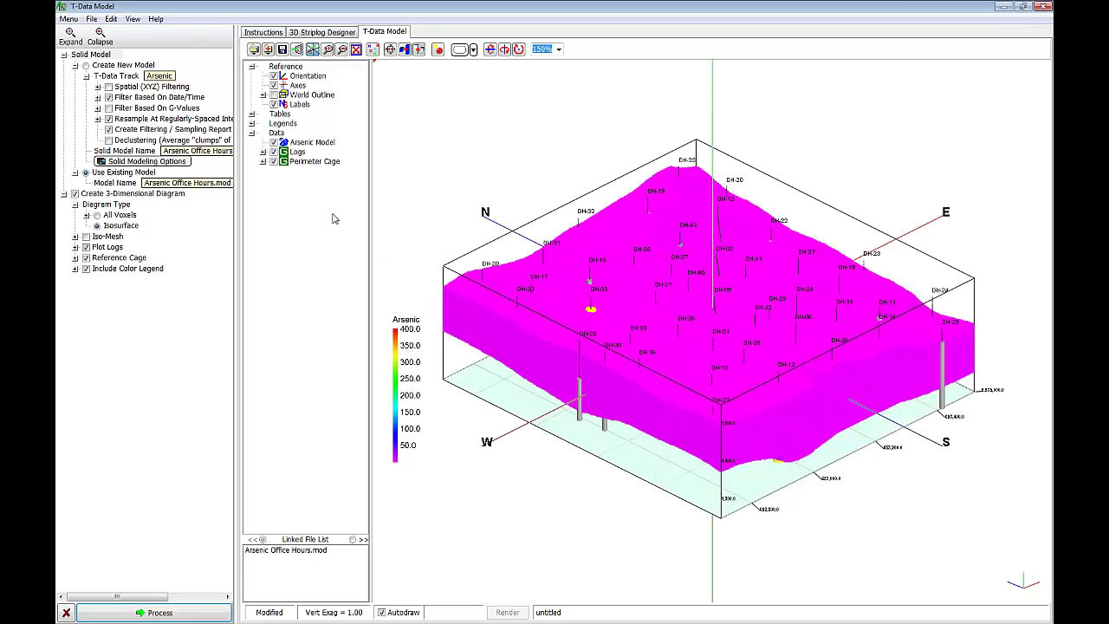
Step: Hide the Arsenic model and set the Arsenic legend's color scheme to the Arsenic.tab color table
click(274, 143)
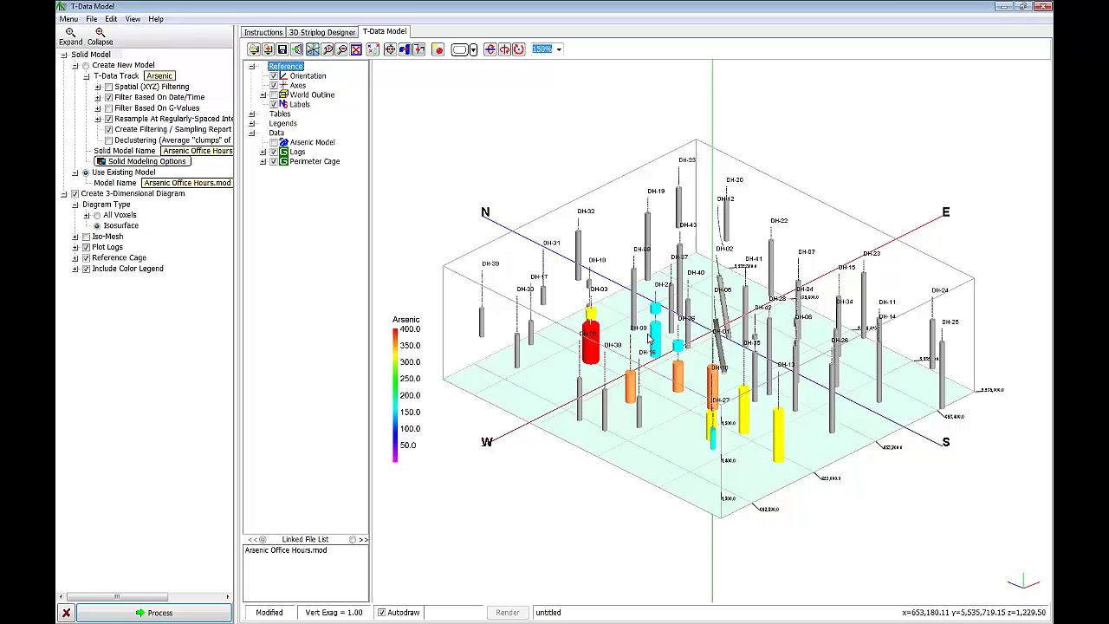
click(252, 124)
double_click(304, 136)
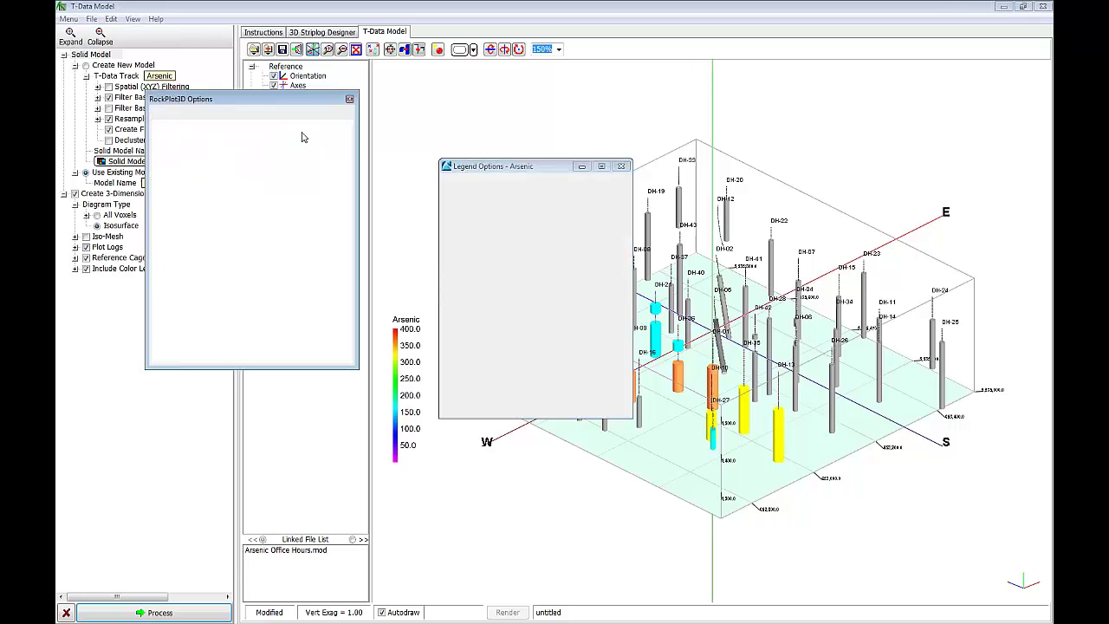
click(194, 136)
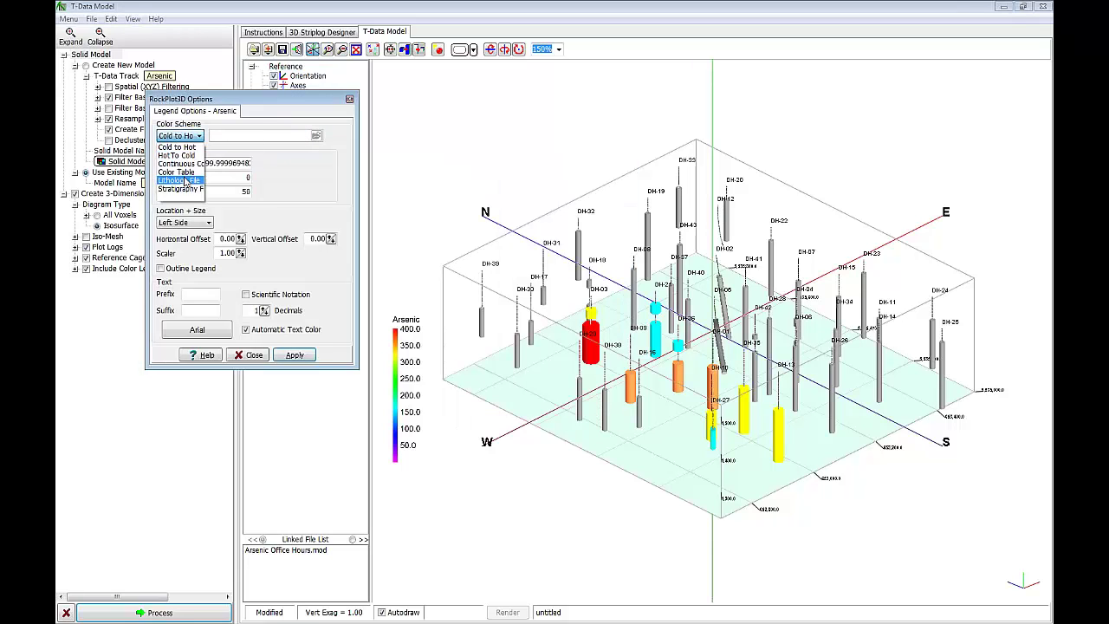
click(178, 172)
click(316, 137)
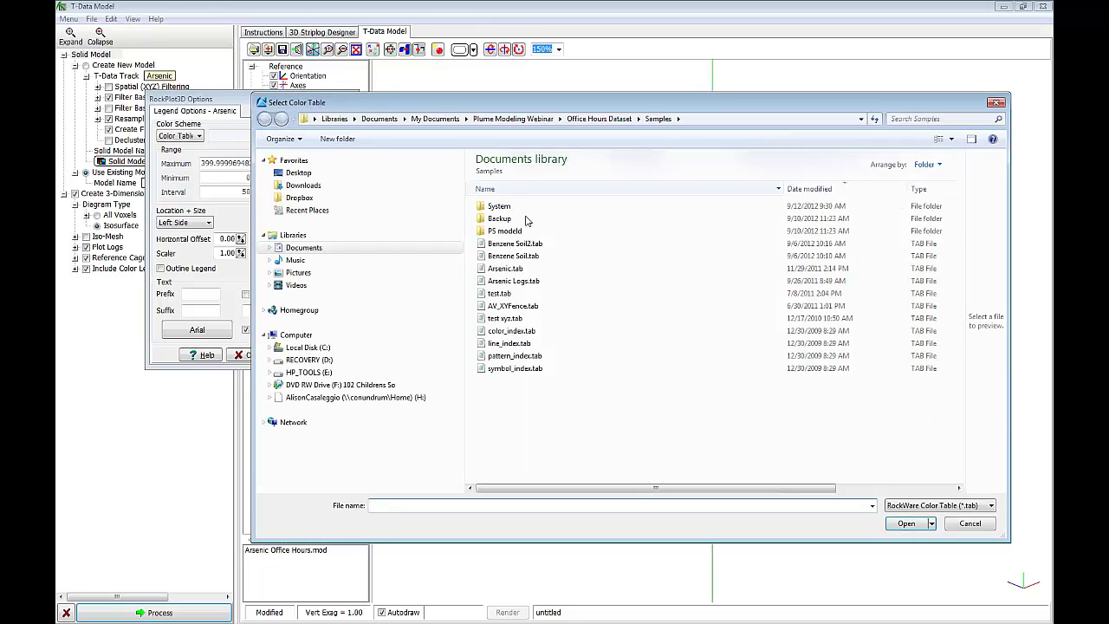
click(505, 269)
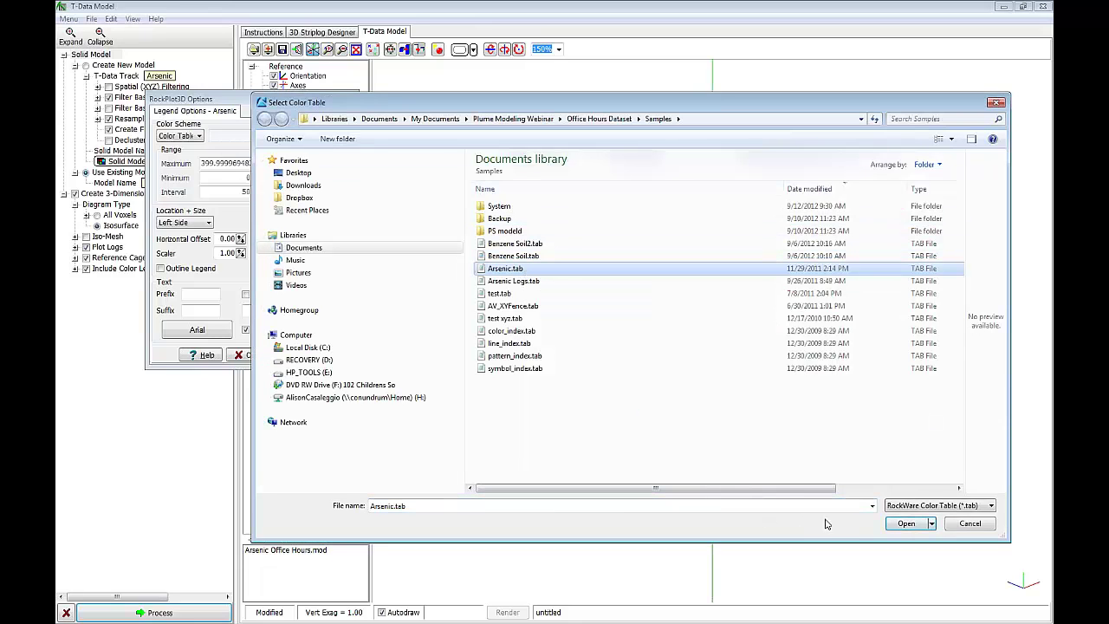
click(907, 523)
click(295, 355)
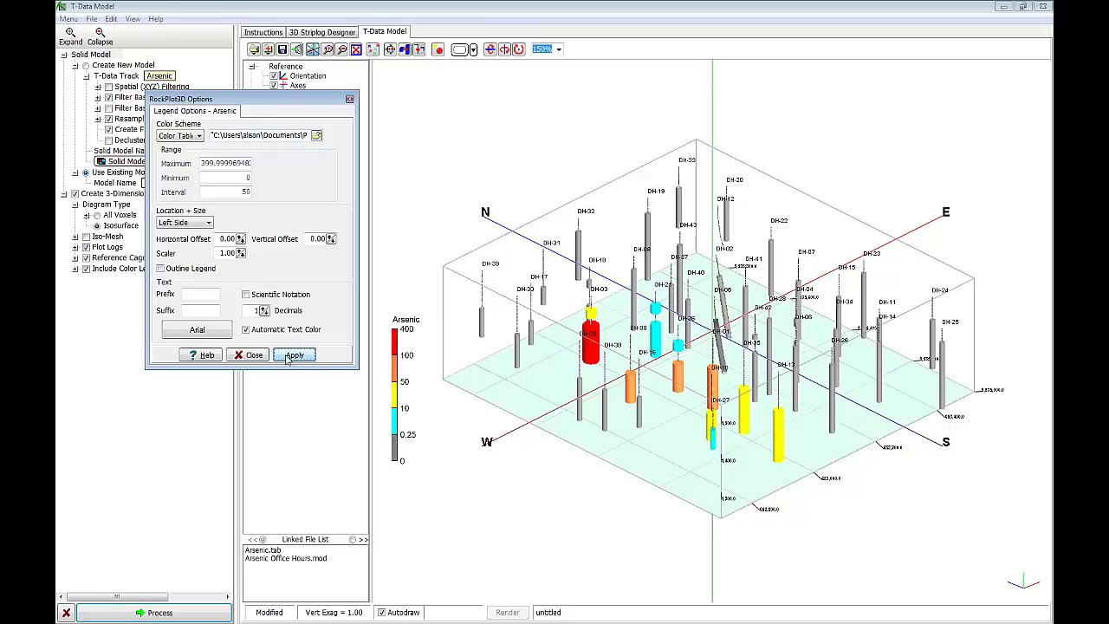
click(253, 355)
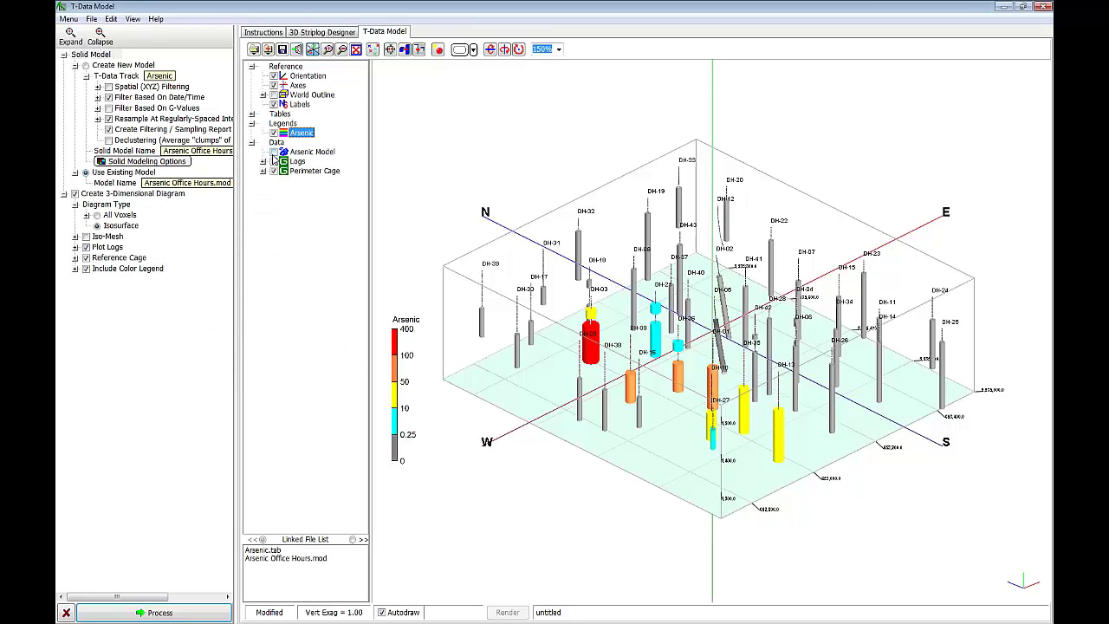
Step: Show the Arsenic model again and color its isosurface with the Arsenic.tab color file
click(274, 152)
click(301, 156)
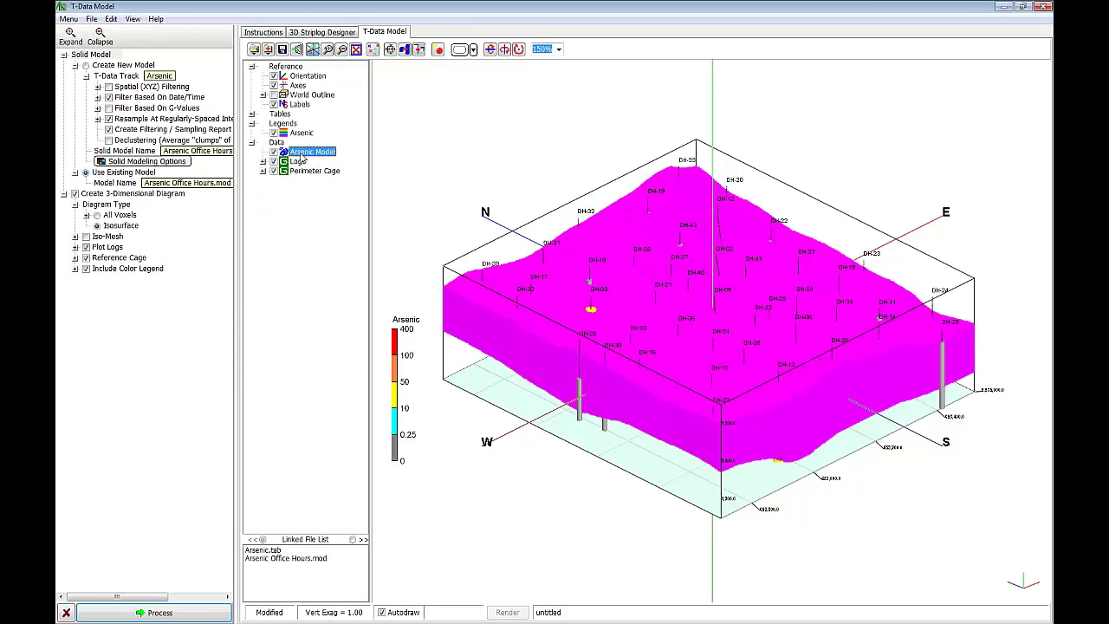
right_click(301, 157)
click(326, 168)
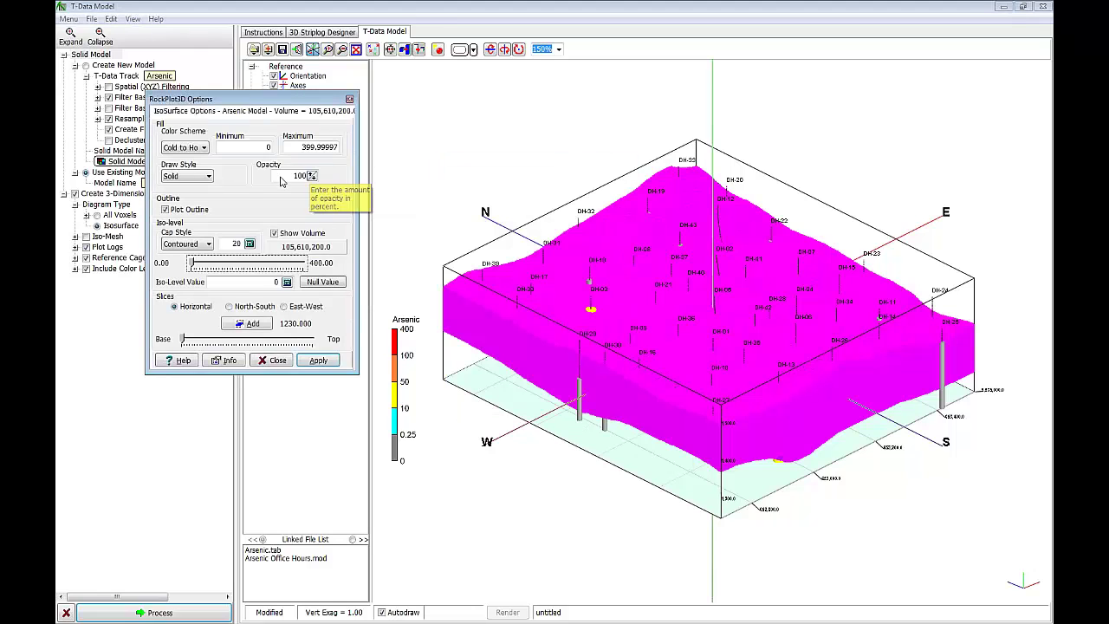
click(196, 148)
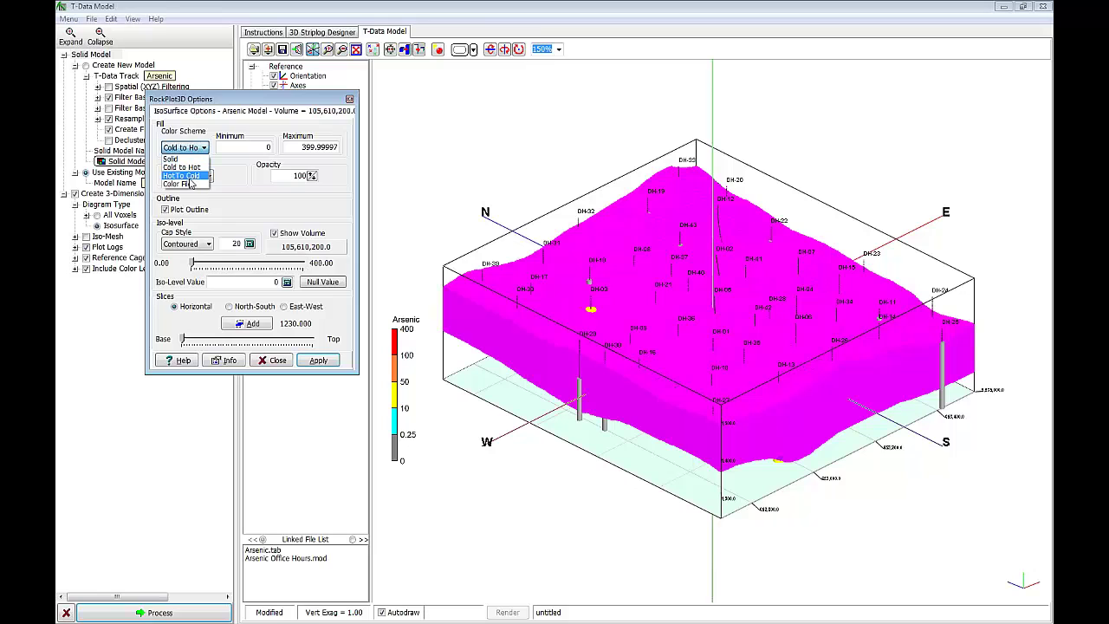
click(191, 184)
click(336, 147)
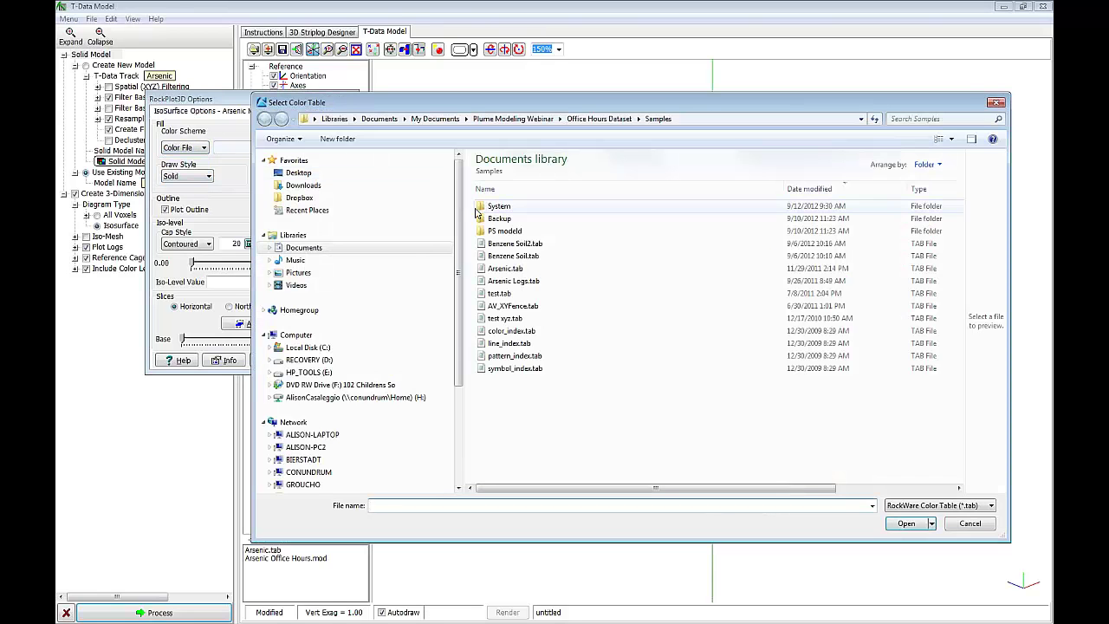
click(498, 269)
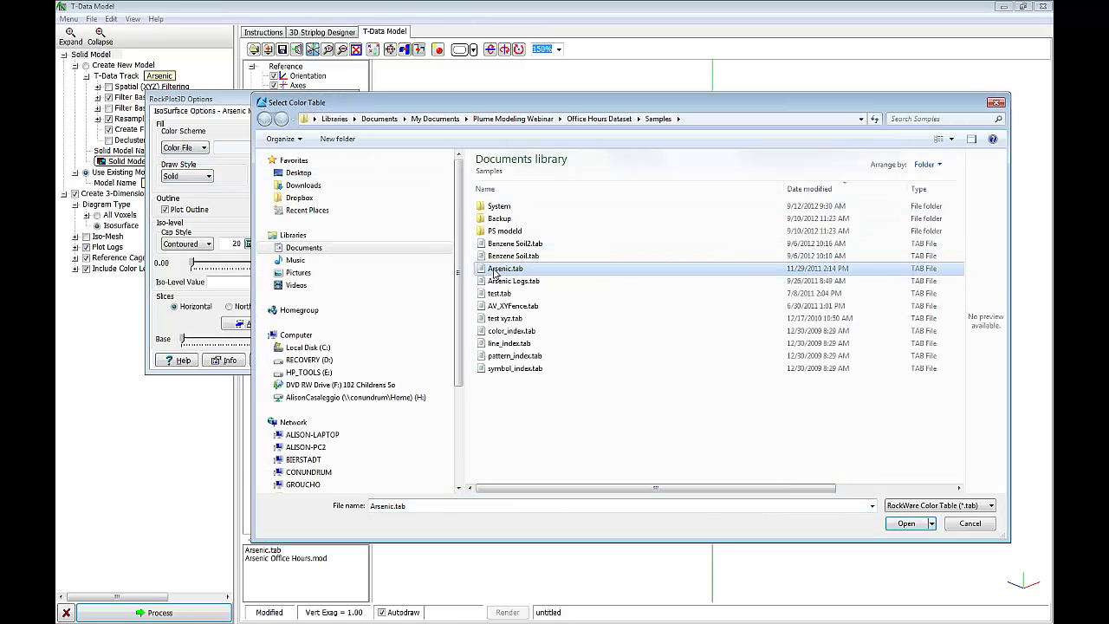
click(904, 523)
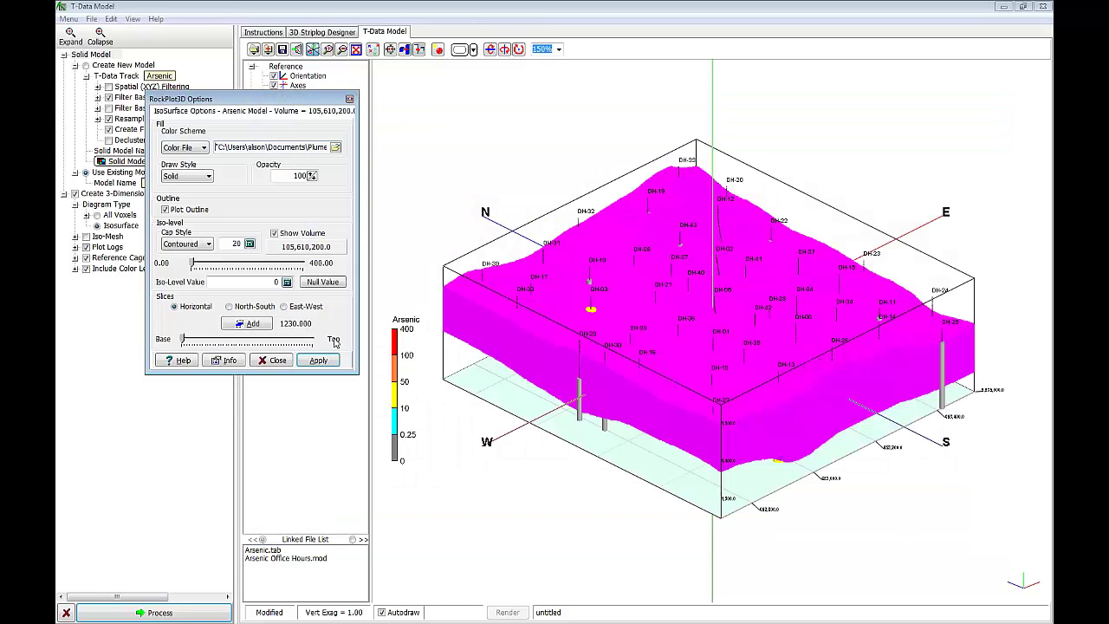
click(318, 359)
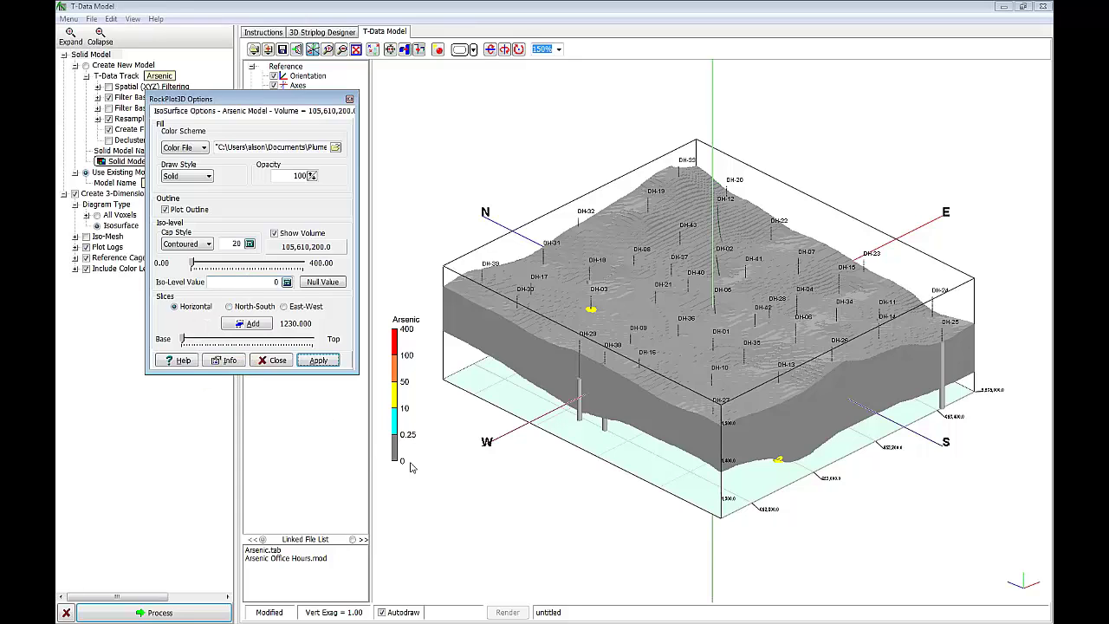
Step: Set the Arsenic isosurface's iso-level to 1 and its opacity to 50 percent, and view the plume from above
click(227, 283)
key(BackSpace)
click(320, 360)
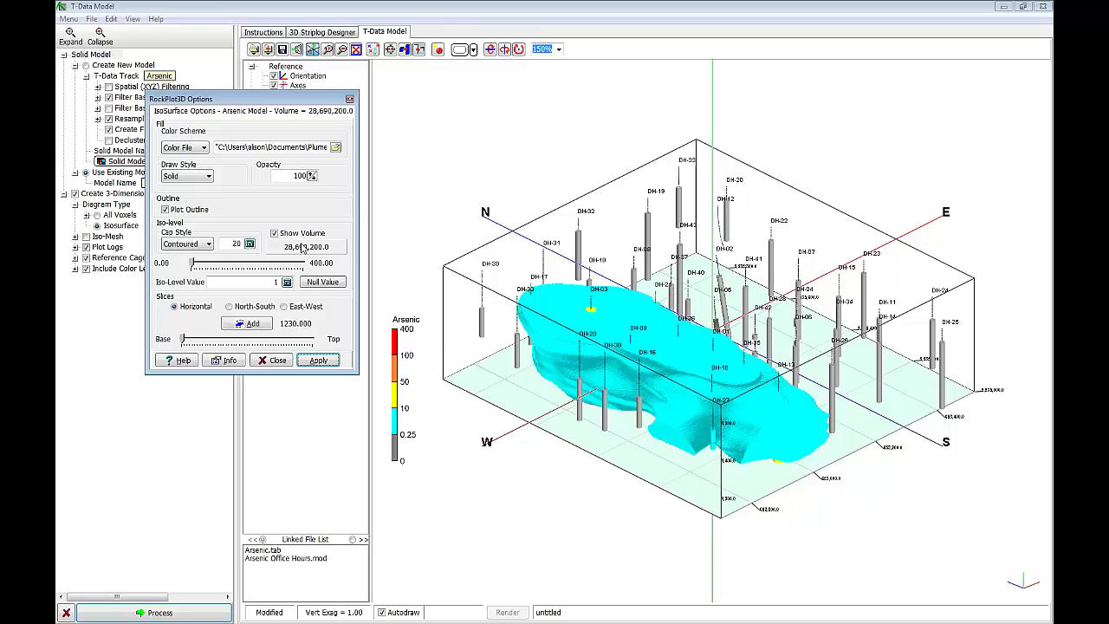
double_click(300, 176)
text(50)
click(328, 360)
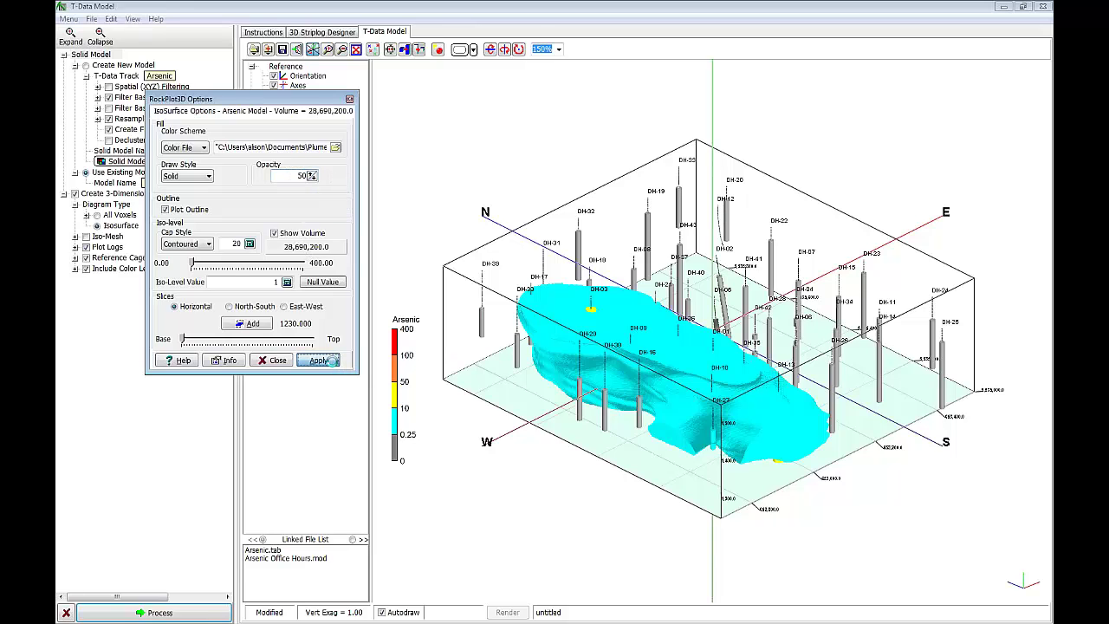
click(276, 360)
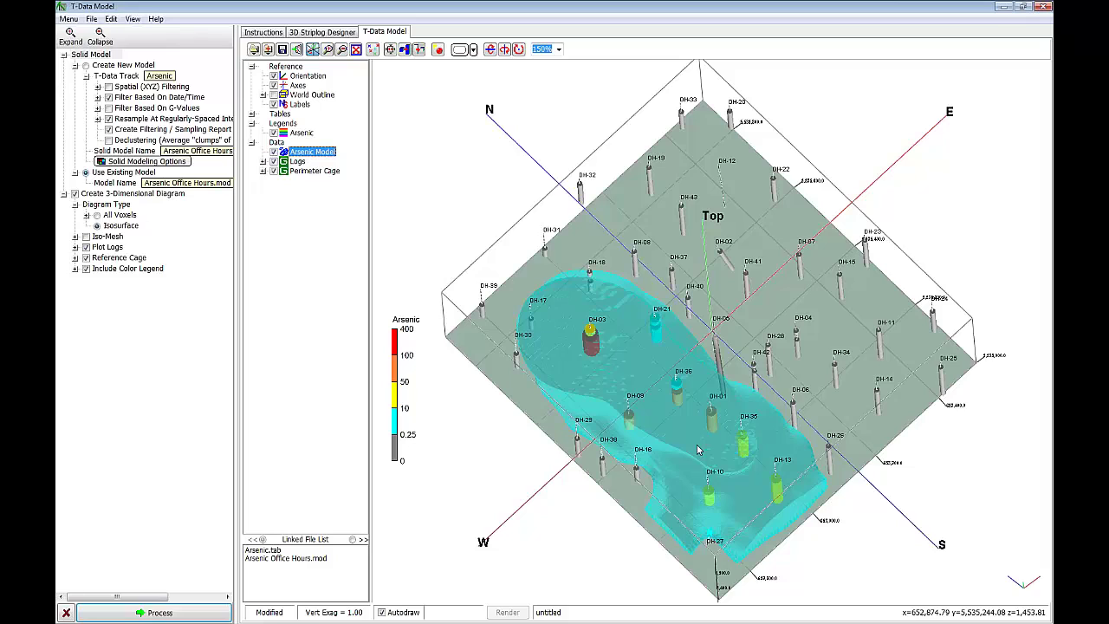
Step: Add an extra isosurface to the Arsenic model with an iso-level of 50.1 and an opacity of 70 percent
right_click(313, 155)
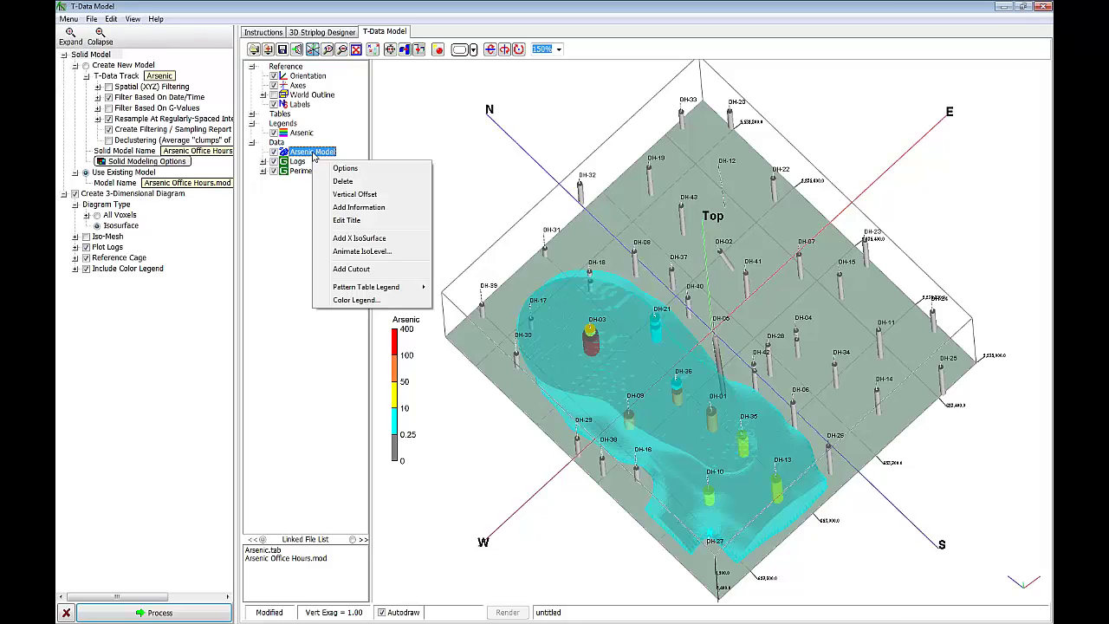
click(359, 240)
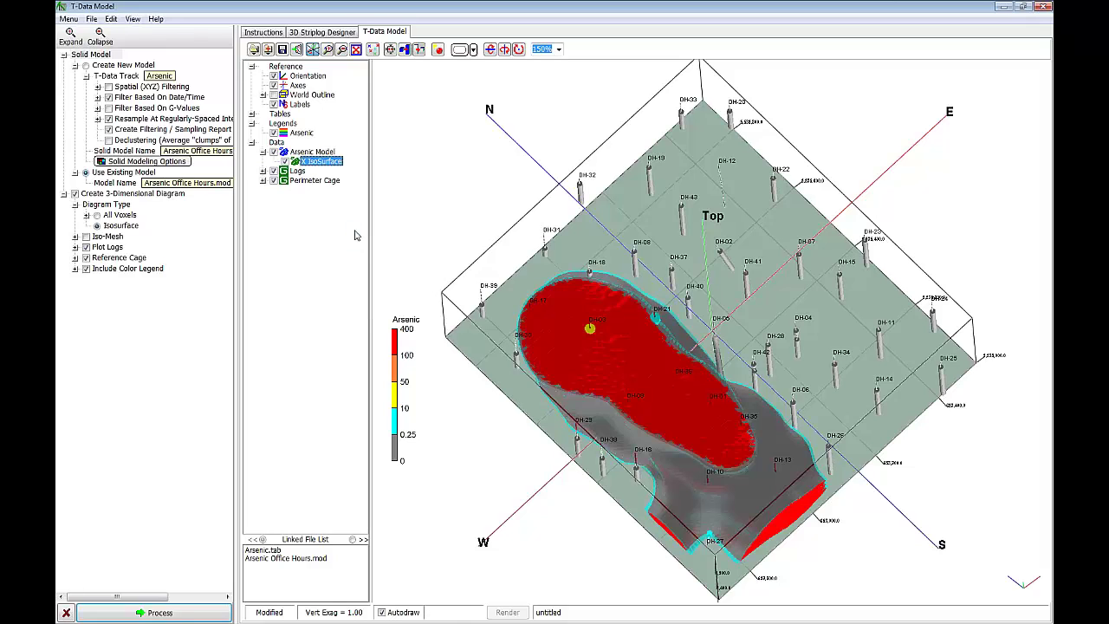
right_click(314, 164)
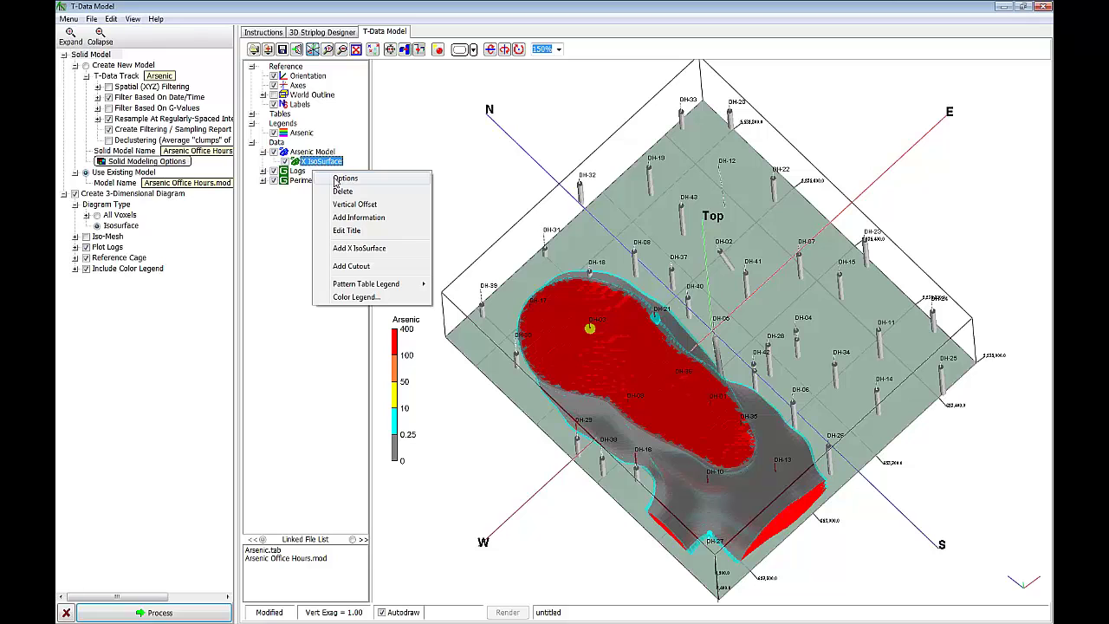
click(345, 178)
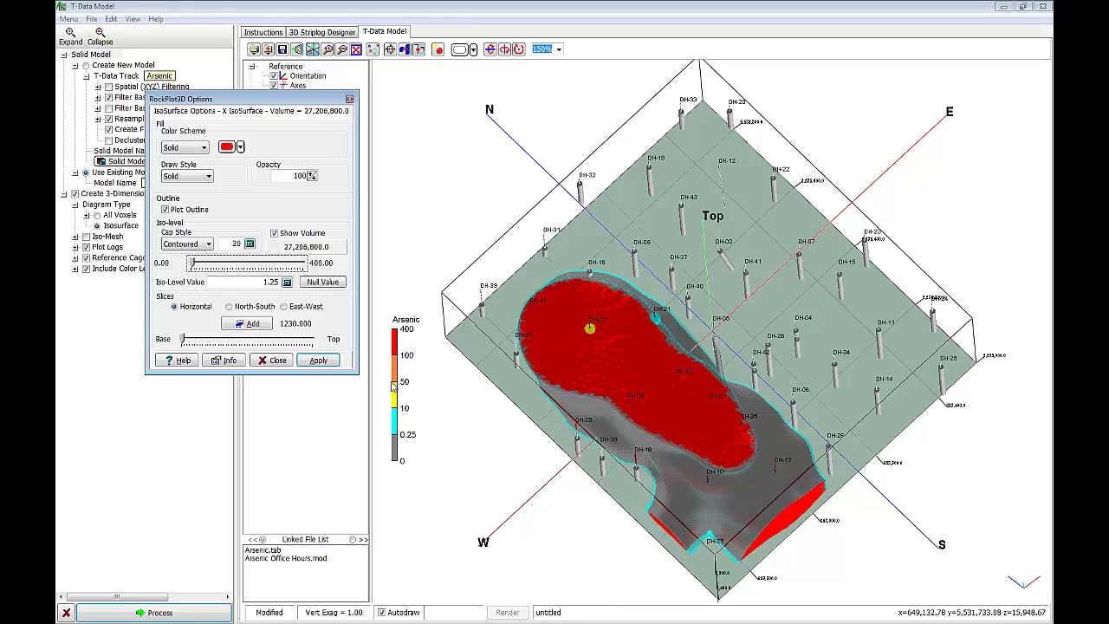
click(247, 282)
key(Return)
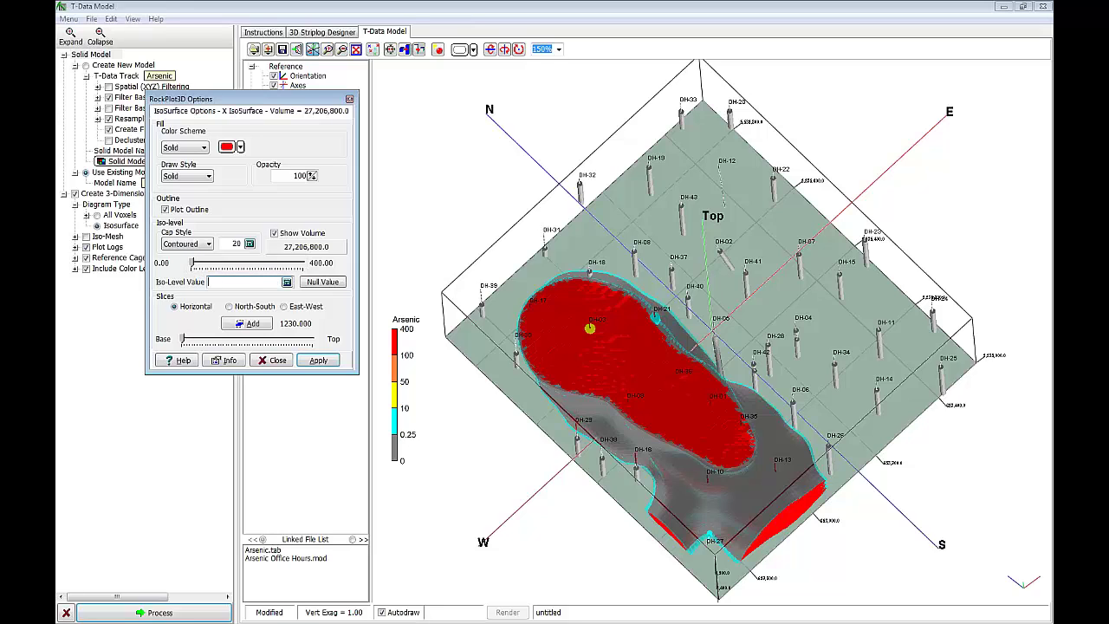
text(50.1)
double_click(299, 175)
text(70)
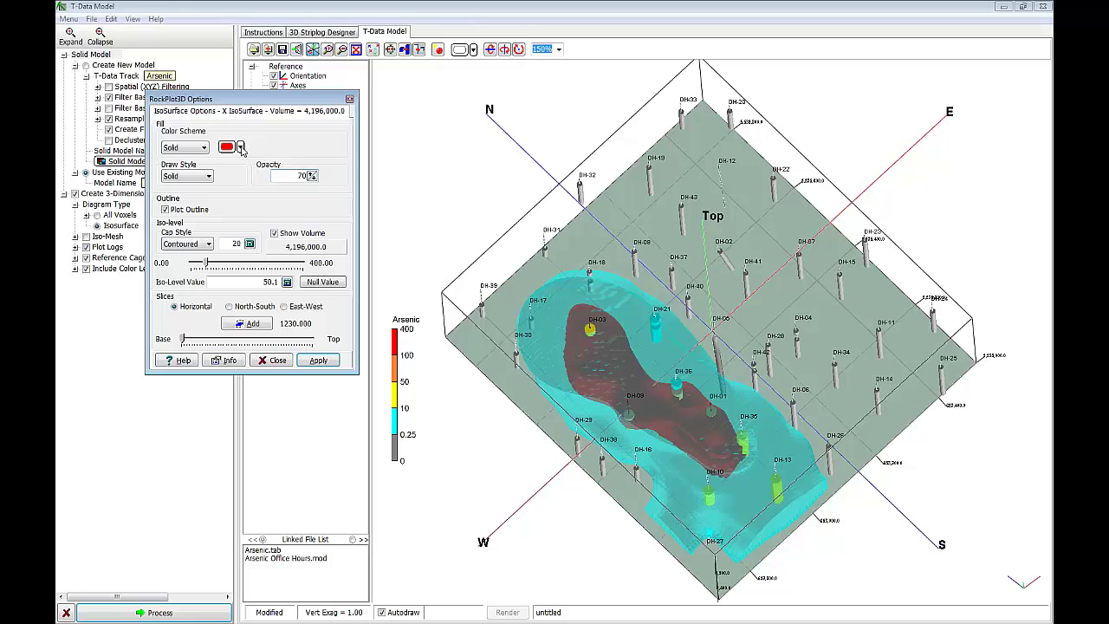
Step: Change the extra isosurface's solid fill color to orange and inspect the nested plumes from an oblique angle
click(242, 148)
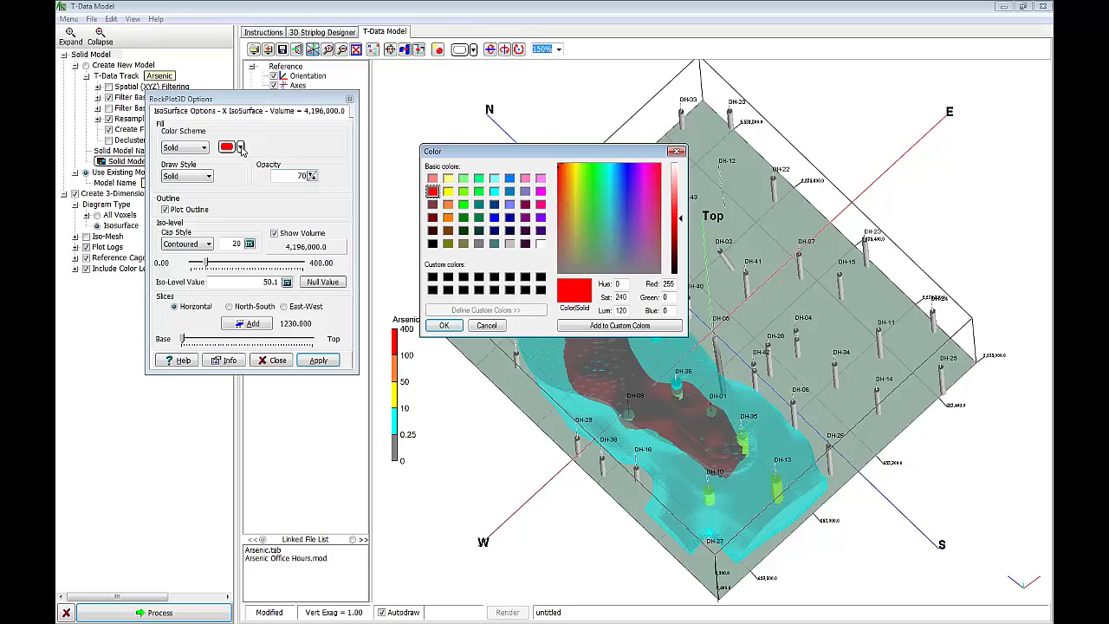
click(449, 216)
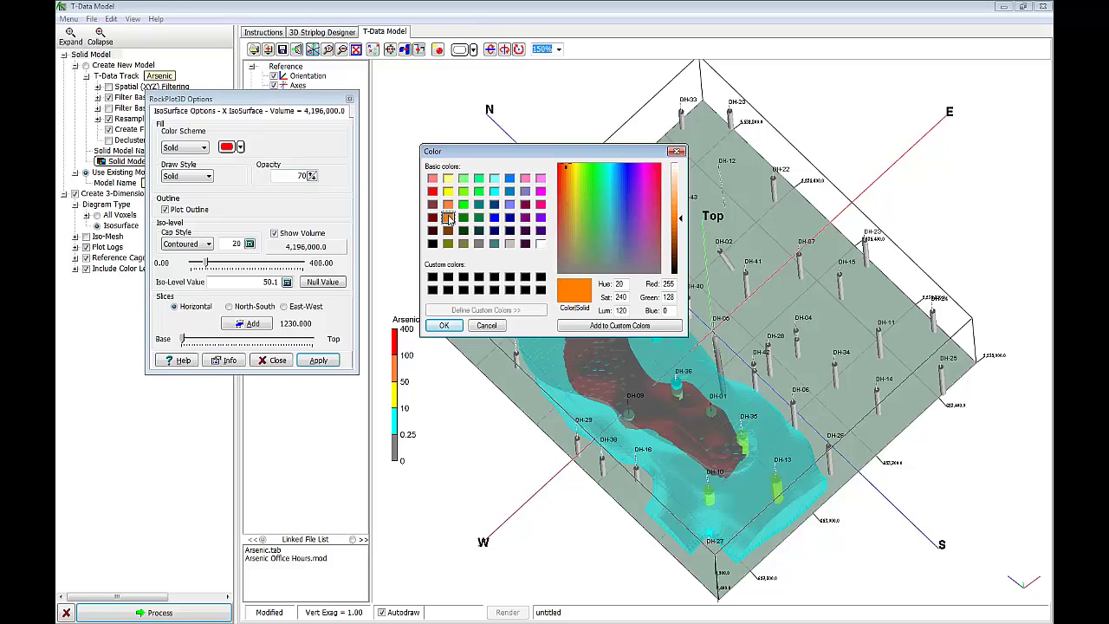
click(444, 325)
click(319, 360)
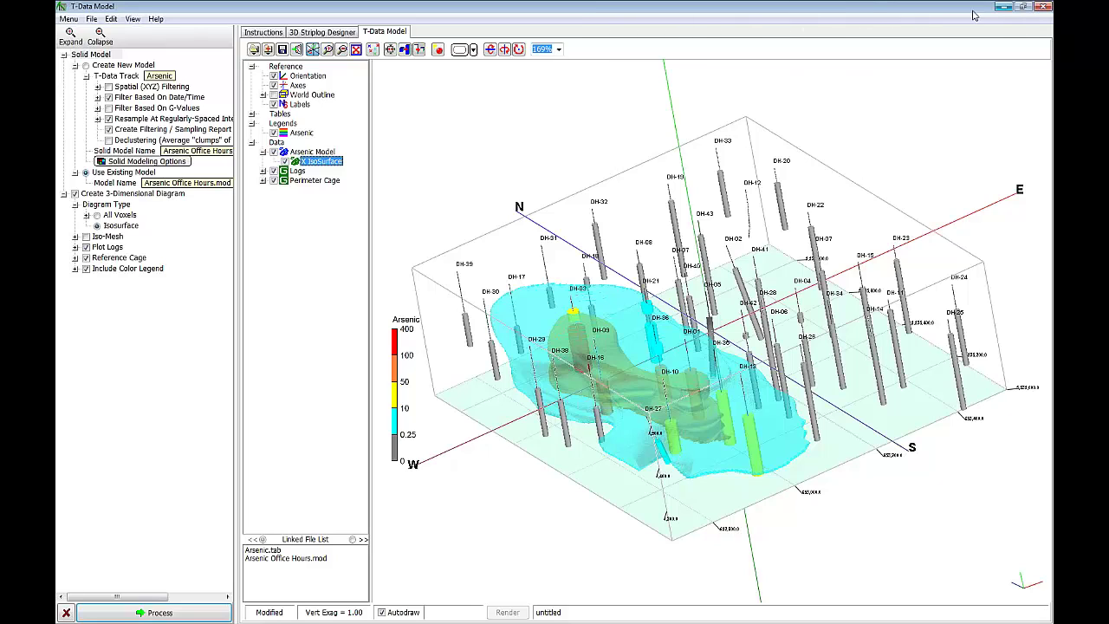
Step: Close the Arsenic diagram window and open the Solid Modeling Options for a new Benzene Soil model in the I-Data Model tool
click(1044, 7)
click(591, 319)
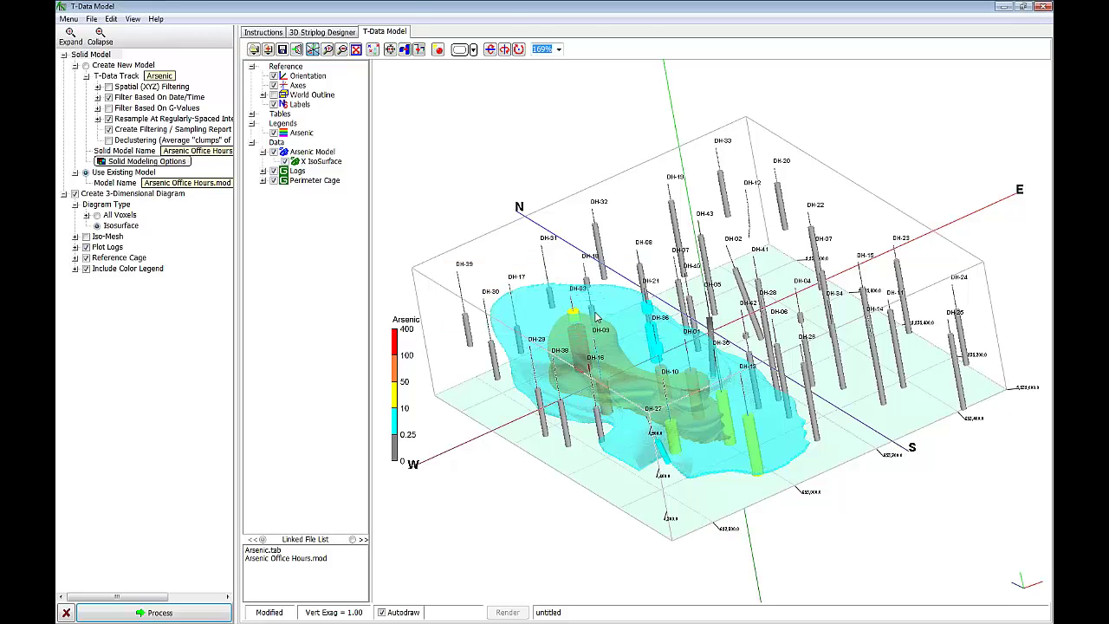
click(314, 56)
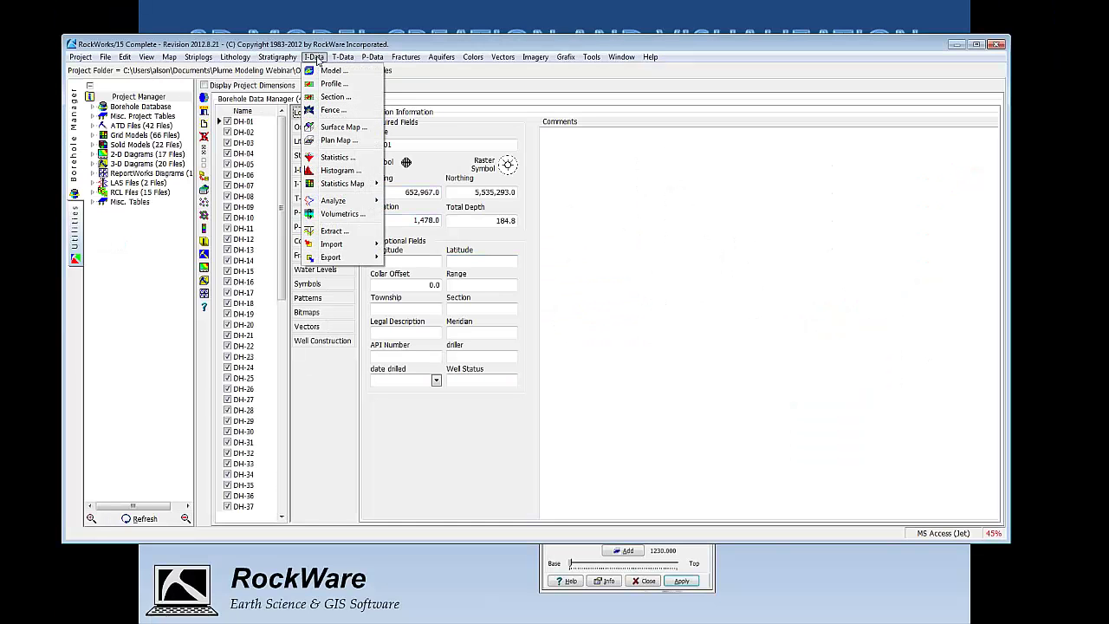
click(320, 69)
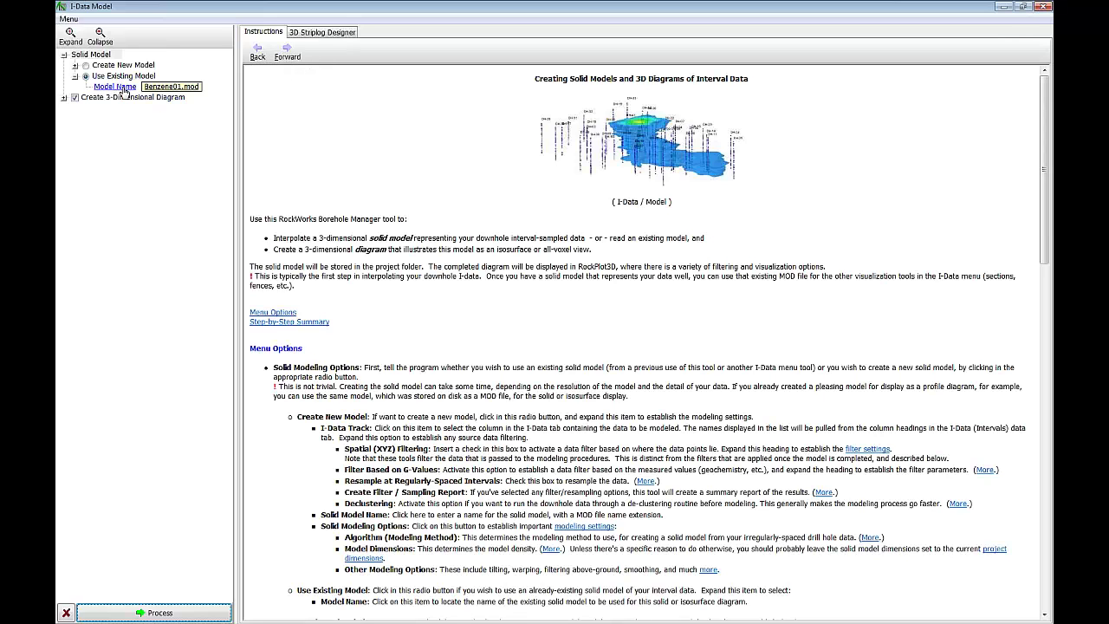
click(75, 66)
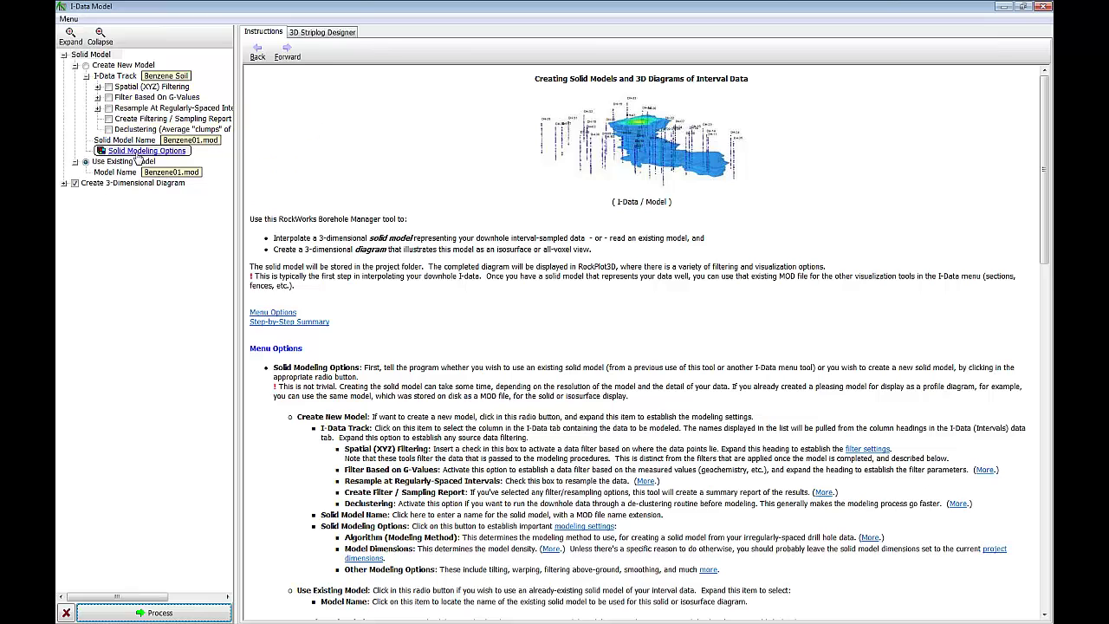
click(138, 153)
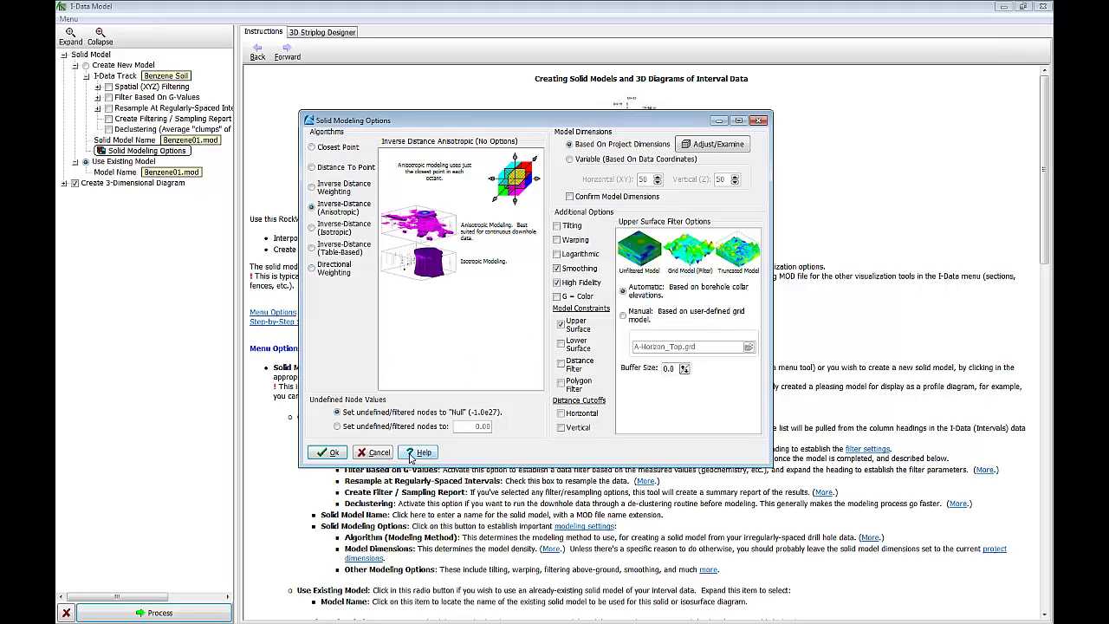
Step: Dismiss the Solid Modeling Options and set the 3D diagram of the existing Benzene01.mod model to All Voxels
click(374, 452)
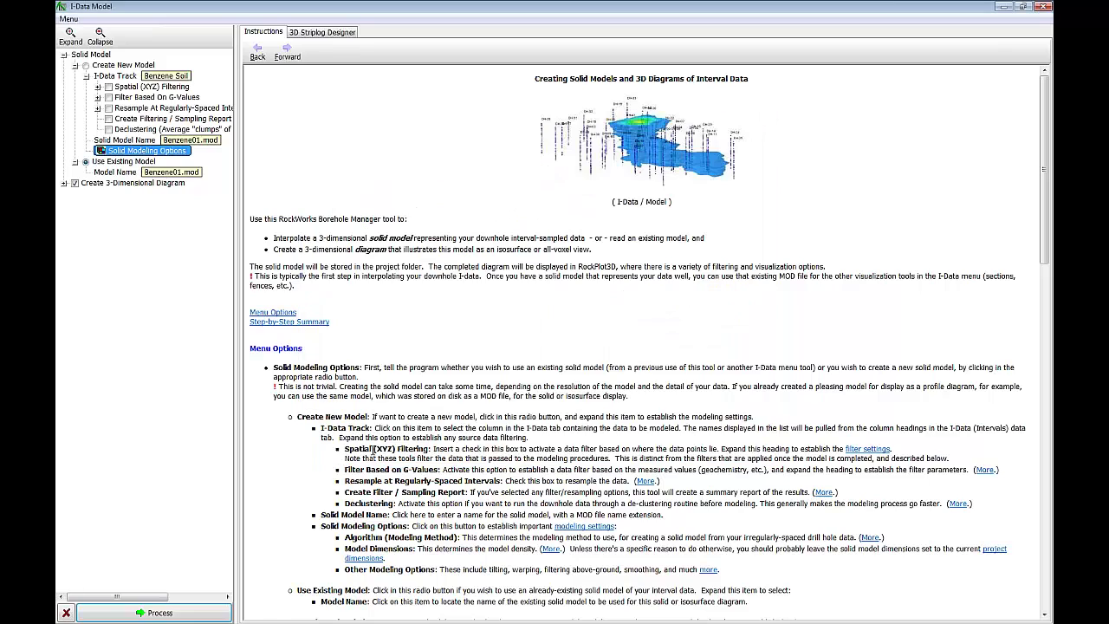
click(64, 184)
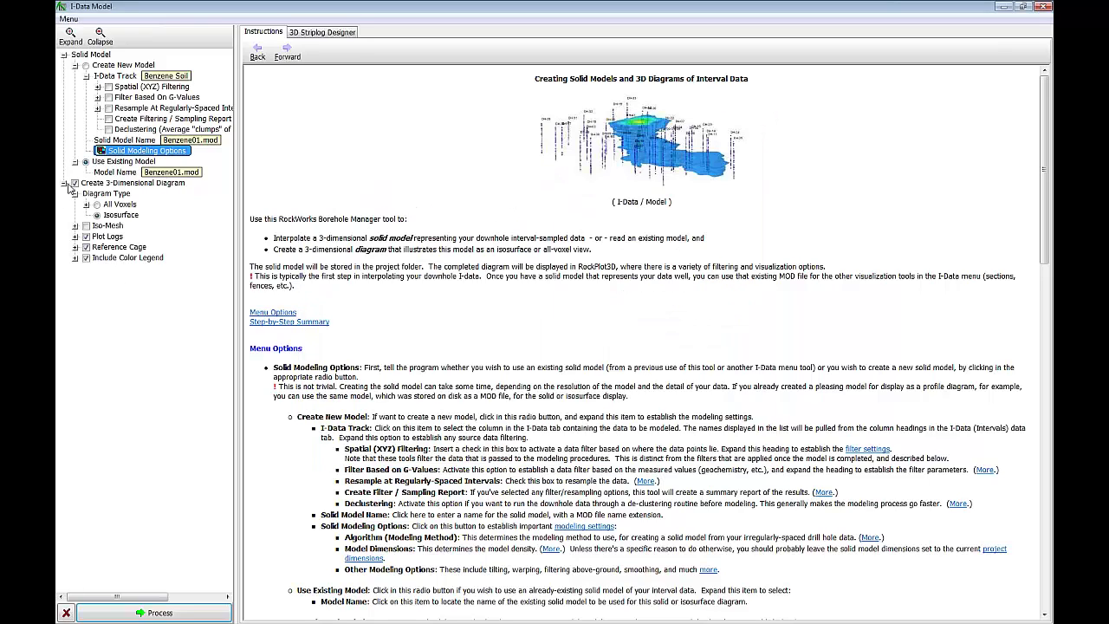
click(98, 205)
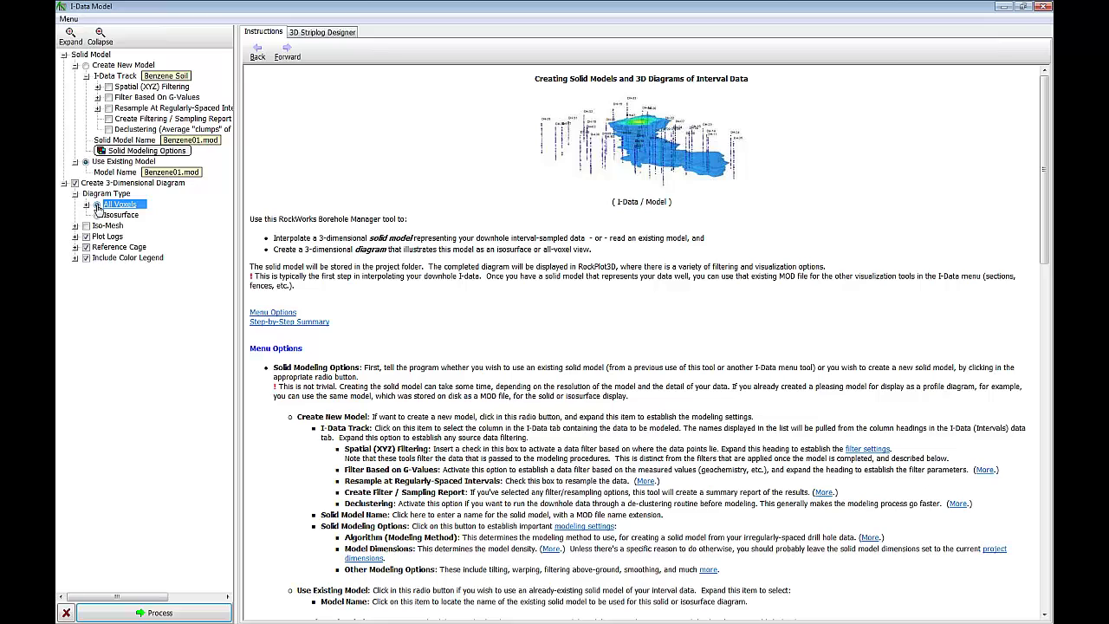
Step: Replace the T-Data #1 column with I-Data #1 in the 3D striplog design and generate the Benzene Soil diagram
click(312, 33)
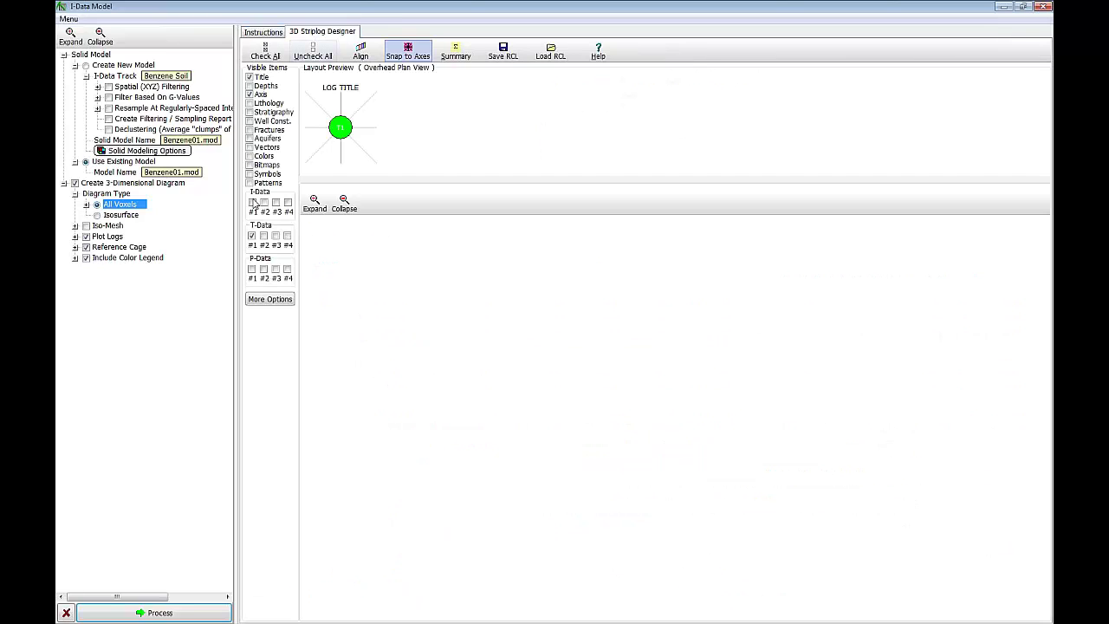
click(253, 236)
click(252, 202)
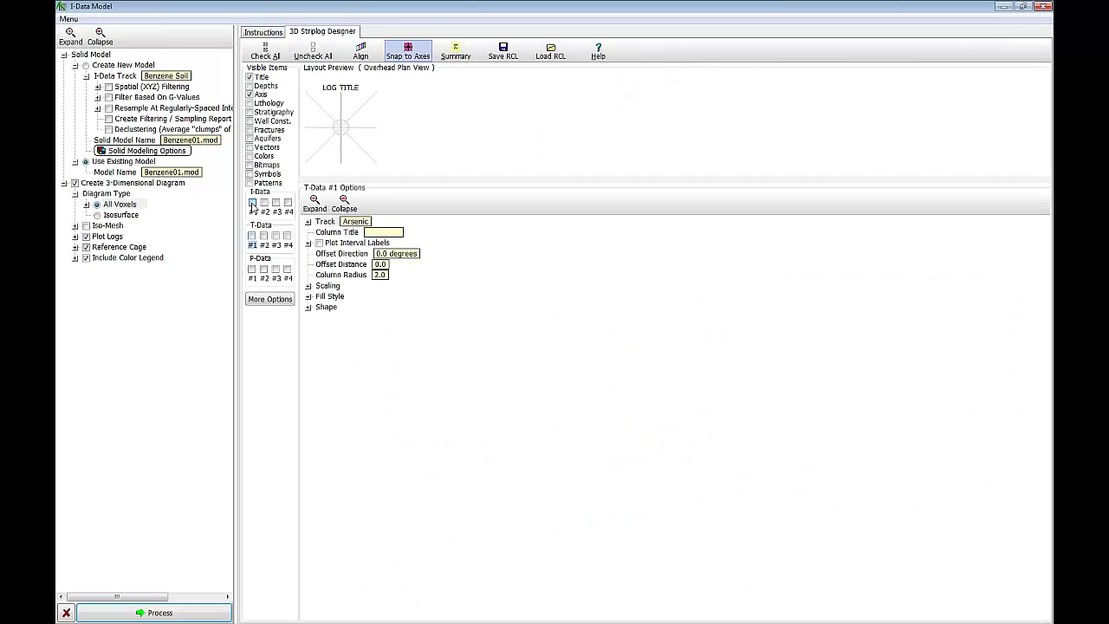
click(174, 613)
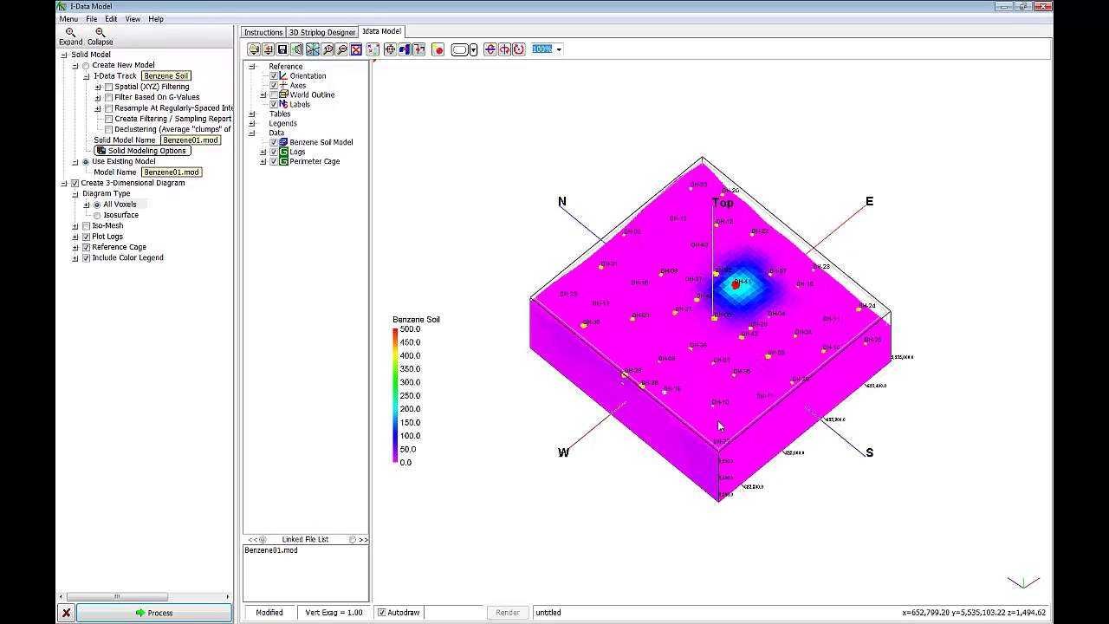
Step: Hide the Benzene Soil color legend and apply the color file Benzene Soil2.tab to the Benzene Soil Model
click(251, 124)
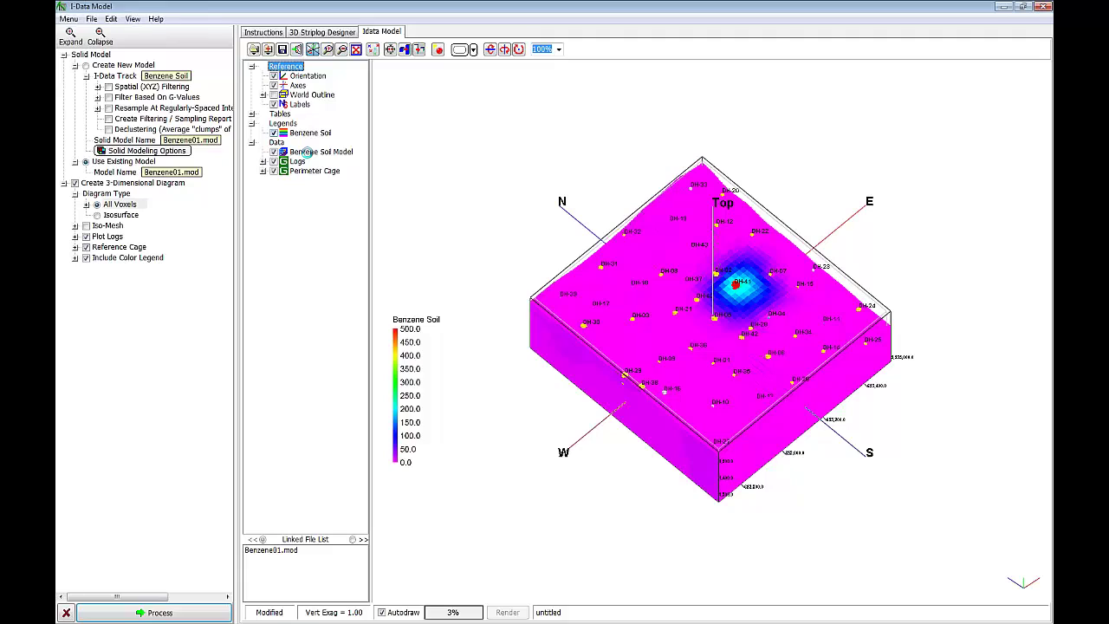
click(306, 152)
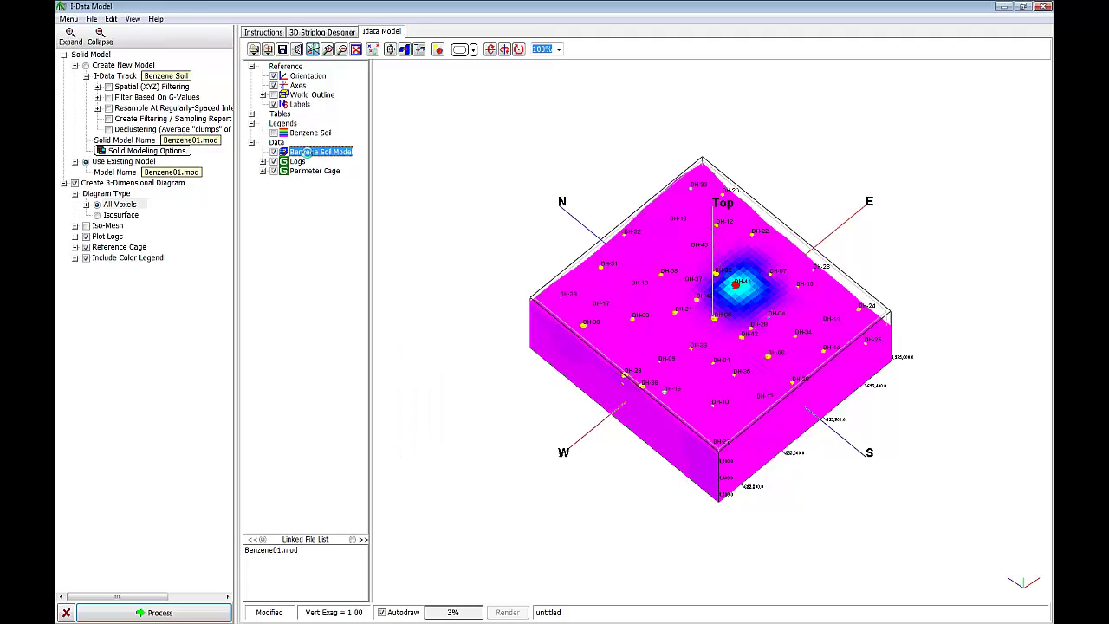
right_click(306, 153)
click(322, 166)
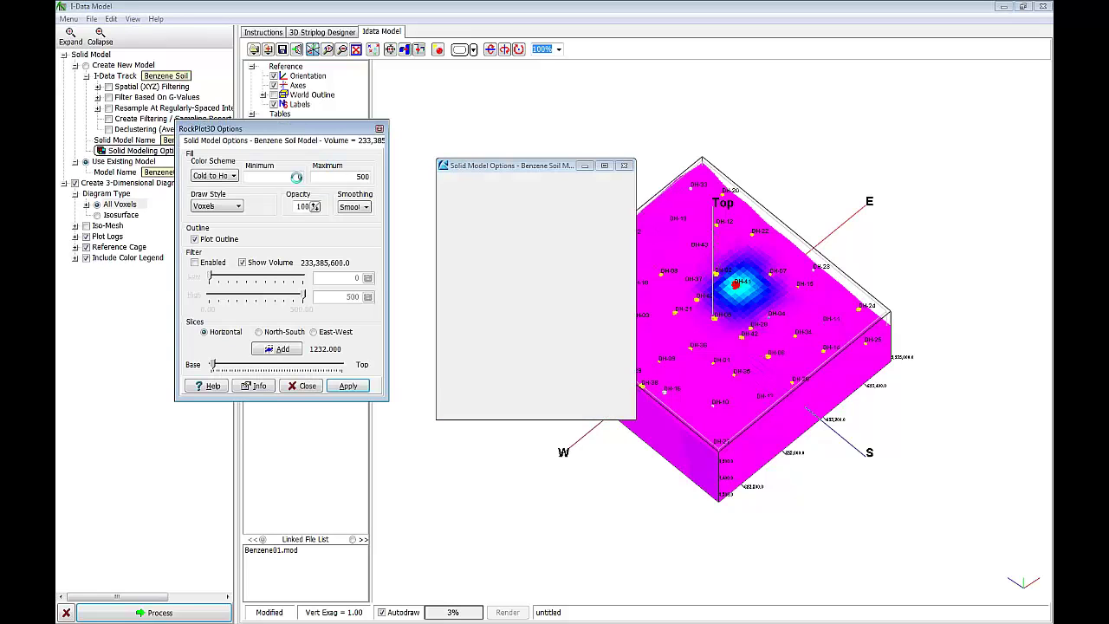
click(217, 175)
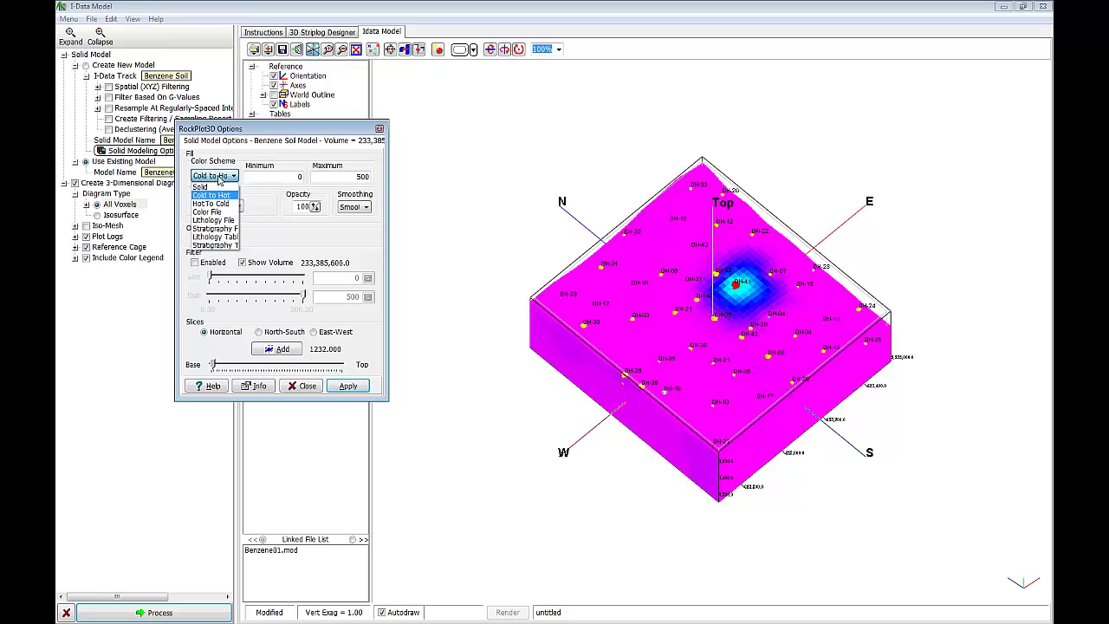
click(213, 212)
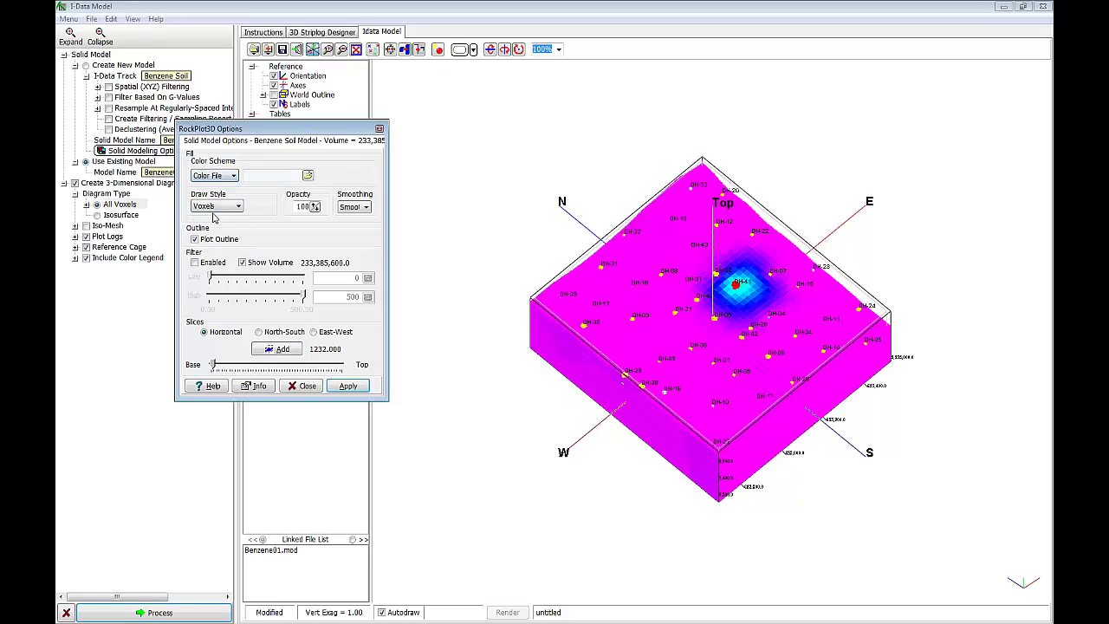
click(308, 175)
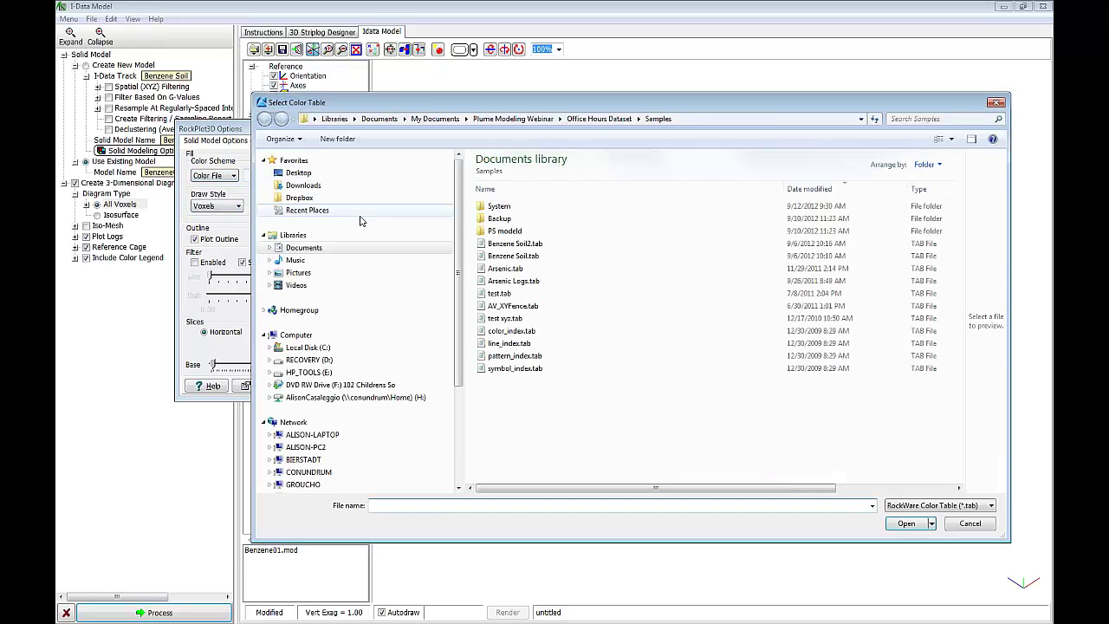
click(514, 243)
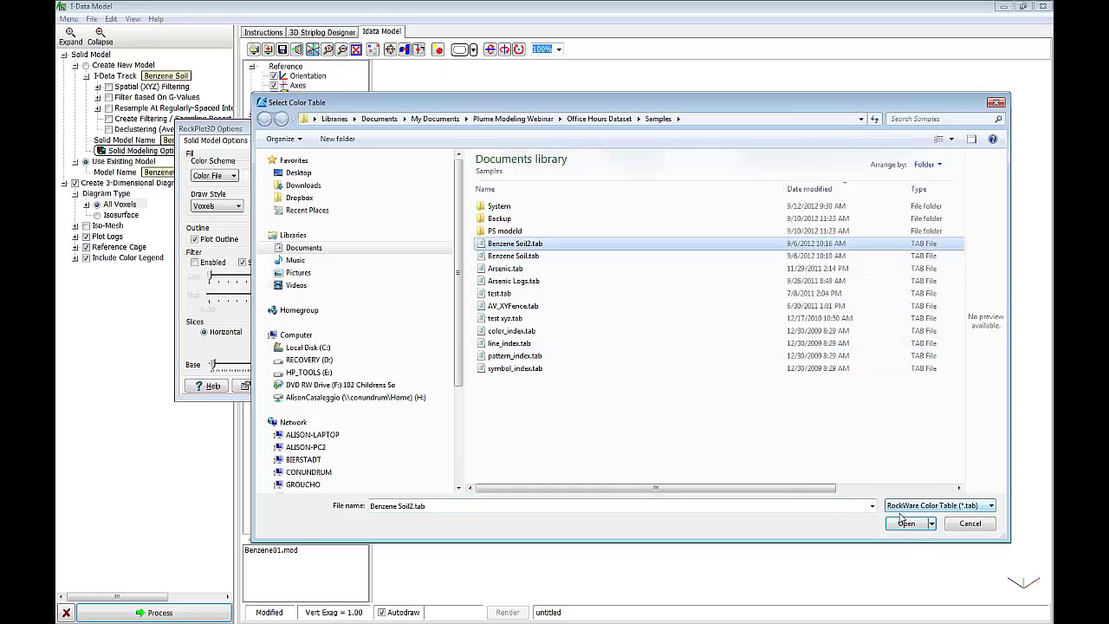
click(904, 524)
click(348, 385)
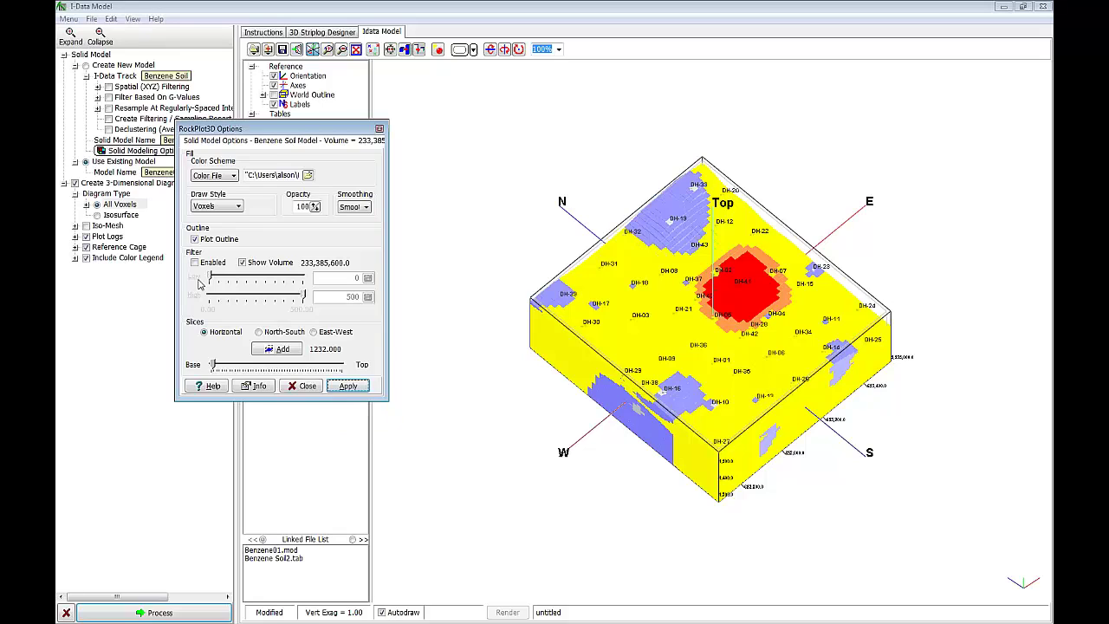
Step: Filter the Benzene Soil Model with a low cutoff of 25, inspect the plume up close and close its options
click(195, 263)
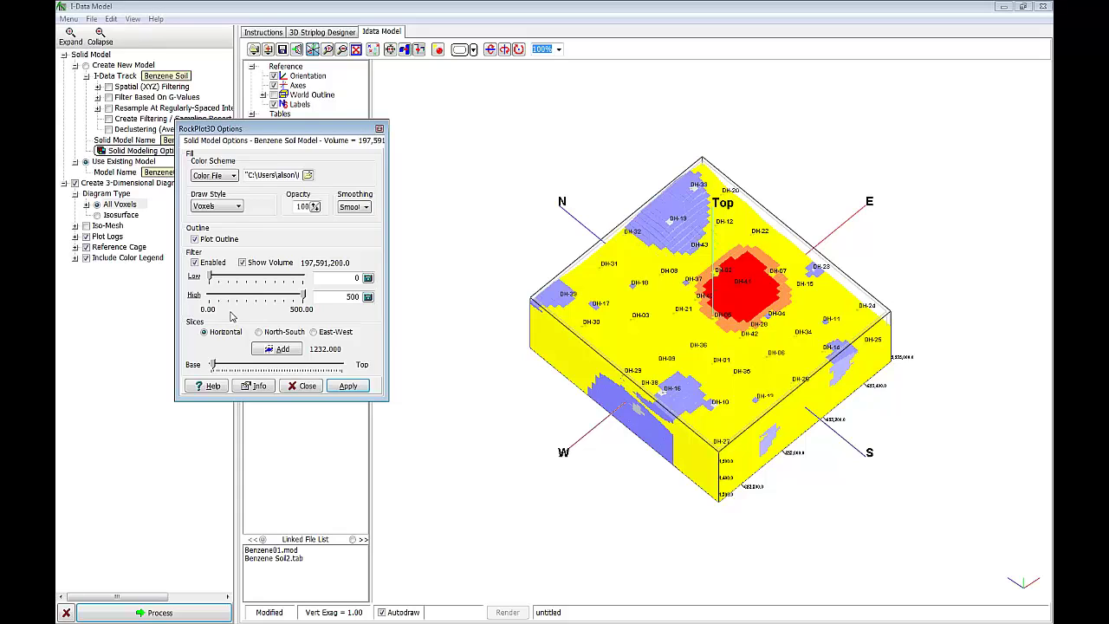
double_click(340, 277)
key(Delete)
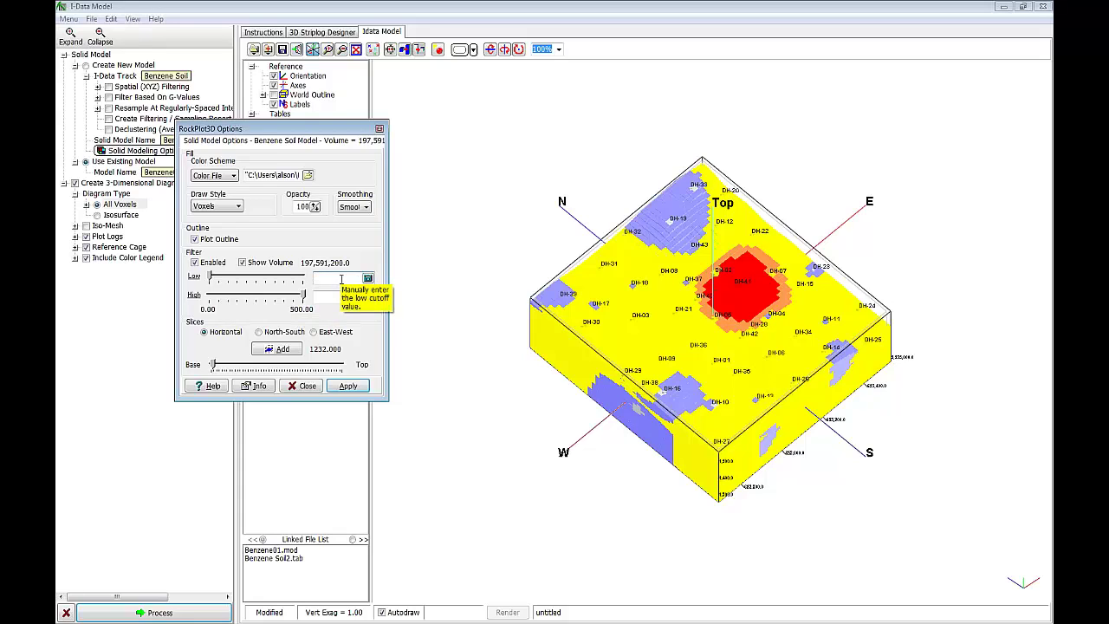
text(25)
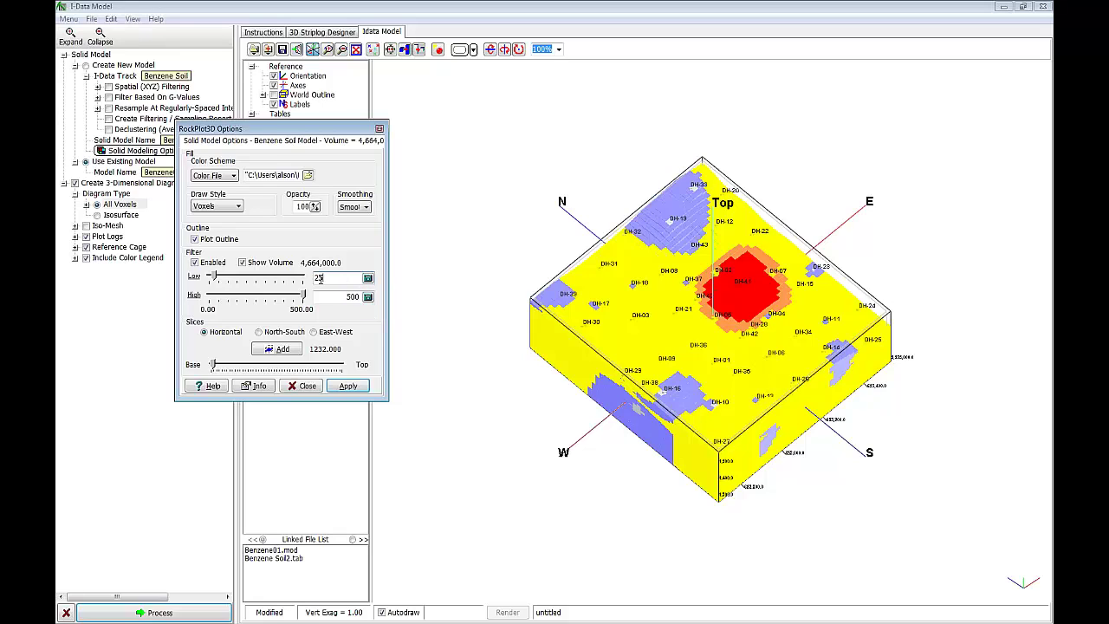
click(348, 386)
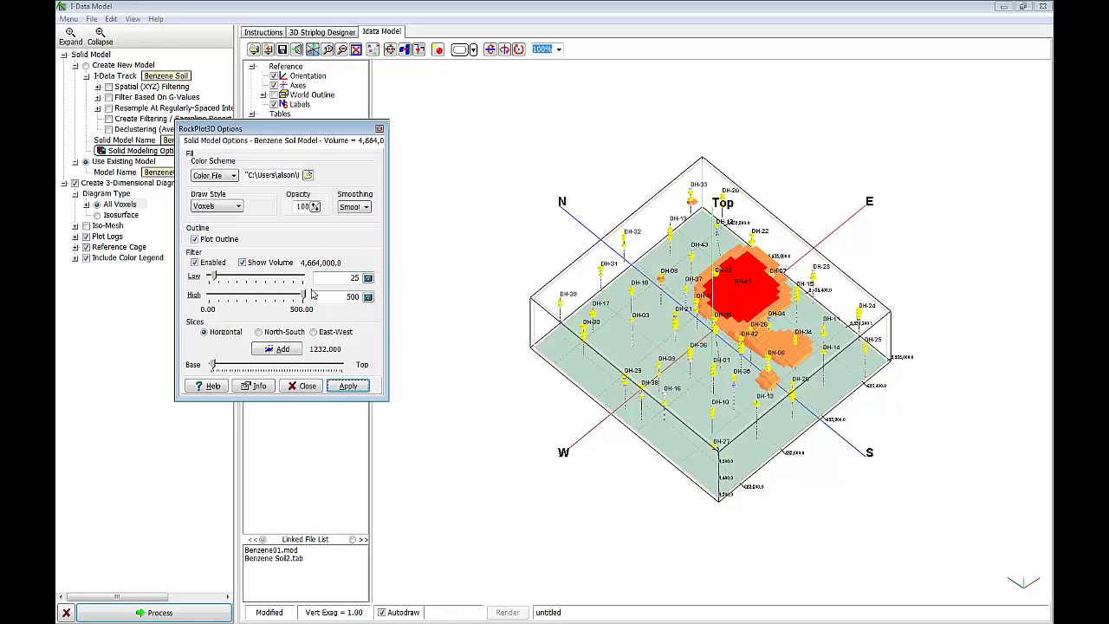
drag(708, 286, 718, 385)
scroll(720, 373, up, 5)
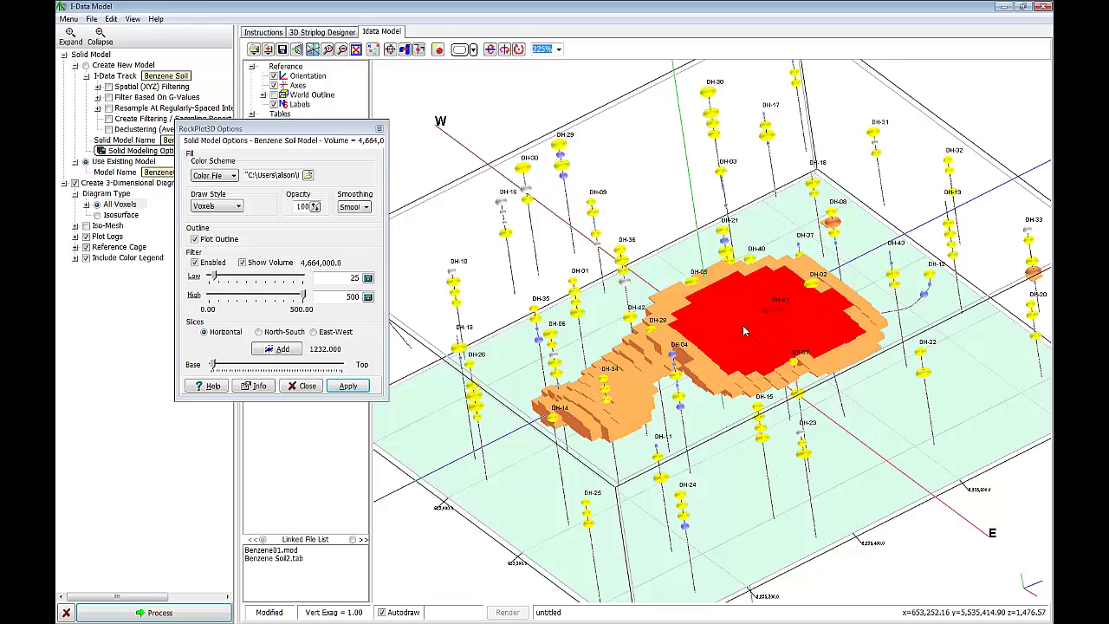
click(308, 386)
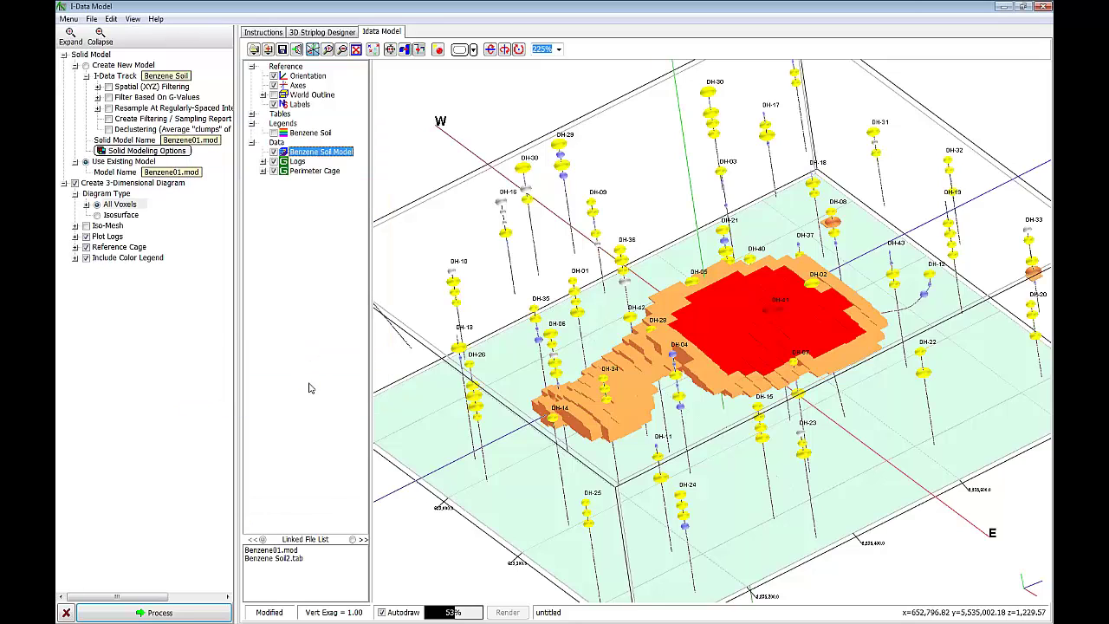
Step: Add a top-level southeast cutout to the Benzene Soil Model with Easting at 26 and Northing at 25, and inspect the cut plume
right_click(301, 154)
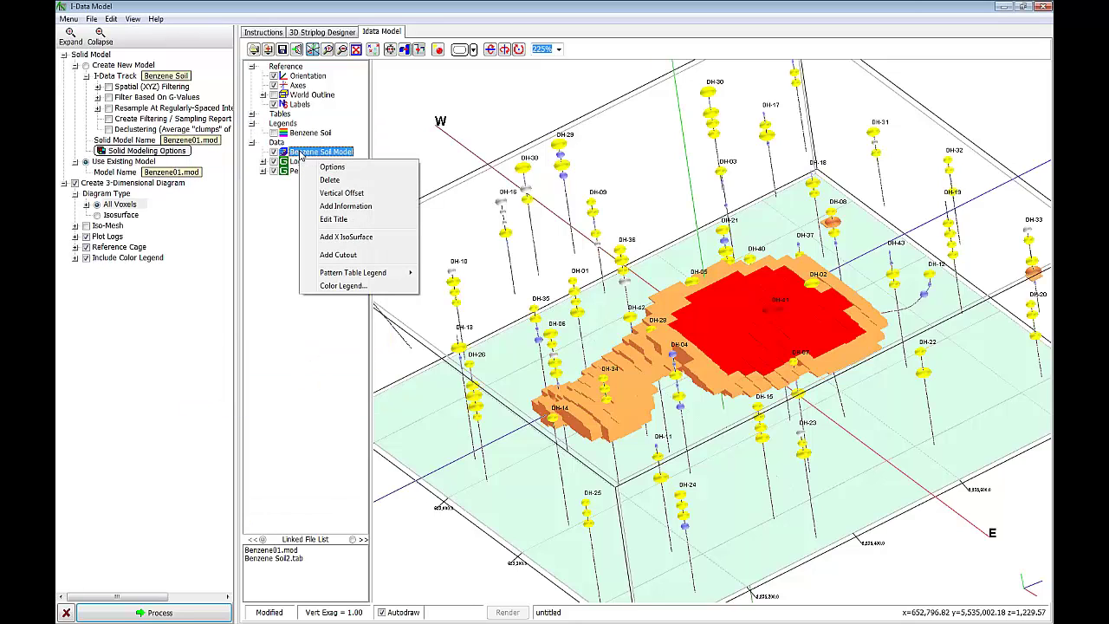
click(346, 256)
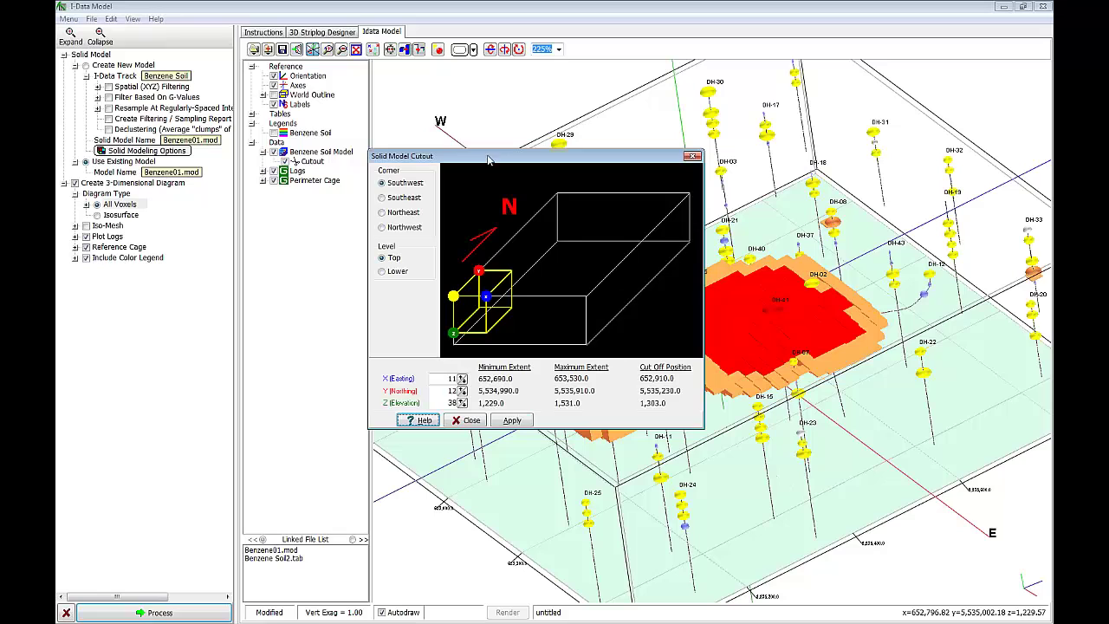
drag(498, 159, 225, 122)
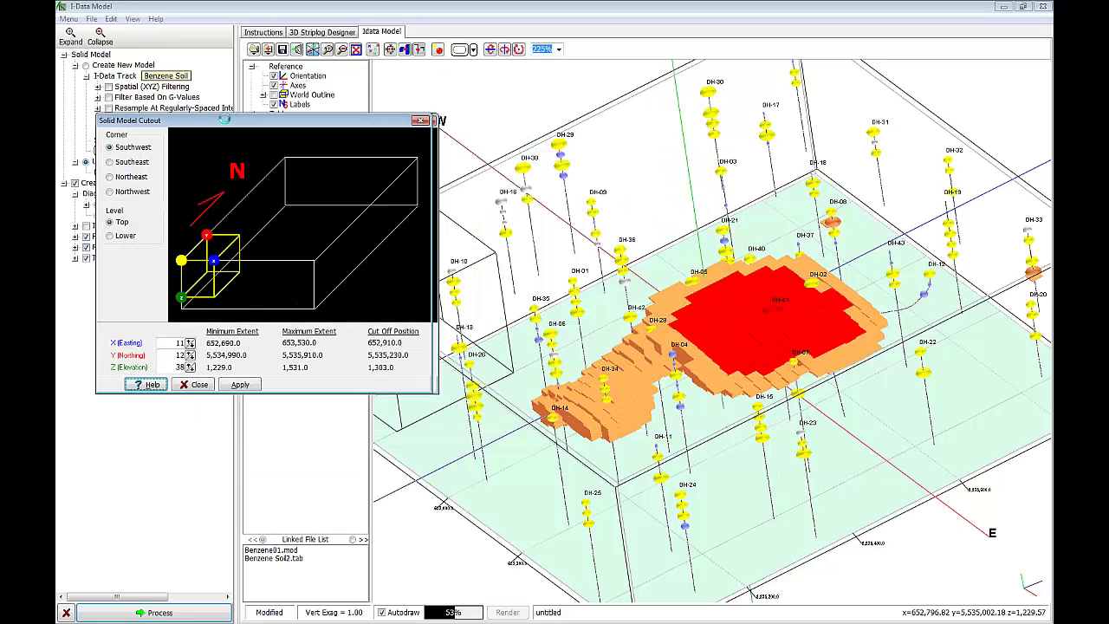
click(108, 163)
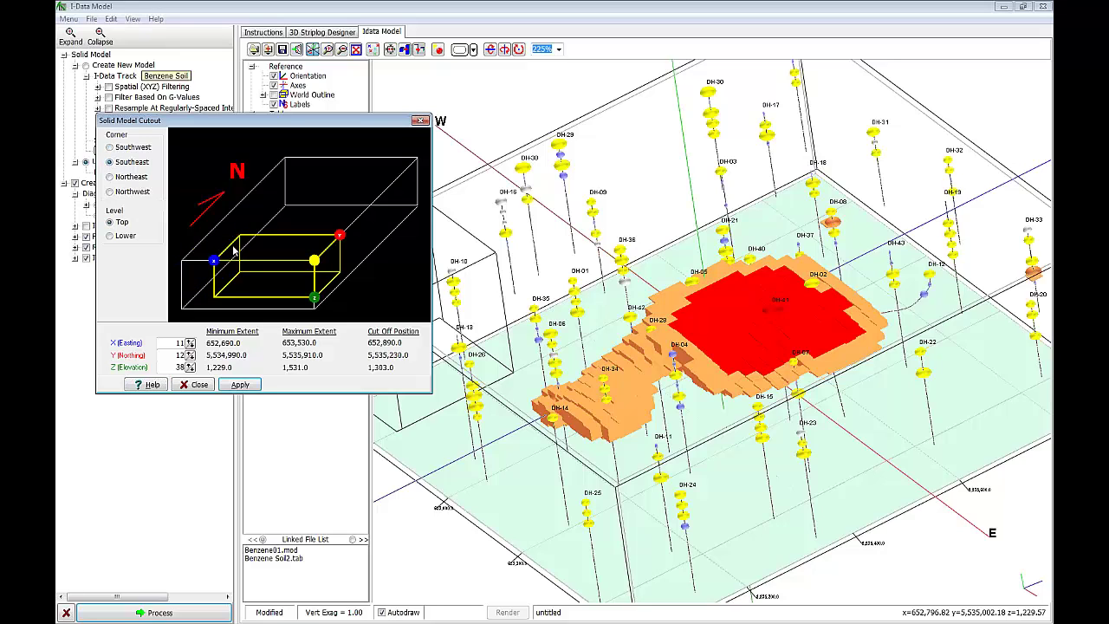
drag(214, 262, 263, 261)
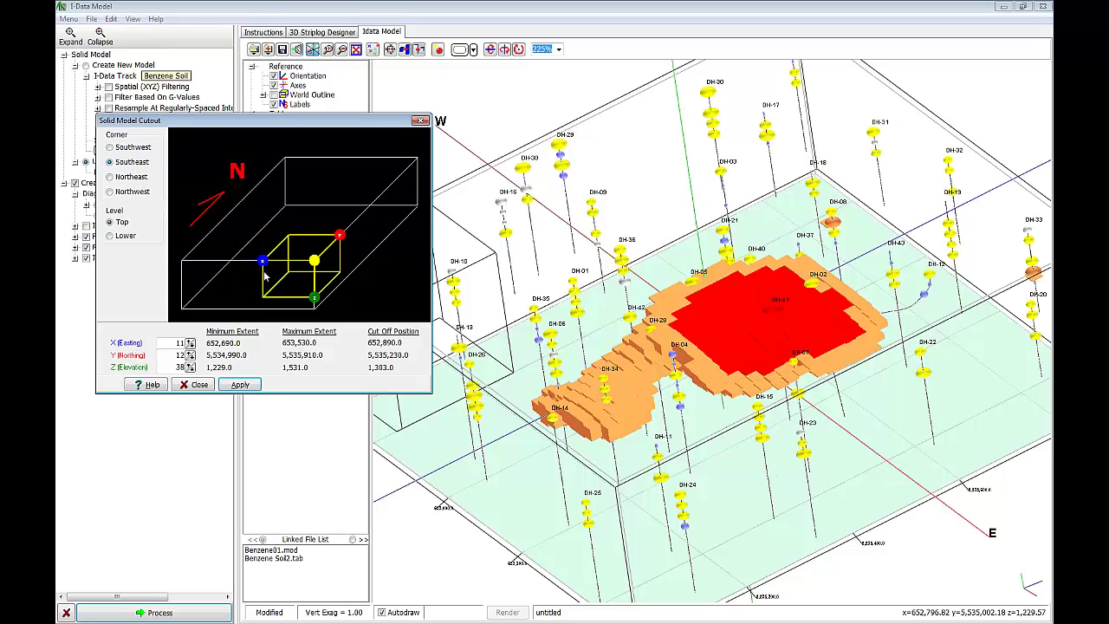
drag(344, 240, 373, 208)
click(243, 384)
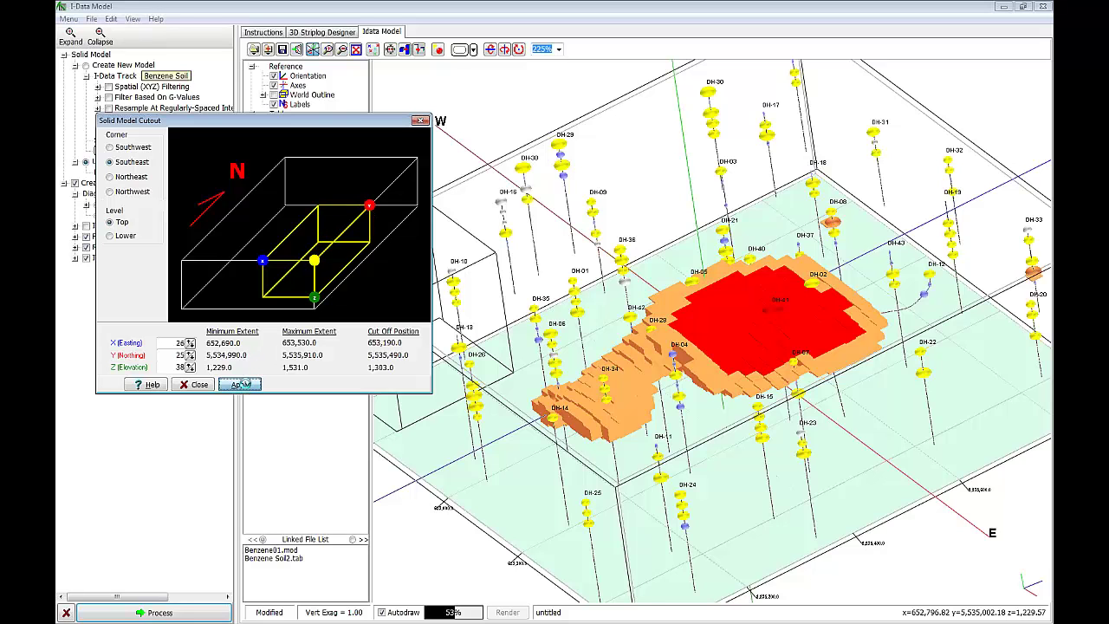
drag(435, 413, 439, 364)
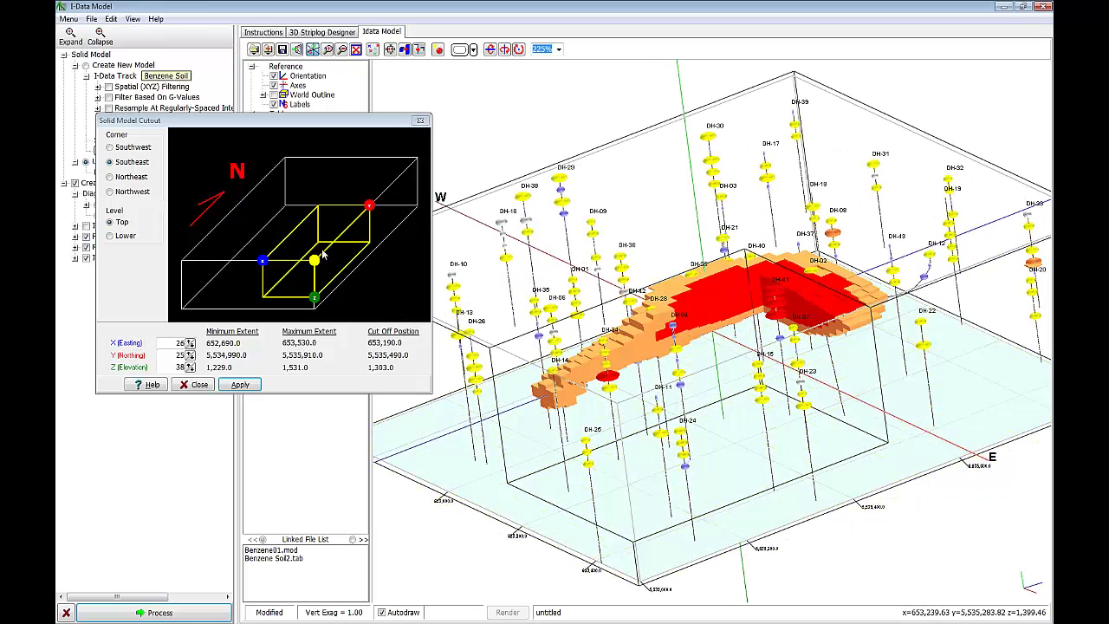
Step: Adjust the Benzene cutout to Easting 28 and Northing 24, apply it and close the cutout settings
click(266, 263)
drag(266, 263, 269, 260)
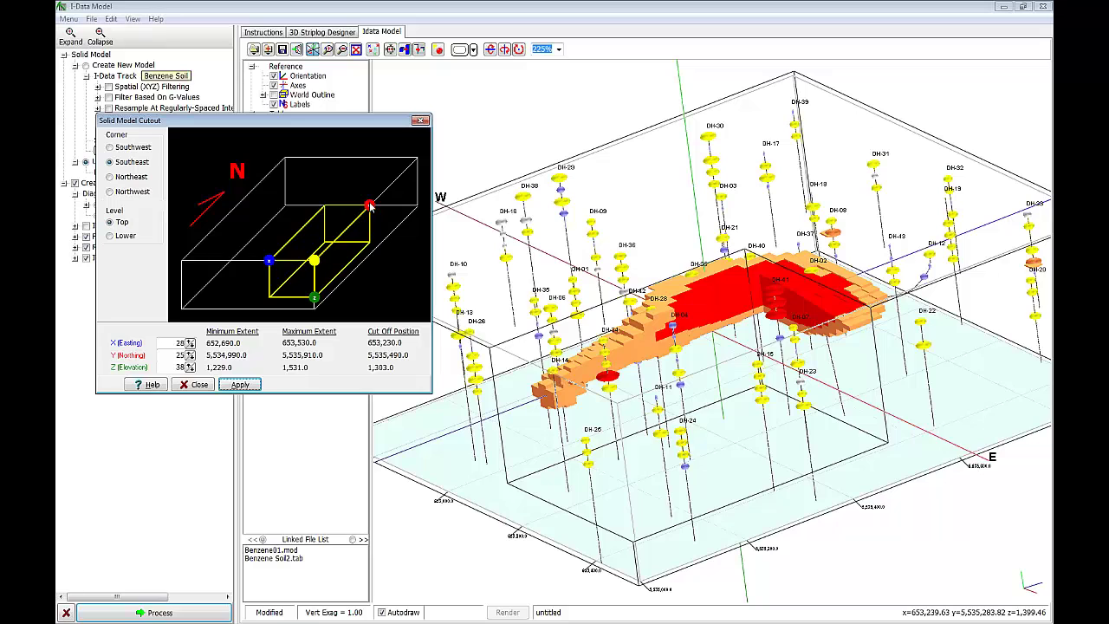
drag(370, 206, 367, 208)
click(240, 384)
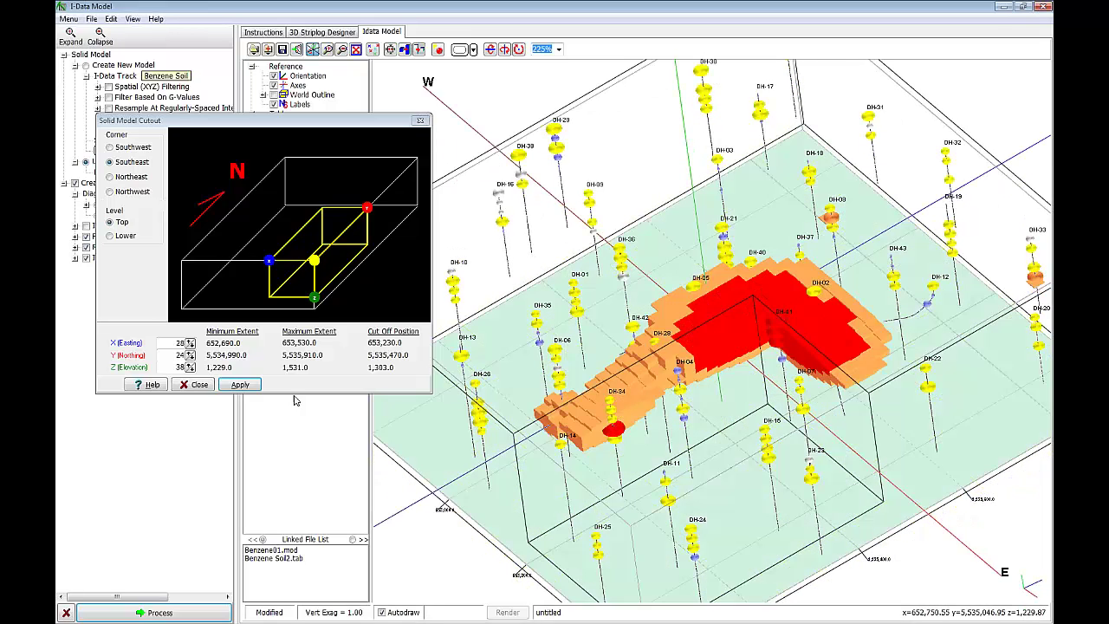
click(199, 384)
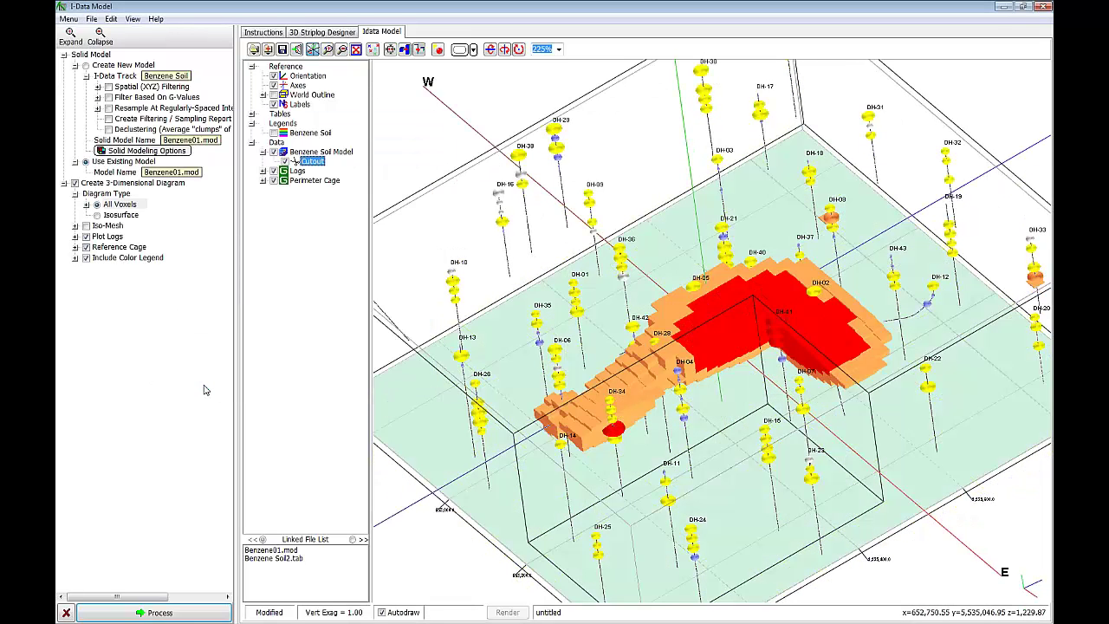
Step: Close the Benzene Soil diagram window and return to the main Borehole Manager window
click(1043, 7)
click(590, 319)
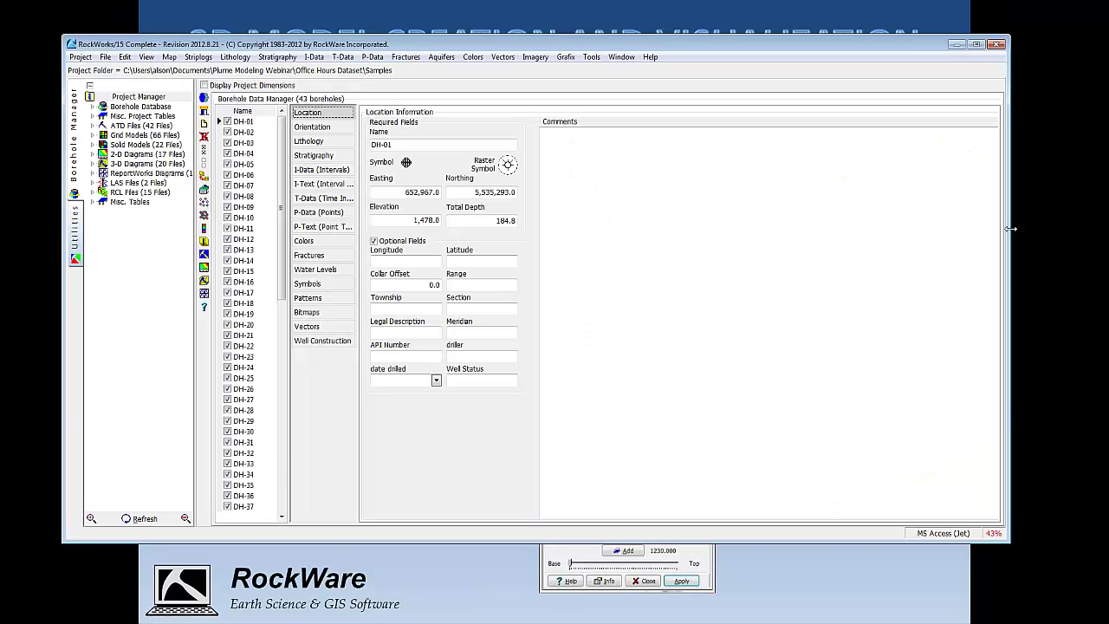
click(957, 44)
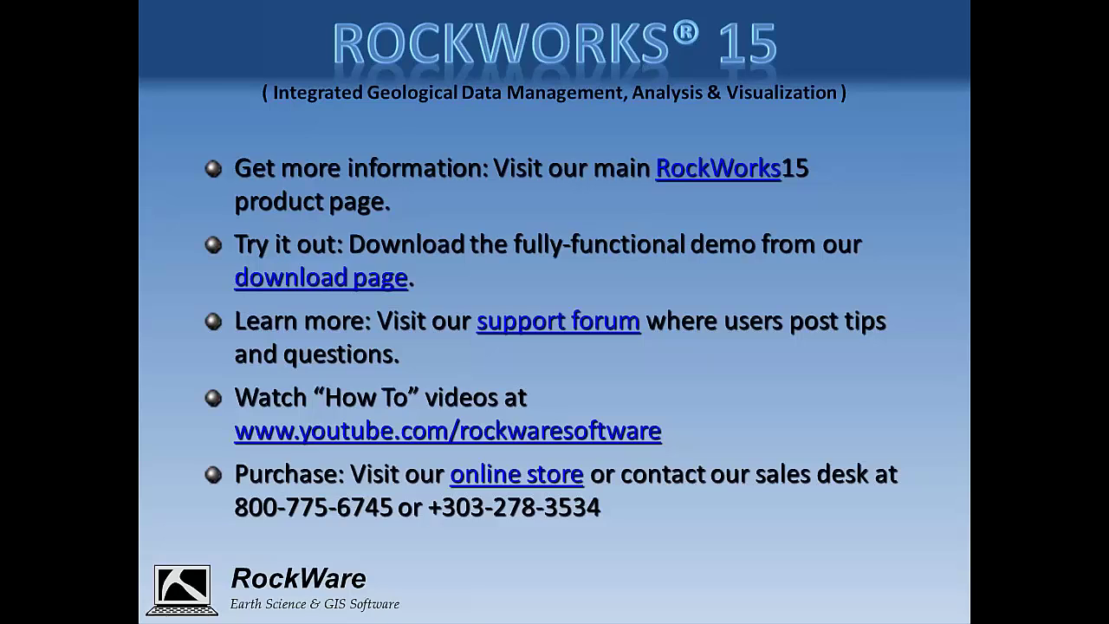
key(alt+Tab)
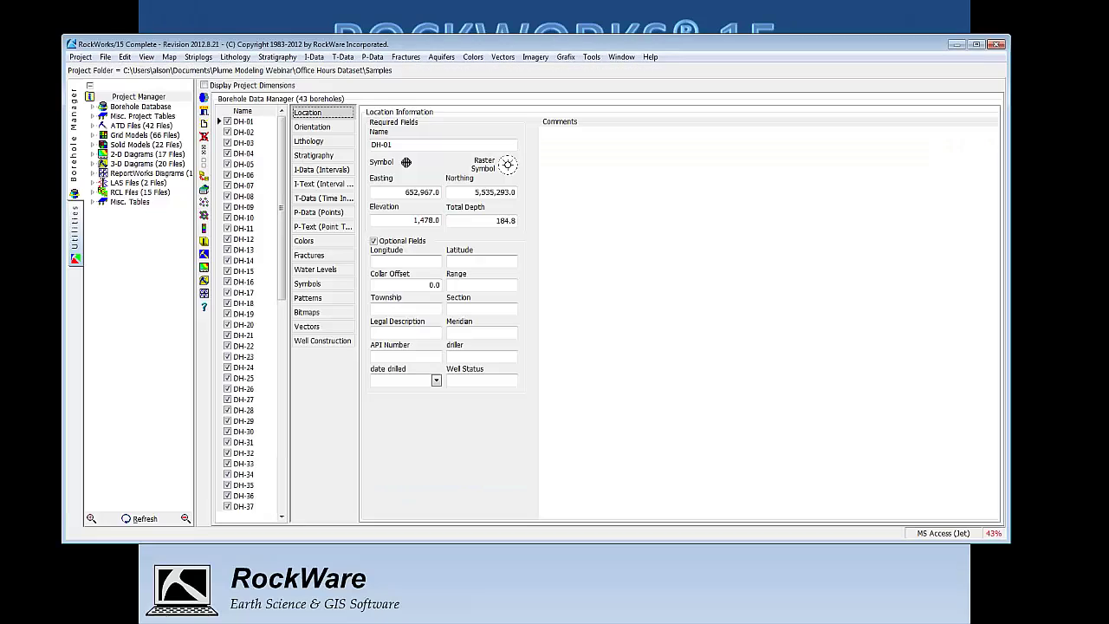
Step: Generate a 2D T-Data statistics map of the highest Arsenic values with labeled cells, omitting contour lines and colored intervals
click(342, 61)
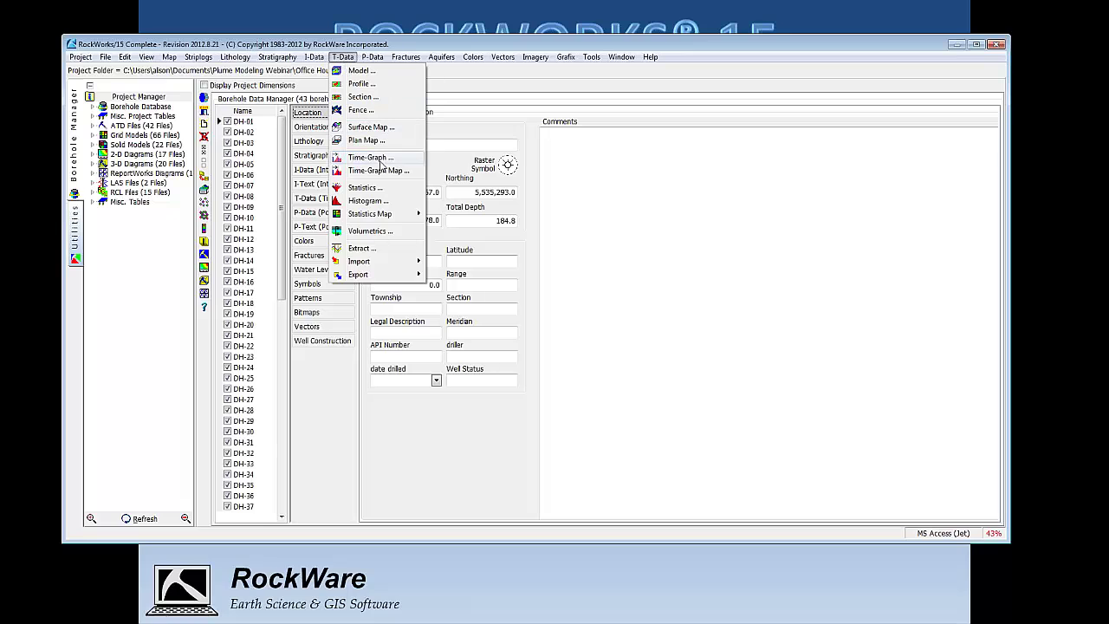
mouse_move(385, 217)
click(468, 214)
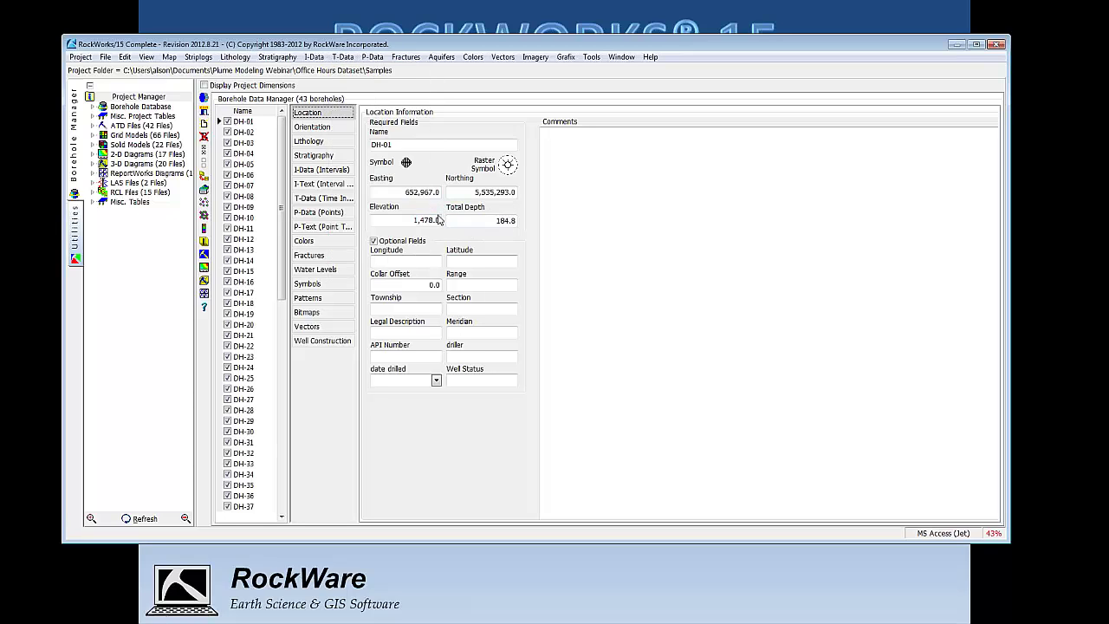
click(75, 140)
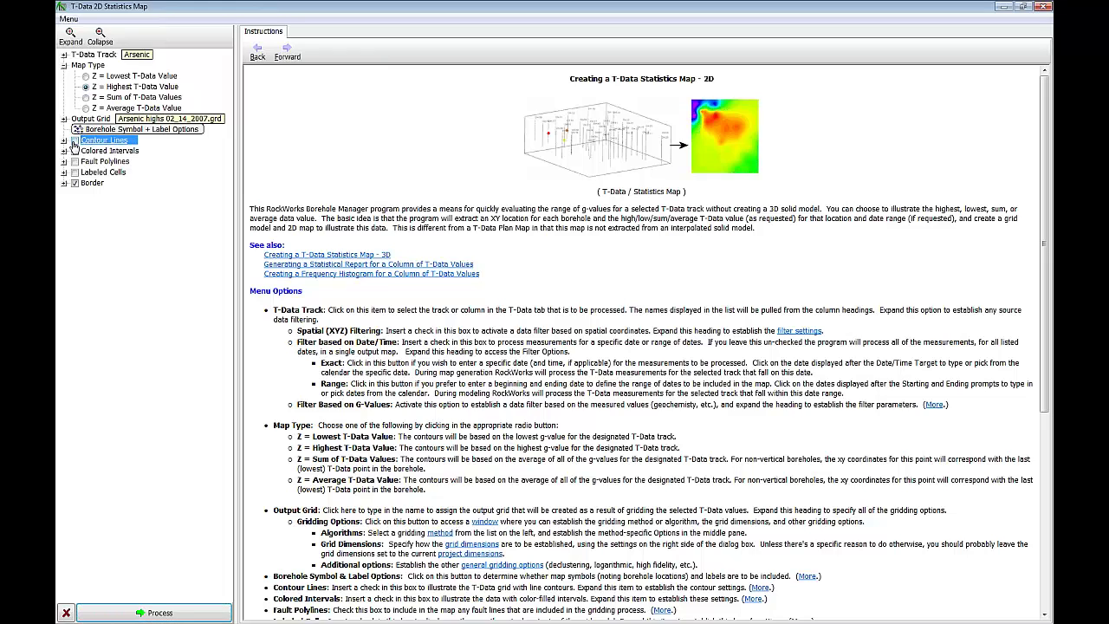
click(75, 151)
click(76, 172)
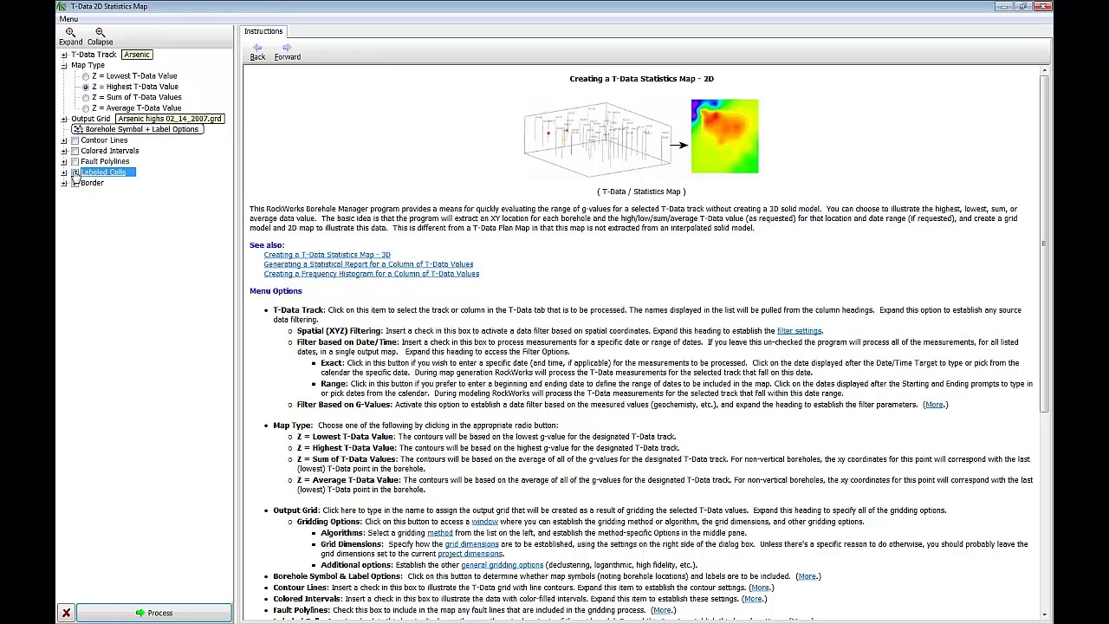
click(156, 613)
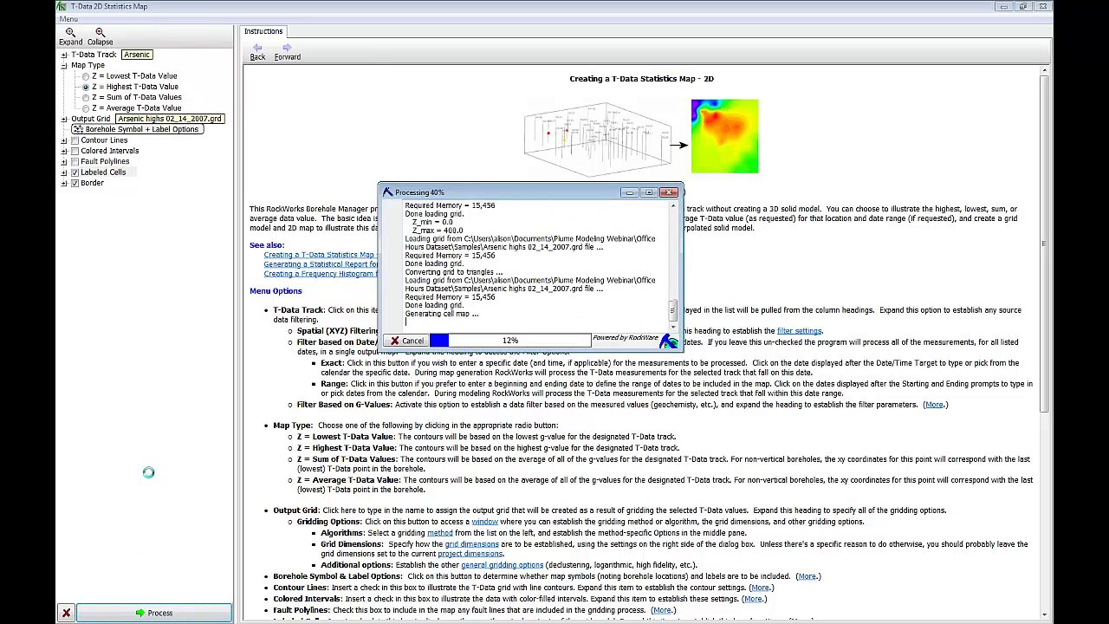